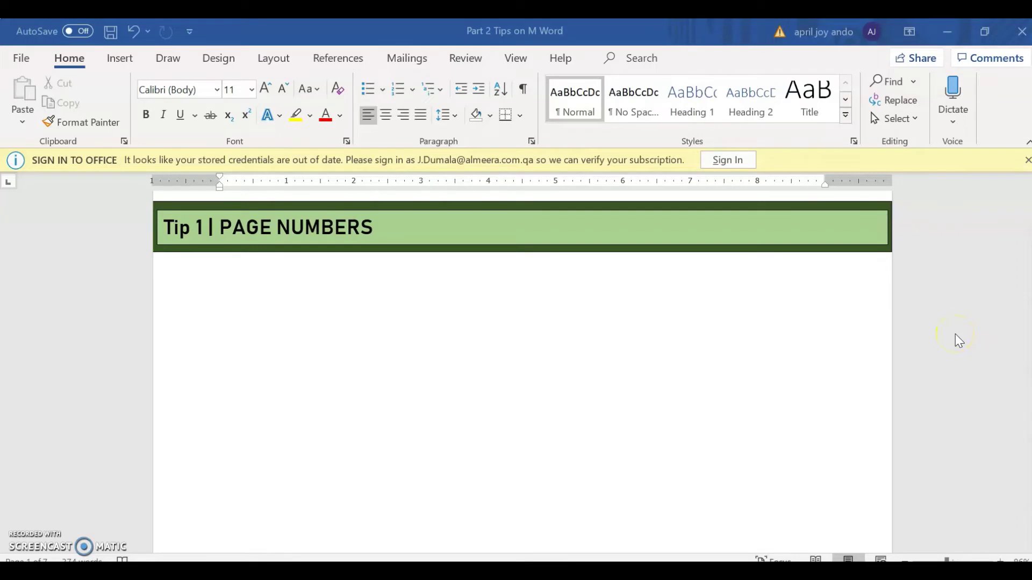
- Insert a Plain Number 2 page number, centred at the top of every page
{"action": "scroll", "coordinate": [969, 372], "scroll_direction": "up", "scroll_amount": 2}
{"action": "scroll", "coordinate": [969, 372], "scroll_direction": "down", "scroll_amount": 10}
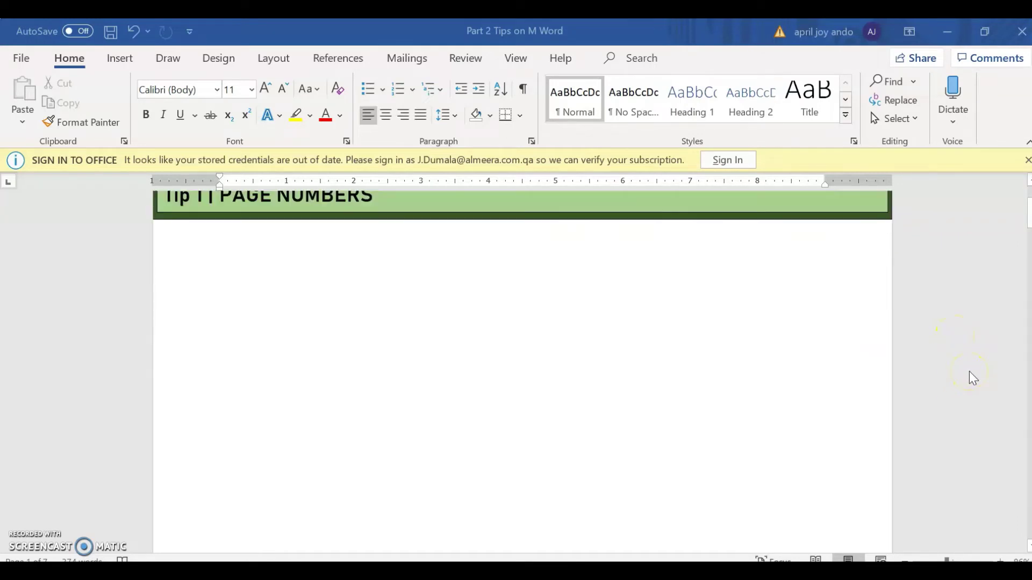
{"action": "scroll", "coordinate": [969, 372], "scroll_direction": "down", "scroll_amount": 10}
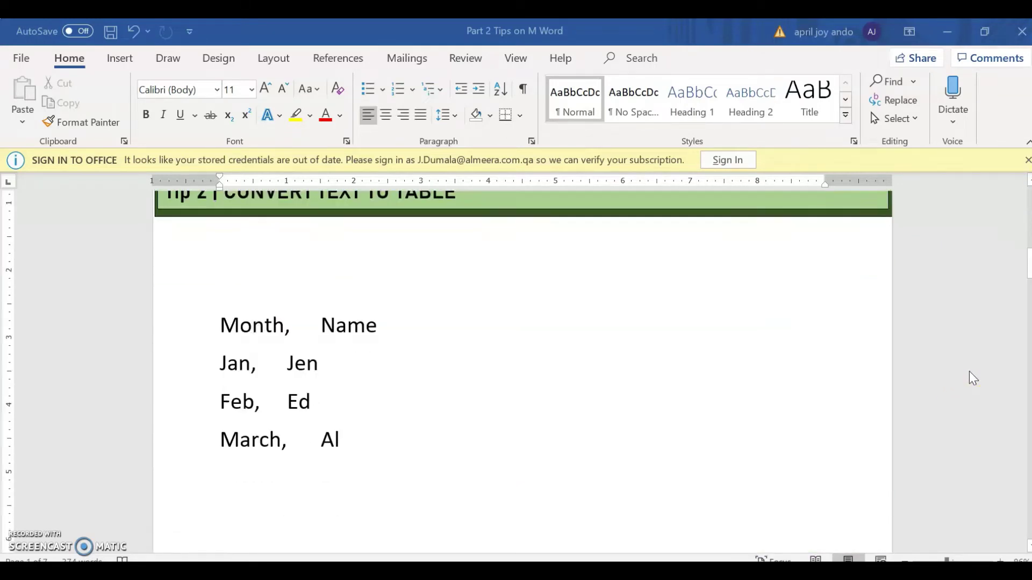
{"action": "scroll", "coordinate": [969, 372], "scroll_direction": "up", "scroll_amount": 6}
{"action": "scroll", "coordinate": [969, 372], "scroll_direction": "up", "scroll_amount": 15}
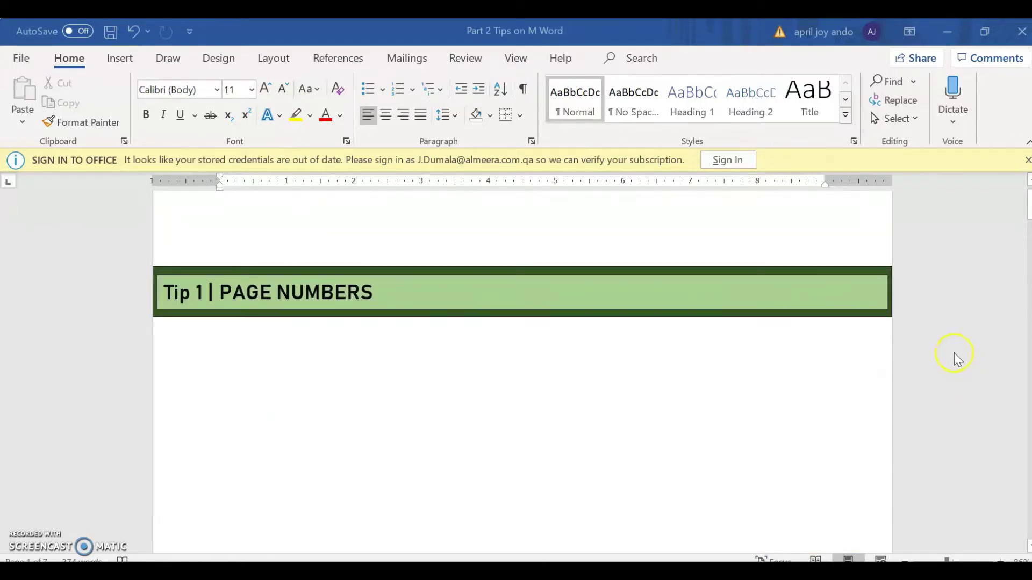
{"action": "left_click", "coordinate": [122, 59]}
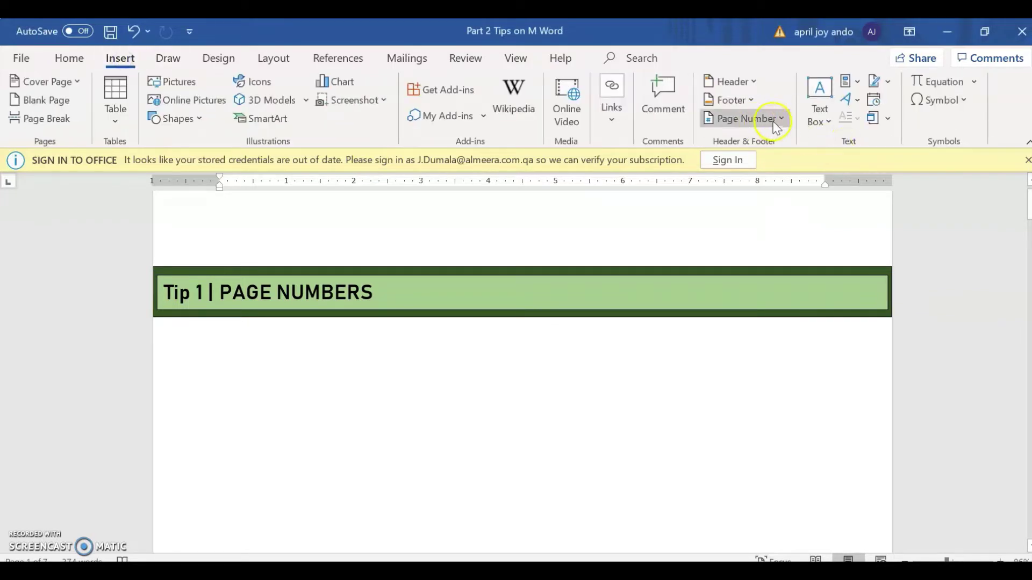
{"action": "left_click", "coordinate": [782, 118]}
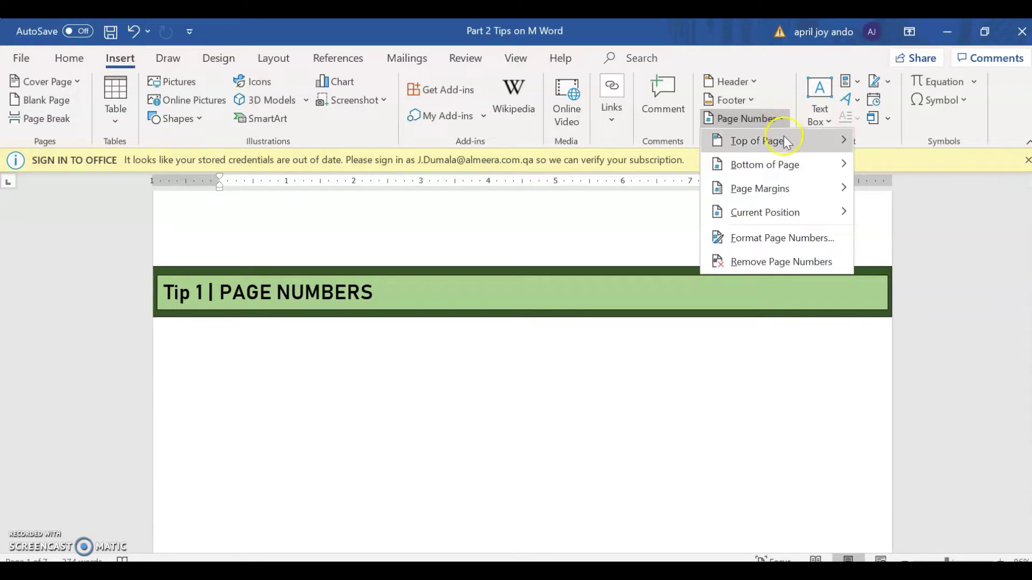
{"action": "left_click", "coordinate": [782, 167]}
{"action": "mouse_move", "coordinate": [779, 167]}
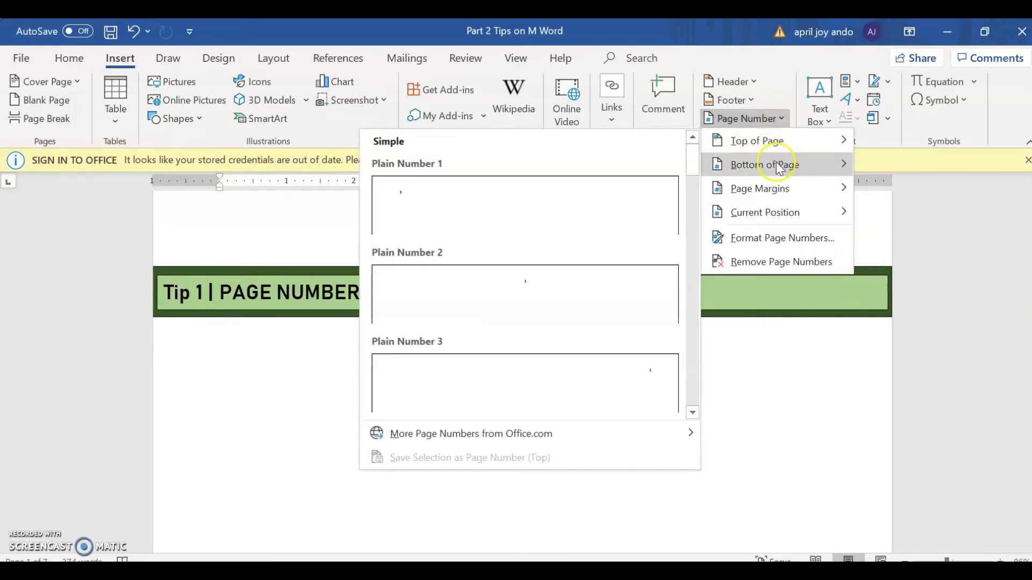
{"action": "left_click", "coordinate": [780, 148]}
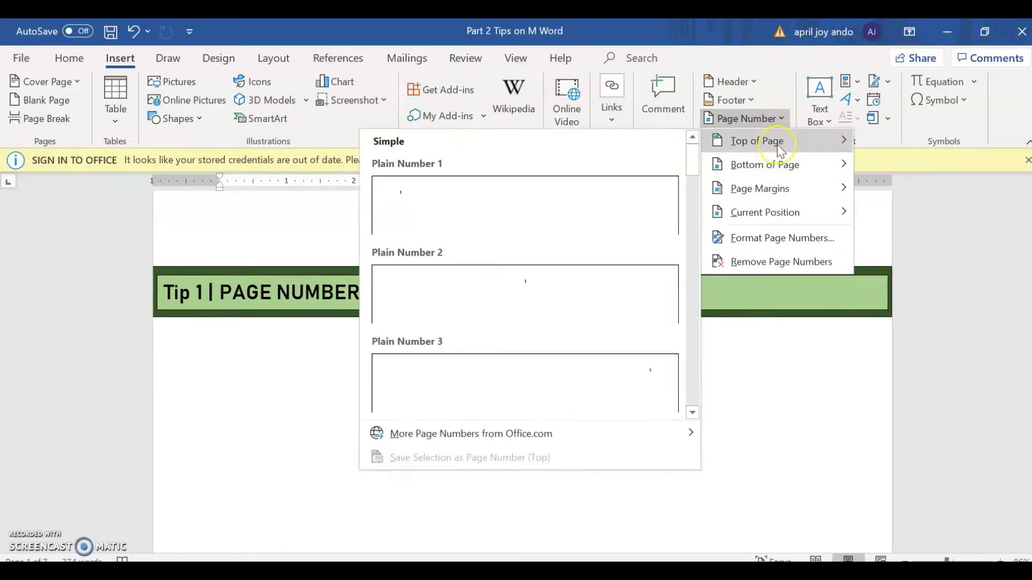
{"action": "left_click", "coordinate": [548, 311]}
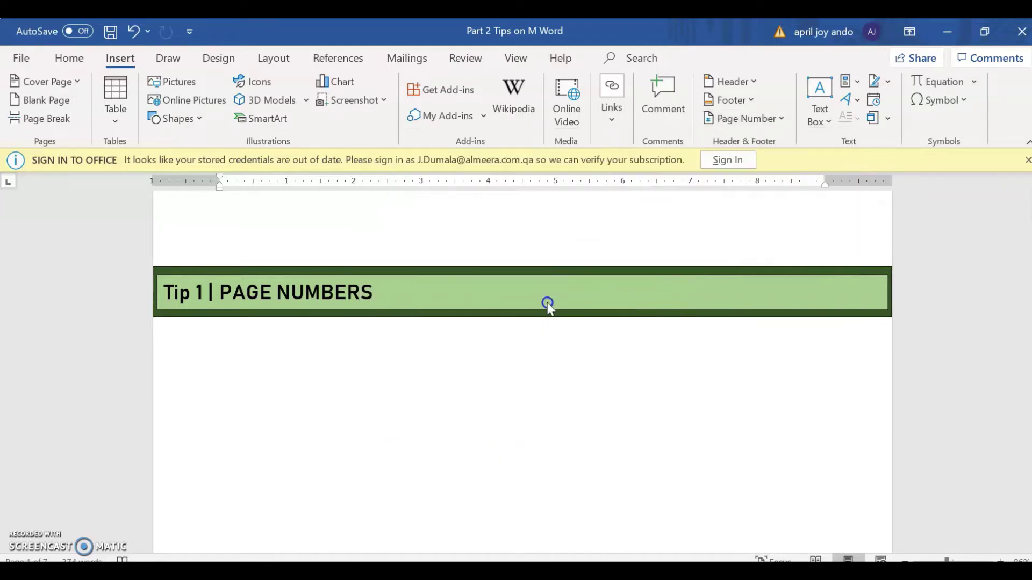
{"action": "left_click", "coordinate": [553, 299]}
{"action": "left_click", "coordinate": [595, 254]}
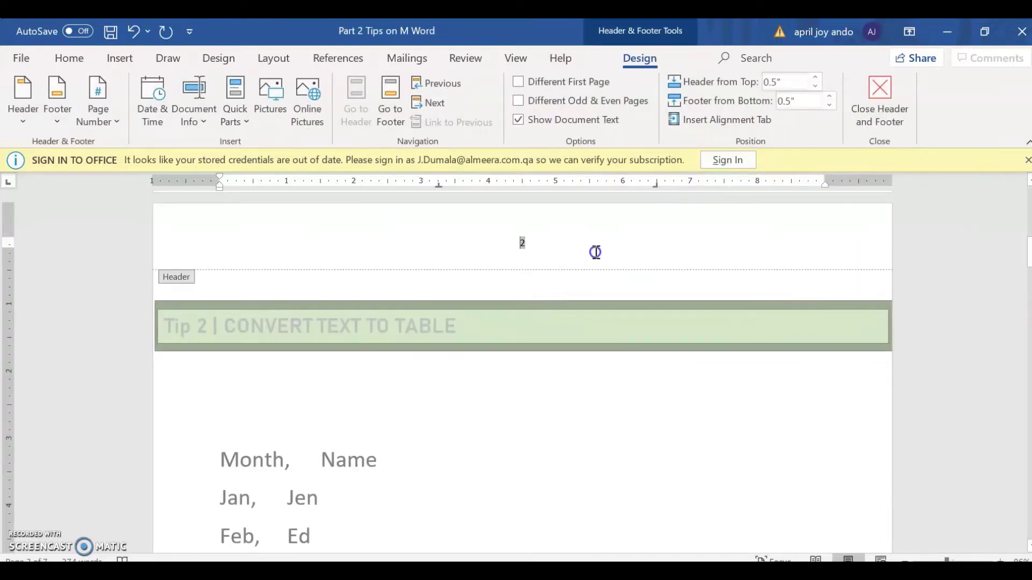
{"action": "scroll", "coordinate": [596, 253], "scroll_direction": "up", "scroll_amount": 2}
{"action": "scroll", "coordinate": [596, 253], "scroll_direction": "up", "scroll_amount": 15}
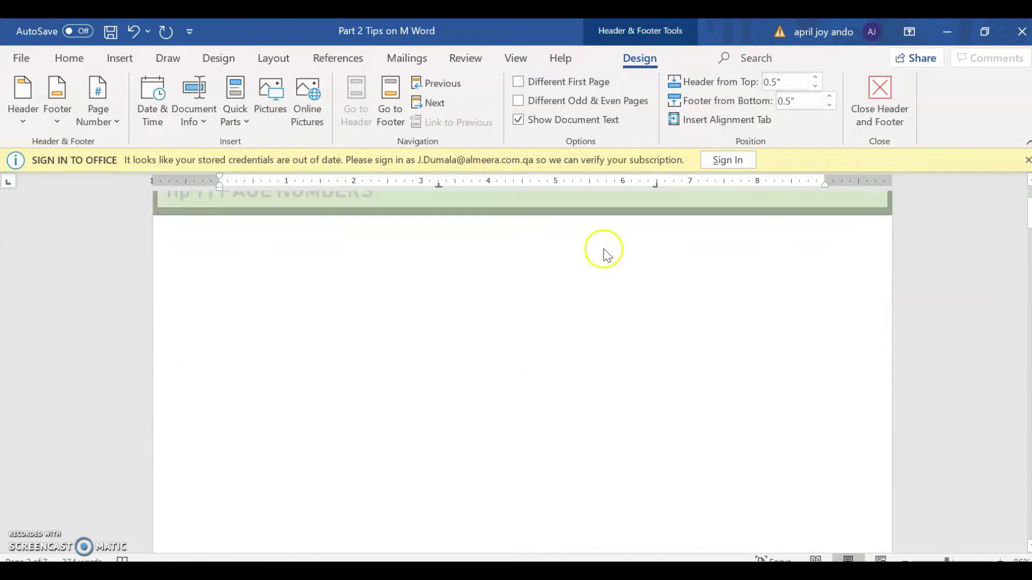
{"action": "left_click", "coordinate": [584, 260]}
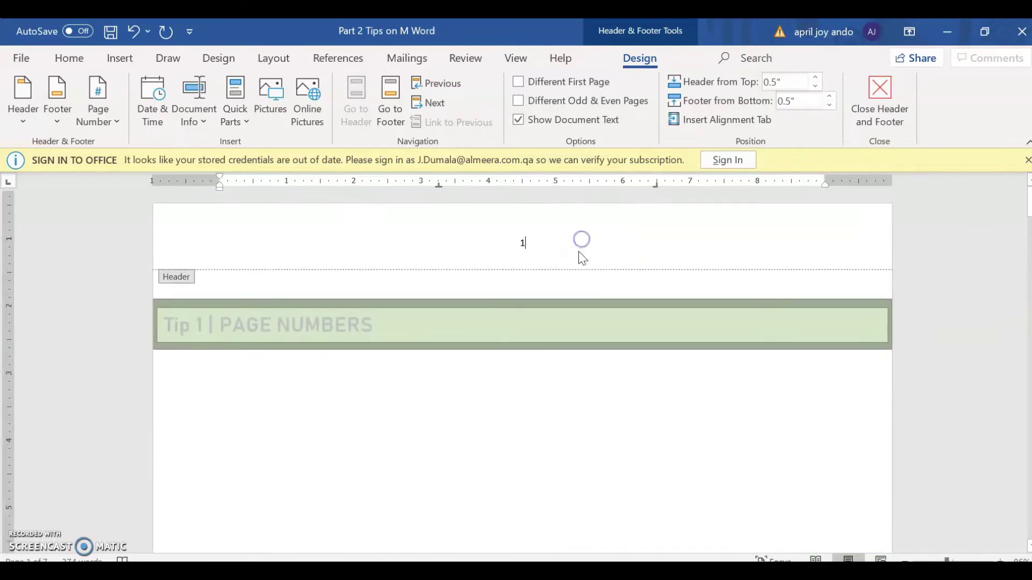
{"action": "scroll", "coordinate": [589, 302], "scroll_direction": "down", "scroll_amount": 15}
{"action": "scroll", "coordinate": [593, 308], "scroll_direction": "down", "scroll_amount": 10}
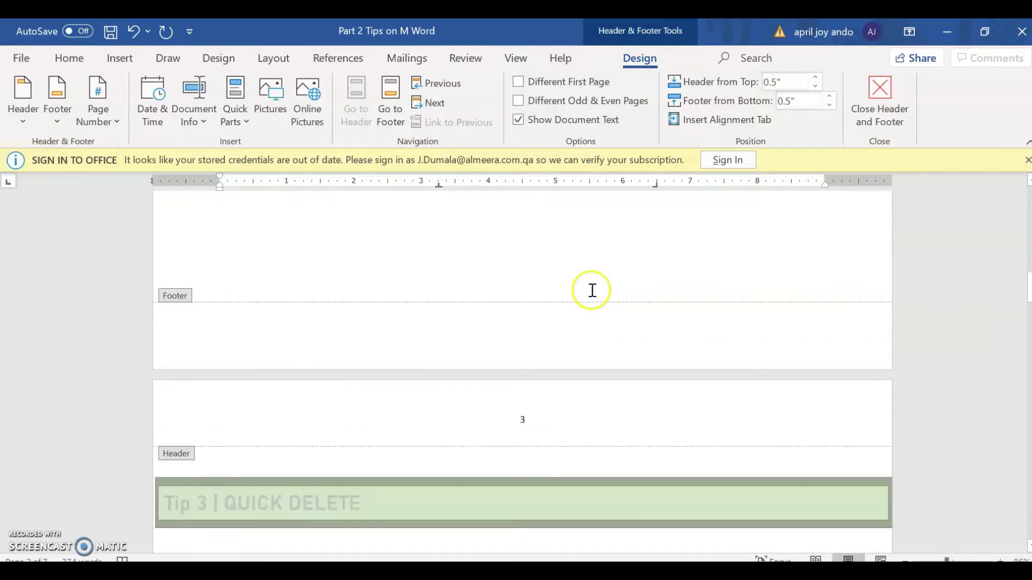
{"action": "scroll", "coordinate": [593, 296], "scroll_direction": "up", "scroll_amount": 4}
{"action": "scroll", "coordinate": [594, 295], "scroll_direction": "up", "scroll_amount": 17}
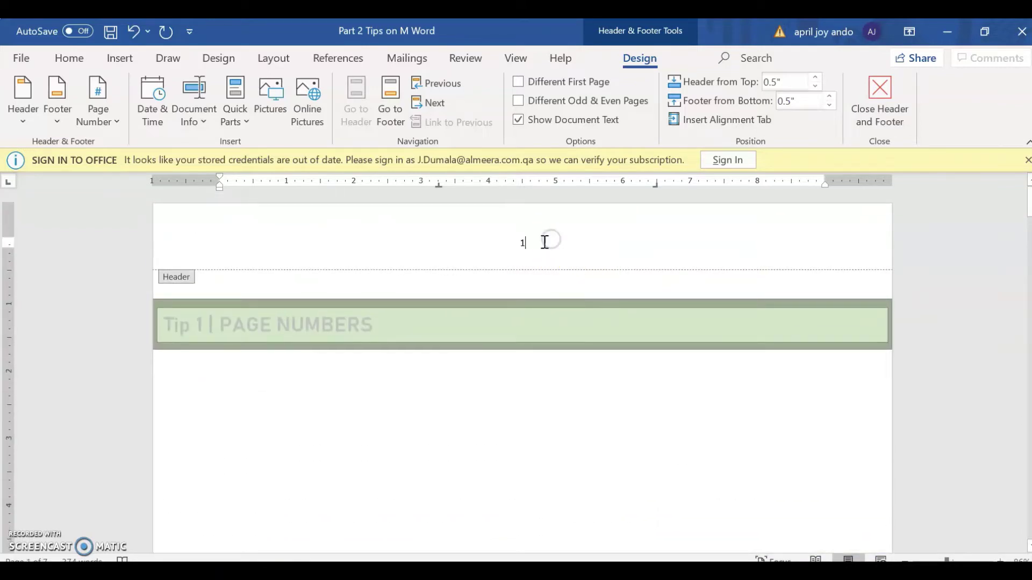
{"action": "left_click", "coordinate": [520, 243]}
{"action": "left_click", "coordinate": [543, 247]}
- Turn on Different First Page so page 1 is unnumbered, then check page 2's header still shows 2
{"action": "left_click", "coordinate": [517, 83]}
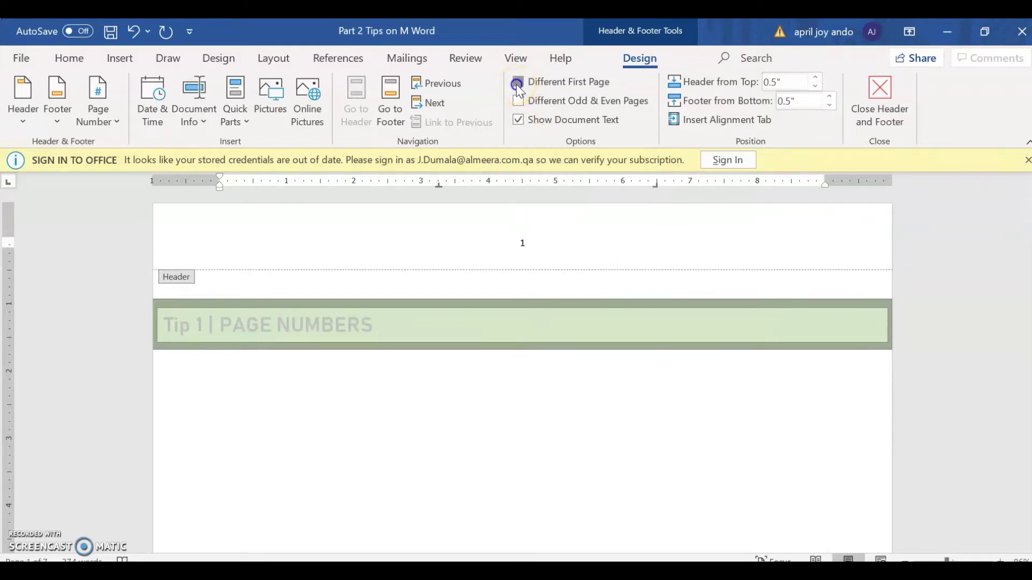
{"action": "left_click", "coordinate": [522, 227]}
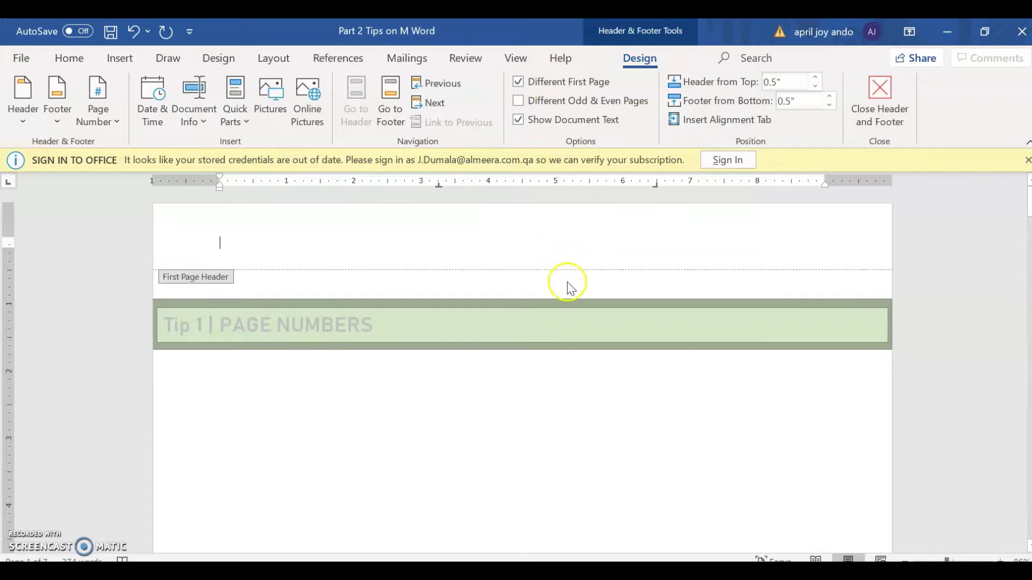
{"action": "scroll", "coordinate": [588, 306], "scroll_direction": "down", "scroll_amount": 10}
{"action": "scroll", "coordinate": [587, 306], "scroll_direction": "up", "scroll_amount": 5}
{"action": "scroll", "coordinate": [586, 308], "scroll_direction": "up", "scroll_amount": 7}
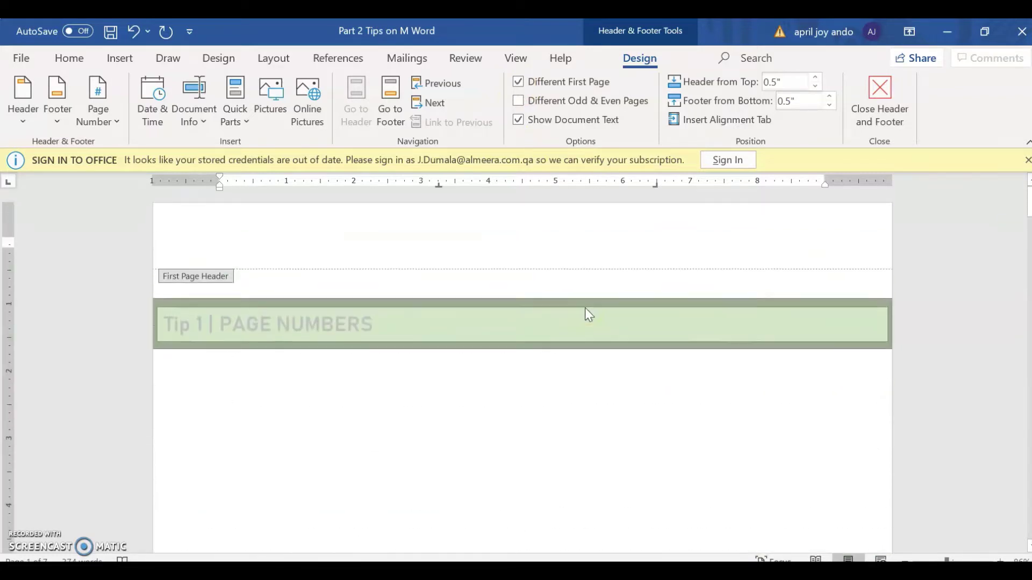
{"action": "scroll", "coordinate": [586, 308], "scroll_direction": "down", "scroll_amount": 11}
{"action": "scroll", "coordinate": [588, 313], "scroll_direction": "down", "scroll_amount": 3}
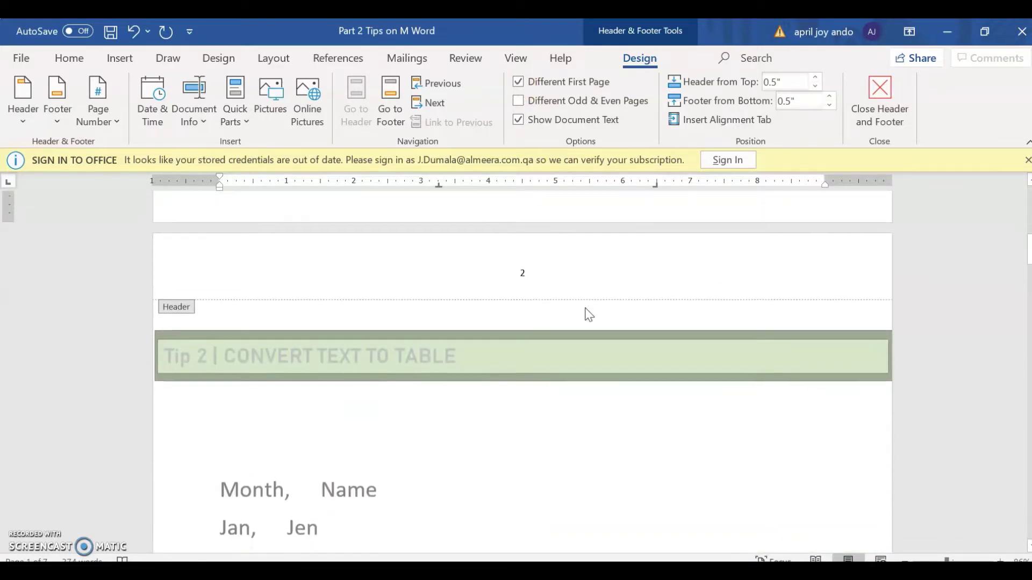
{"action": "scroll", "coordinate": [587, 317], "scroll_direction": "up", "scroll_amount": 4}
{"action": "left_click", "coordinate": [574, 325]}
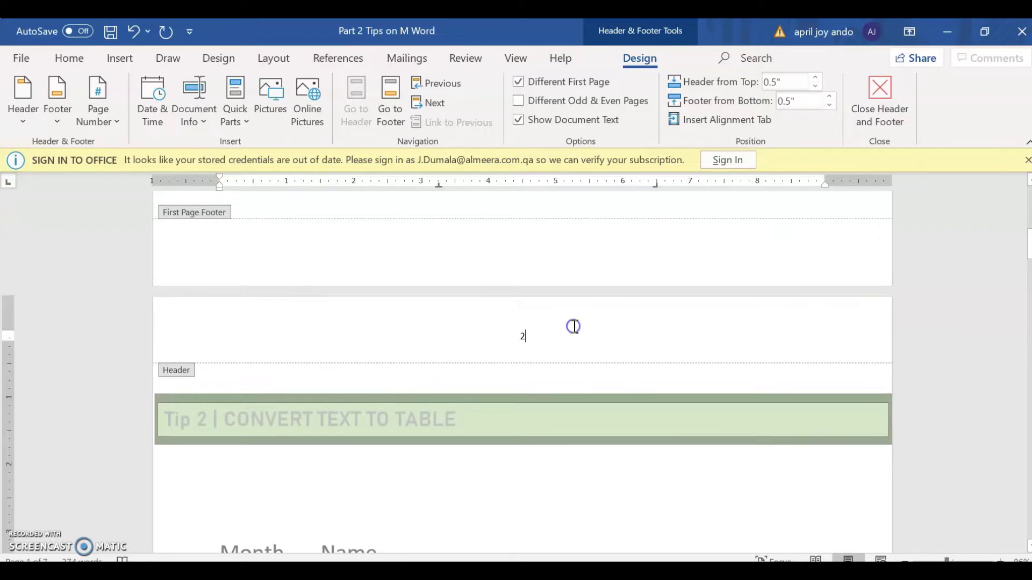
{"action": "left_click", "coordinate": [93, 116]}
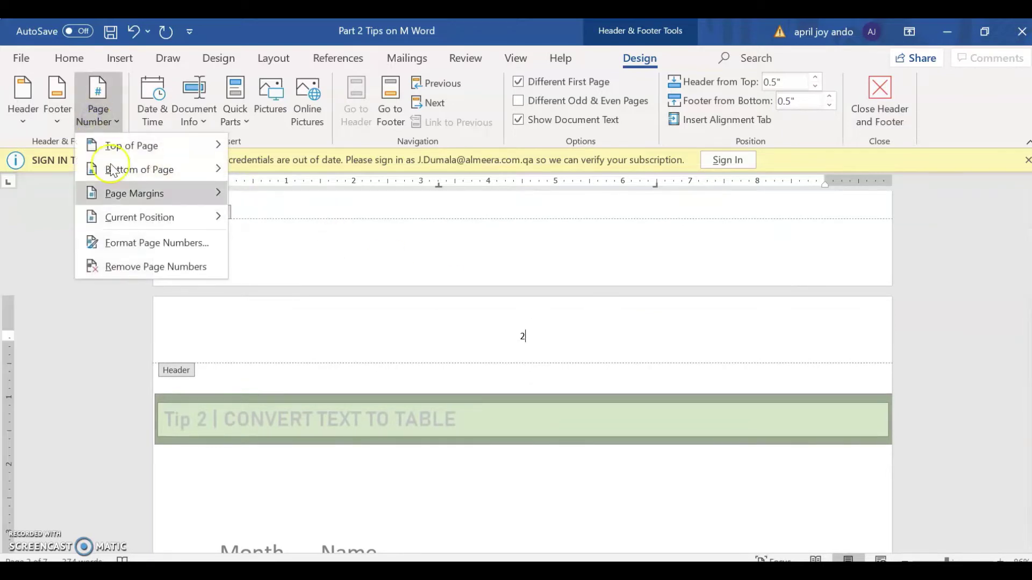
{"action": "left_click", "coordinate": [128, 245]}
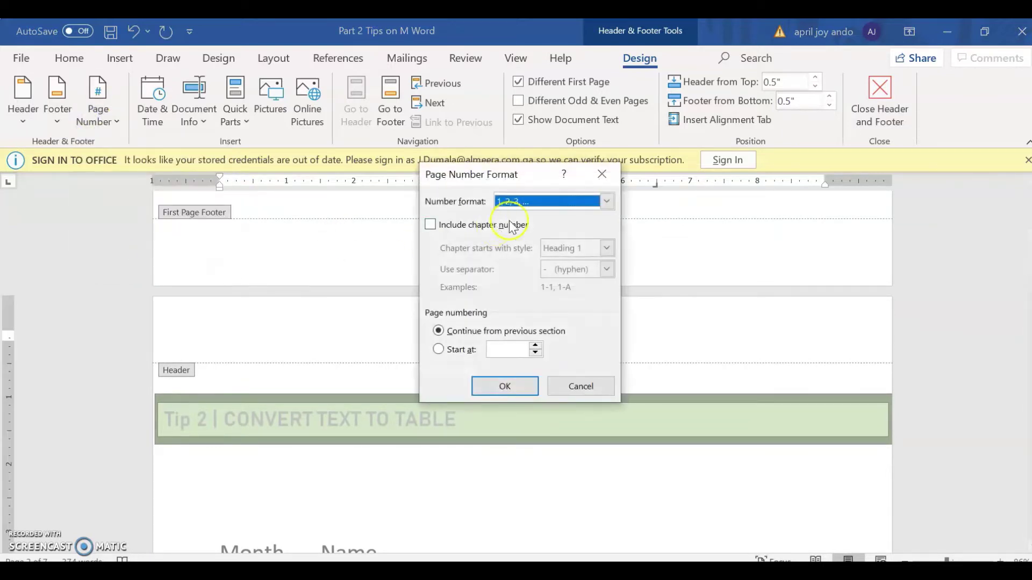
{"action": "left_click", "coordinate": [606, 202]}
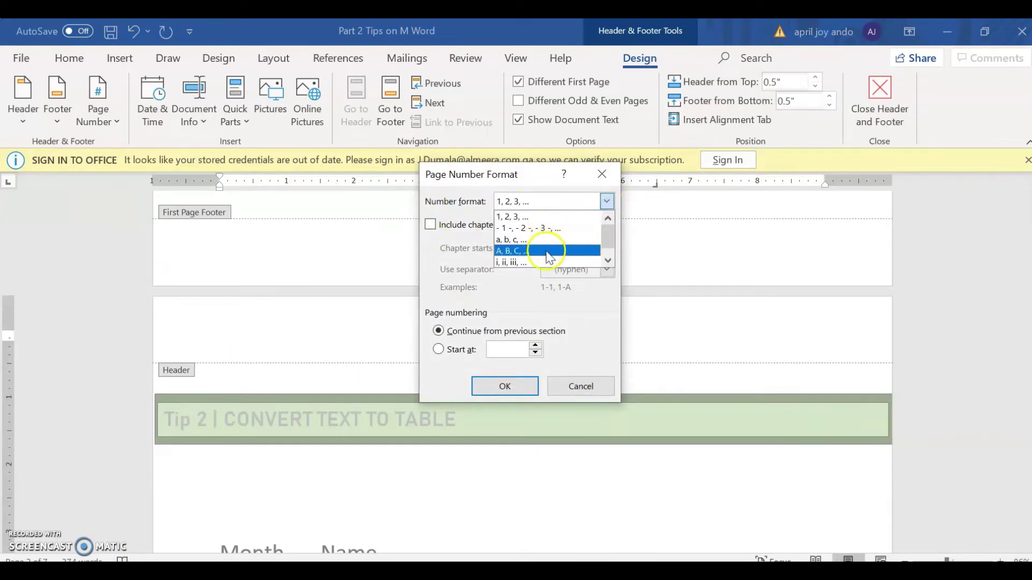
{"action": "scroll", "coordinate": [590, 253], "scroll_direction": "down", "scroll_amount": 1}
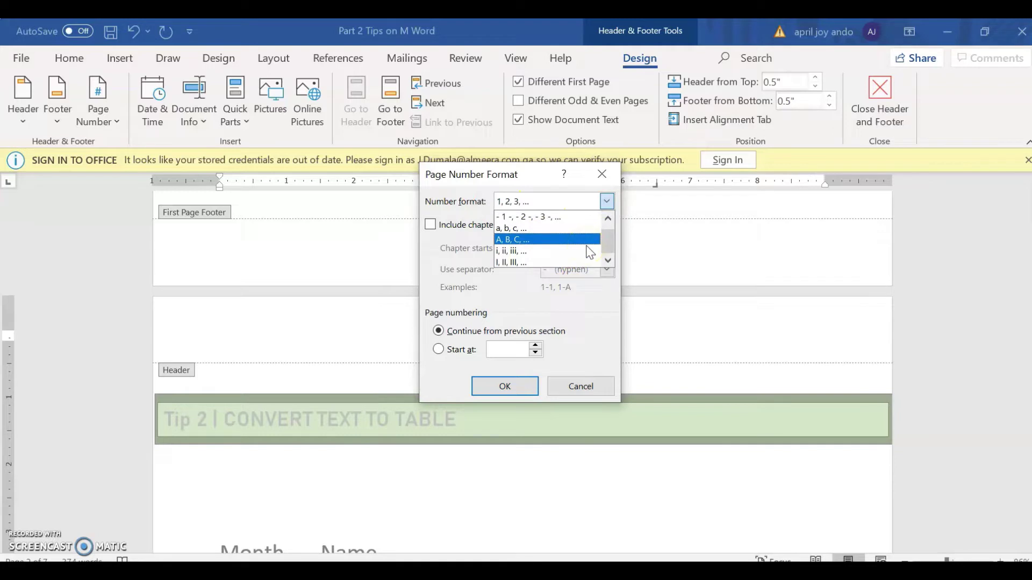
{"action": "left_click", "coordinate": [583, 323]}
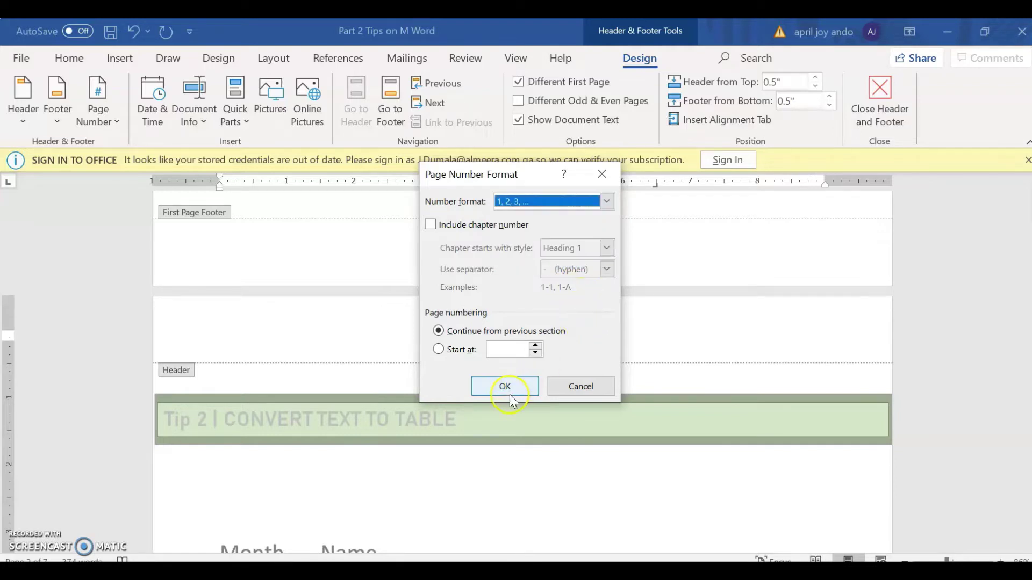
{"action": "left_click", "coordinate": [597, 387]}
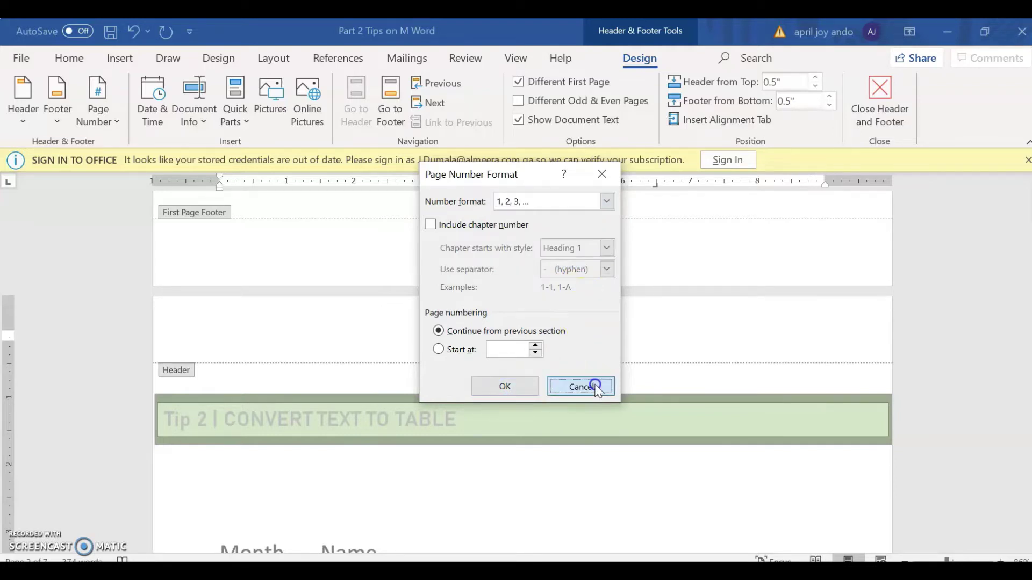
{"action": "scroll", "coordinate": [597, 385], "scroll_direction": "up", "scroll_amount": 10}
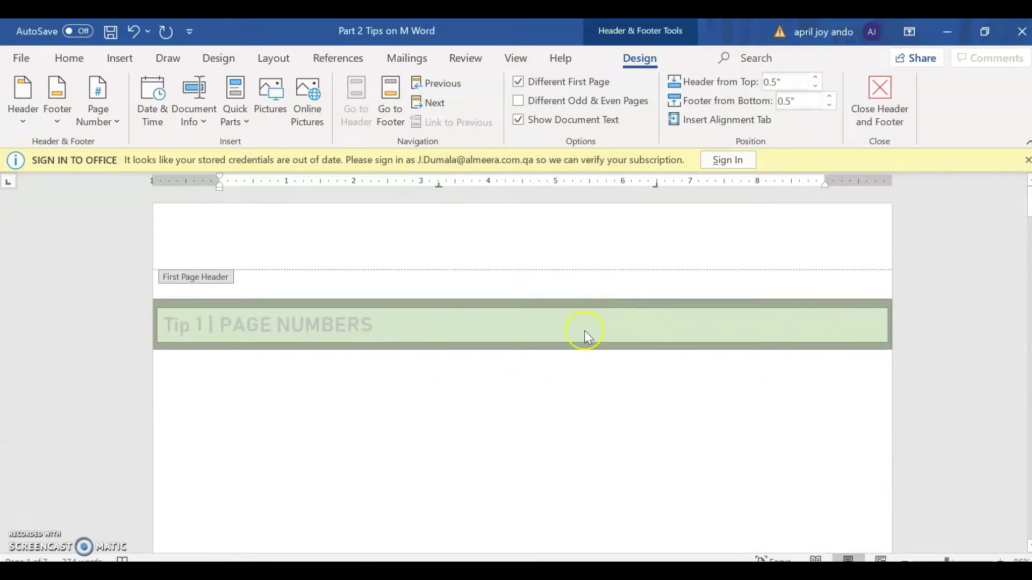
- Scroll down to the Tip 2 Convert Text to Table page
{"action": "scroll", "coordinate": [585, 330], "scroll_direction": "down", "scroll_amount": 1}
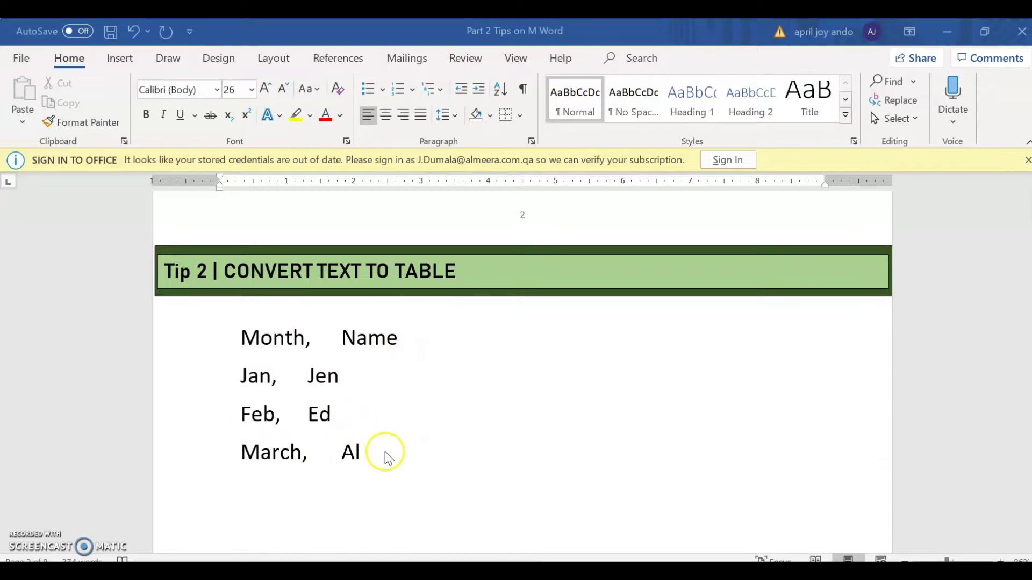
- Convert the four Month, Name lines into a 2-column table separated at commas
{"action": "left_click", "coordinate": [243, 336]}
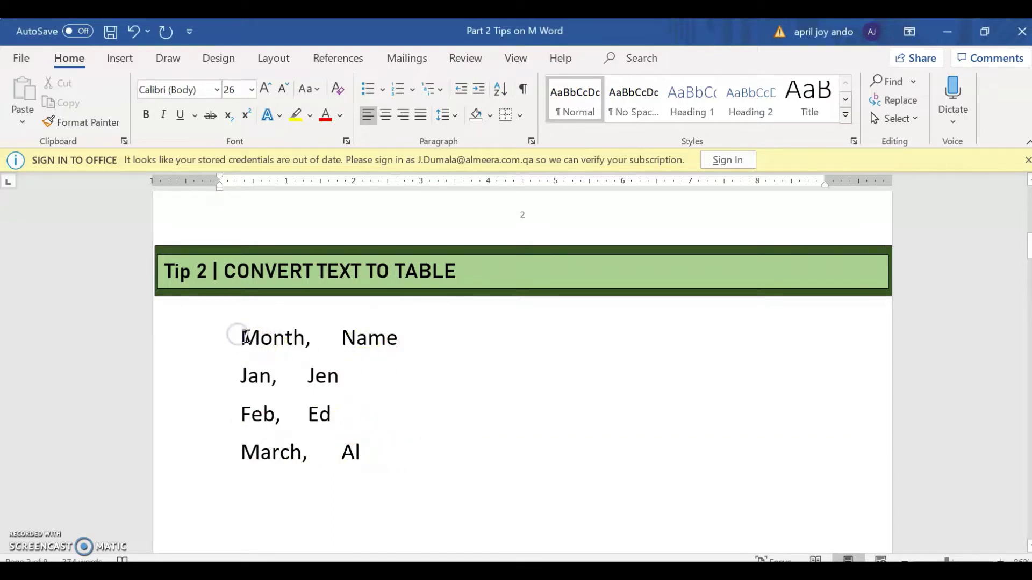
{"action": "left_click_drag", "start_coordinate": [243, 336], "coordinate": [357, 452]}
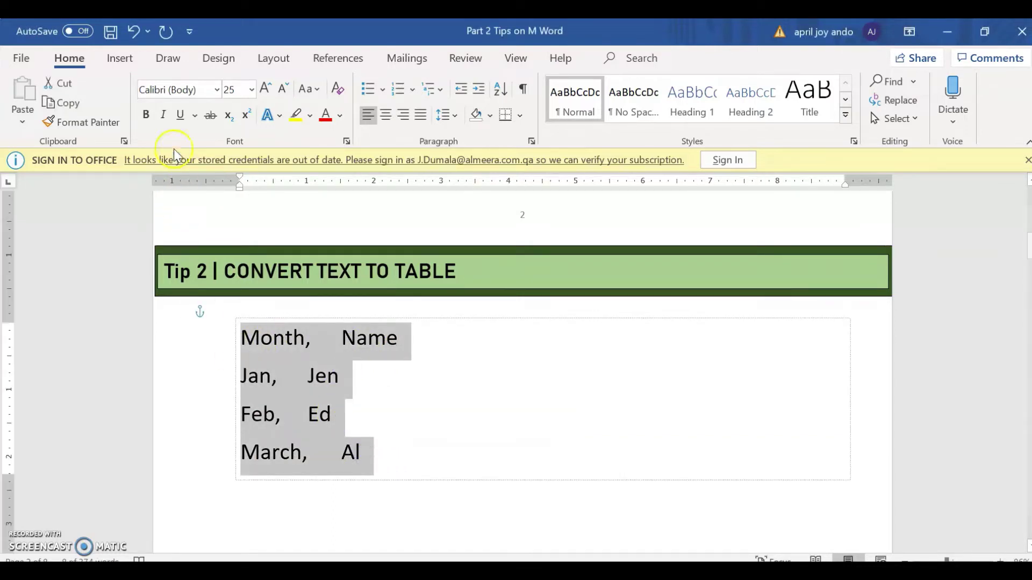
{"action": "left_click", "coordinate": [120, 59]}
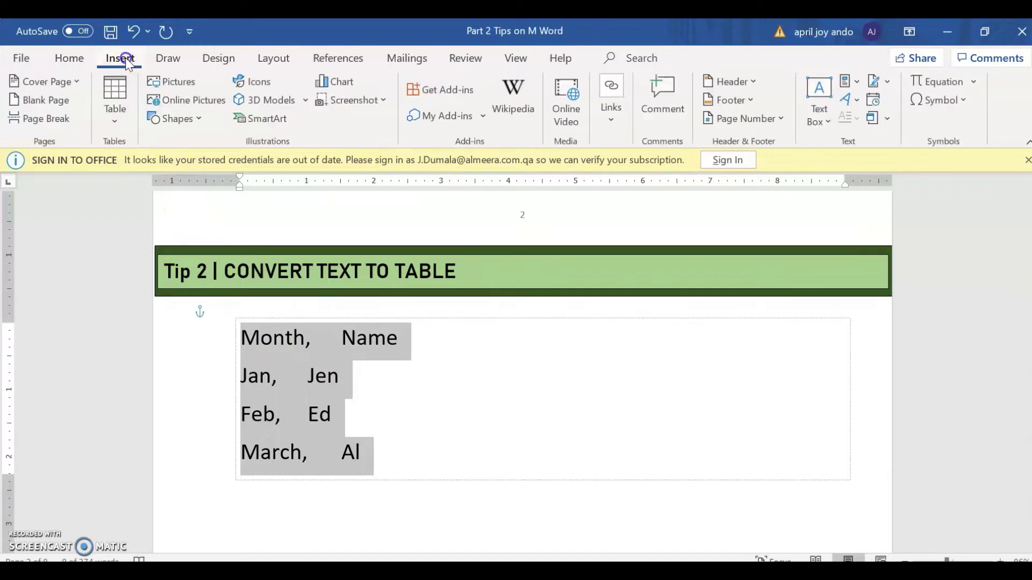
{"action": "left_click", "coordinate": [117, 121]}
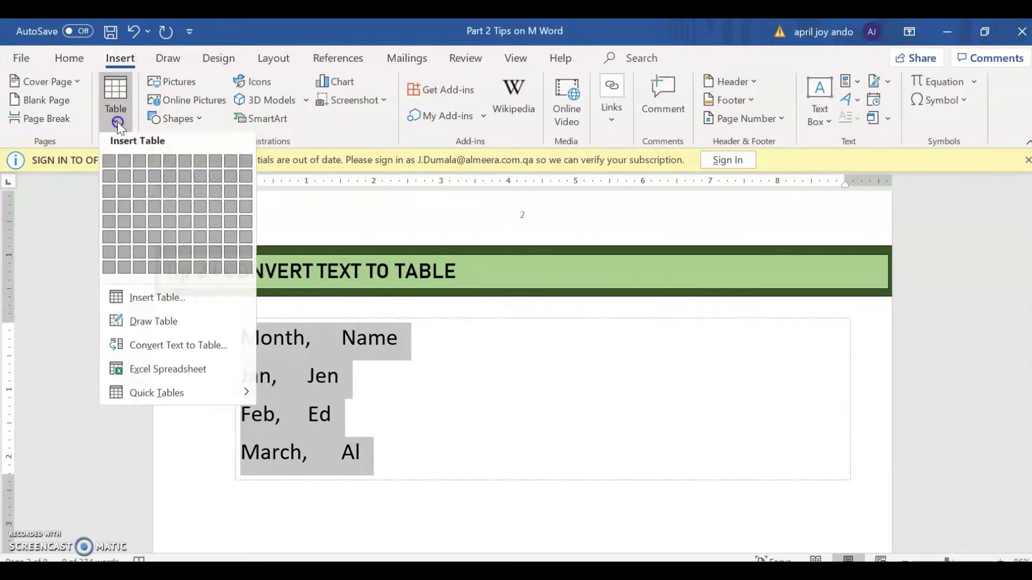
{"action": "left_click", "coordinate": [178, 352]}
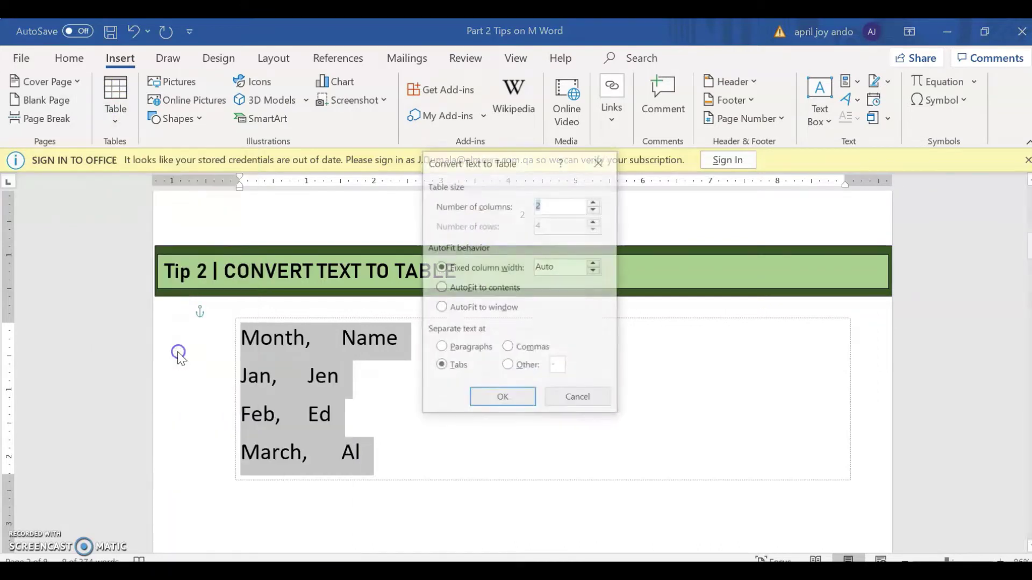
{"action": "left_click", "coordinate": [560, 205]}
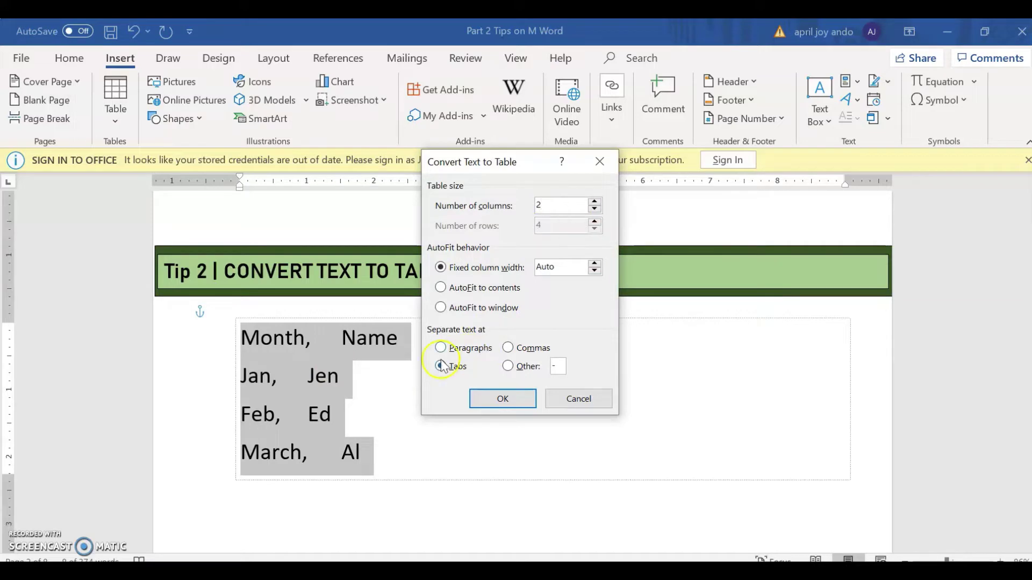
{"action": "left_click", "coordinate": [510, 348]}
{"action": "left_click", "coordinate": [503, 401]}
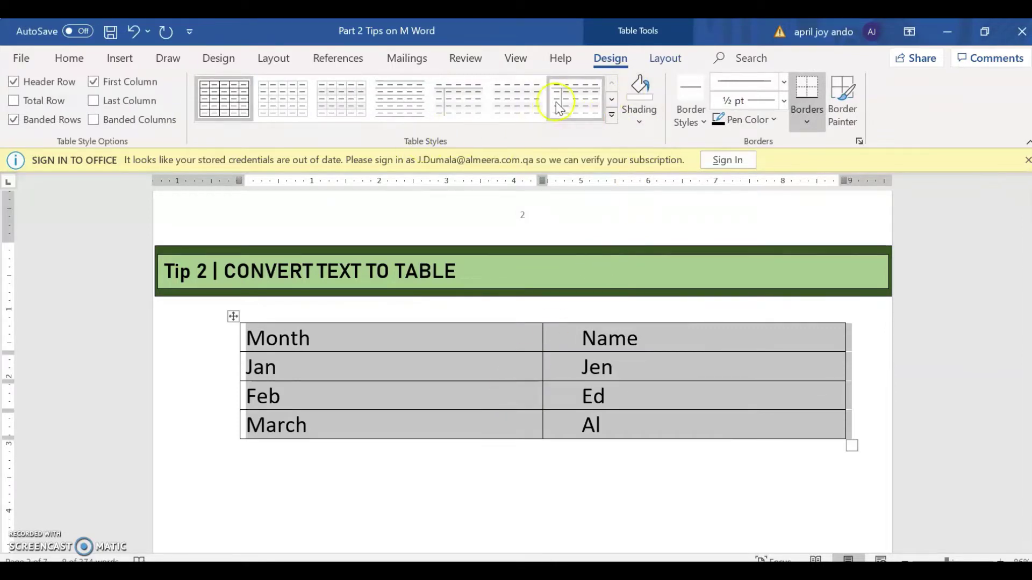
- Apply the blue banded grid table style to the Month/Name table, leaving shading unchanged
{"action": "left_click", "coordinate": [615, 101]}
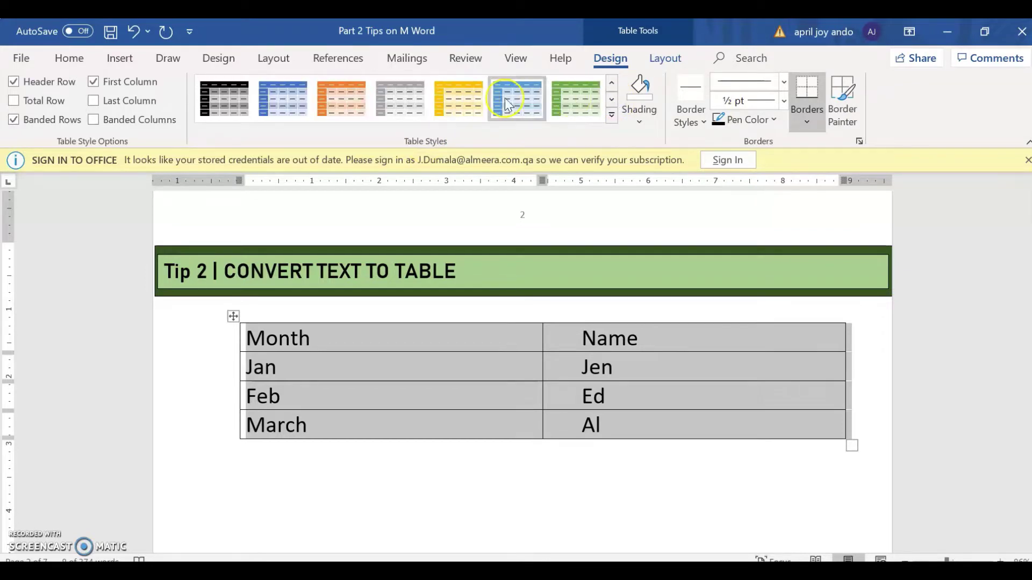
{"action": "left_click", "coordinate": [611, 100]}
{"action": "left_click", "coordinate": [611, 83]}
{"action": "left_click", "coordinate": [611, 83]}
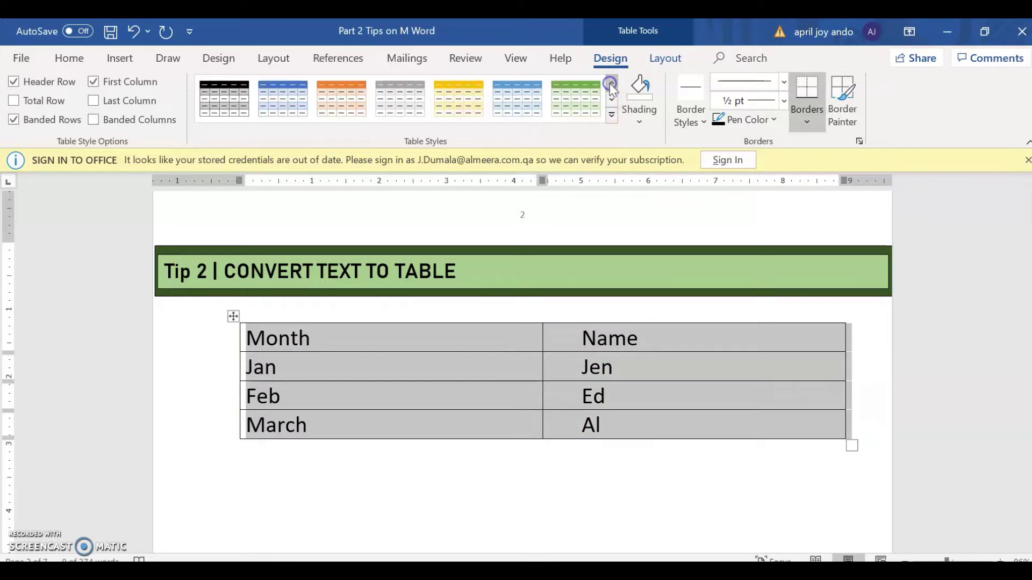
{"action": "left_click", "coordinate": [297, 99]}
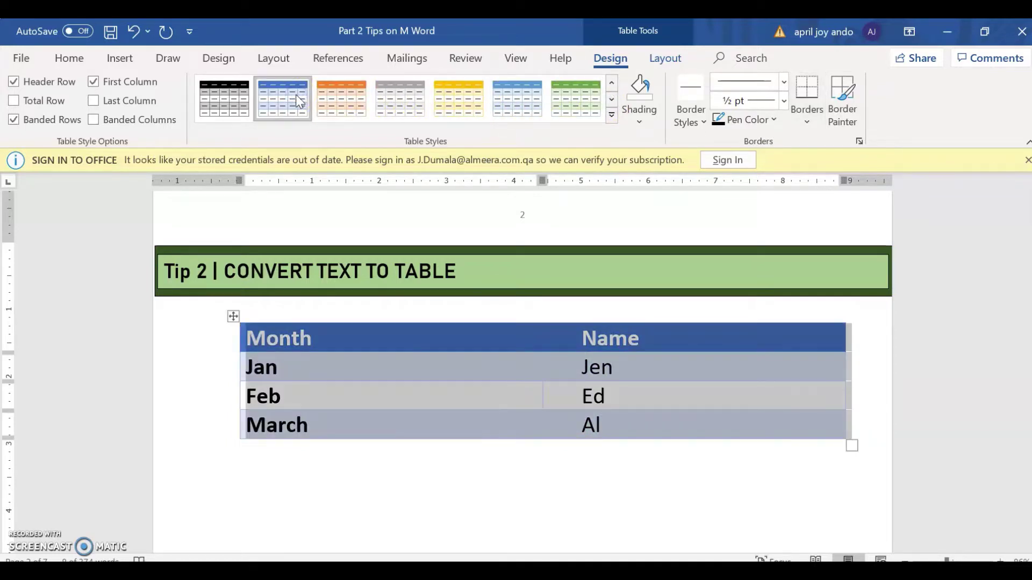
{"action": "left_click", "coordinate": [636, 128]}
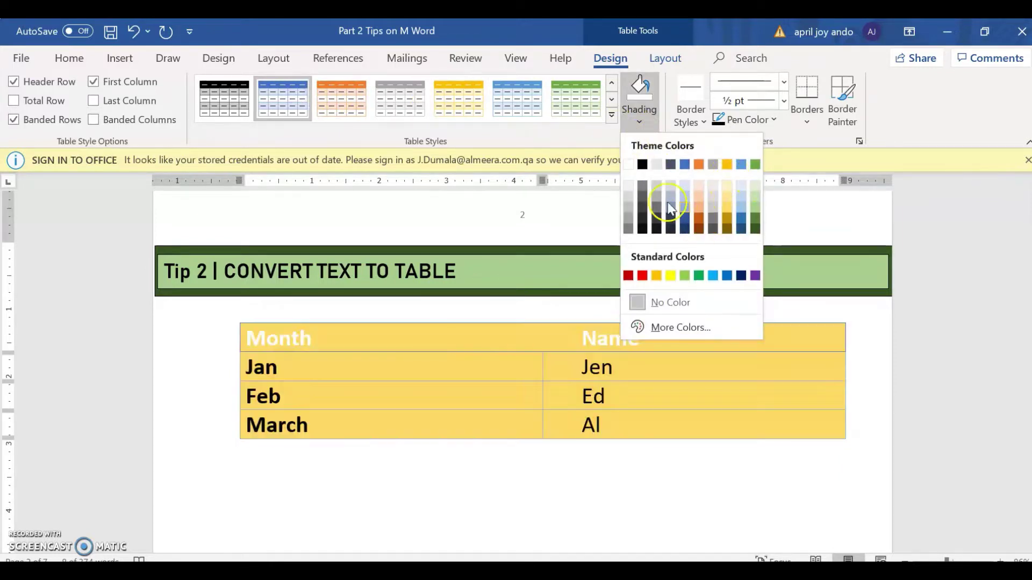
{"action": "left_click", "coordinate": [930, 461]}
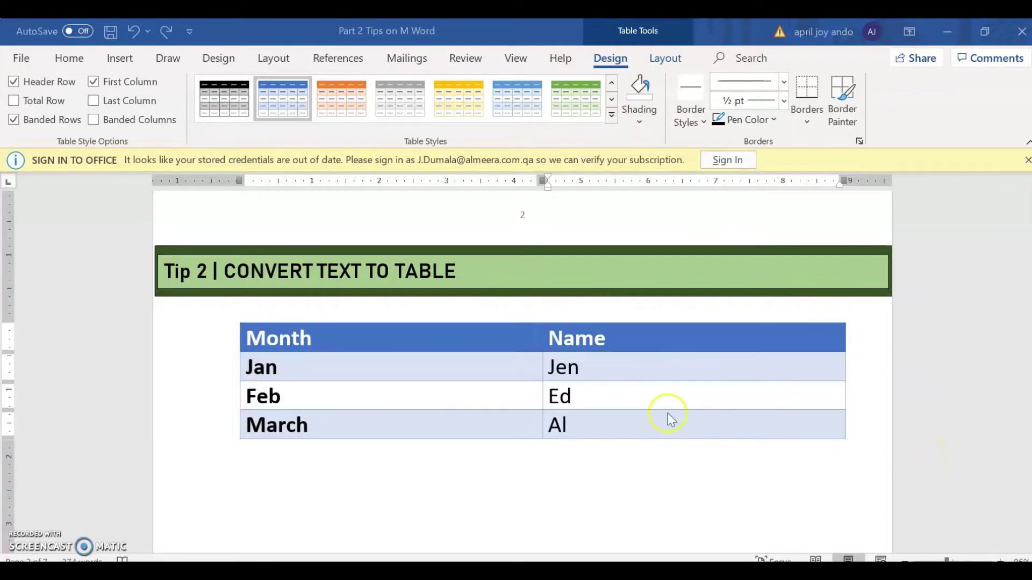
- Centre the text in every cell of the Month/Name table
{"action": "left_click_drag", "start_coordinate": [252, 334], "coordinate": [714, 421]}
{"action": "left_click", "coordinate": [63, 53]}
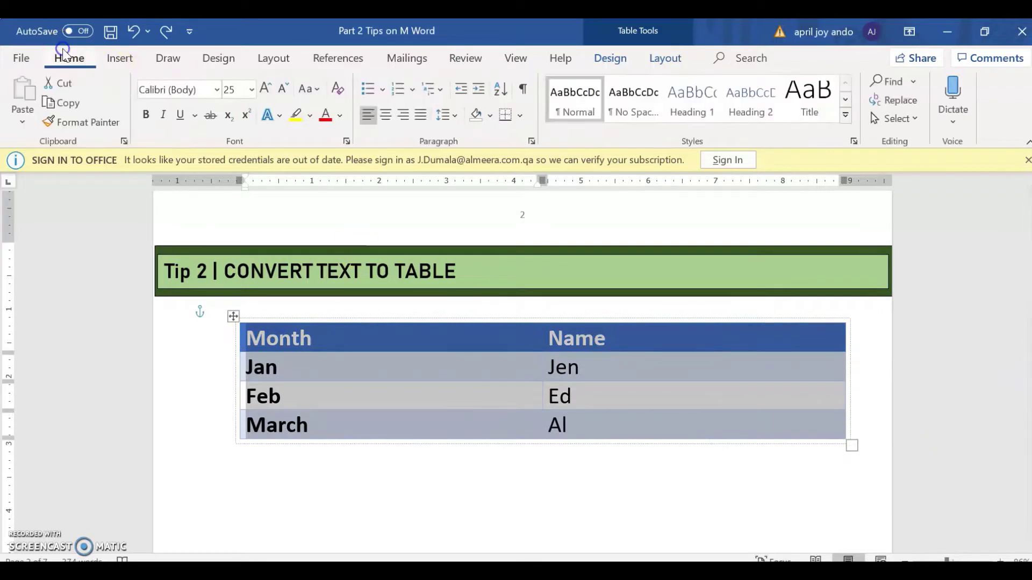
{"action": "left_click", "coordinate": [386, 117]}
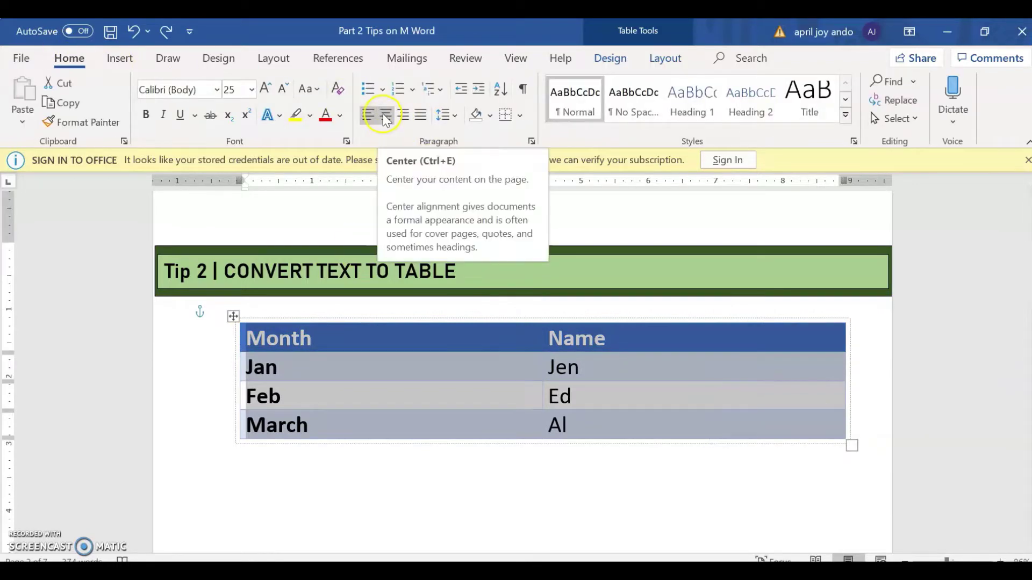
{"action": "left_click", "coordinate": [386, 117]}
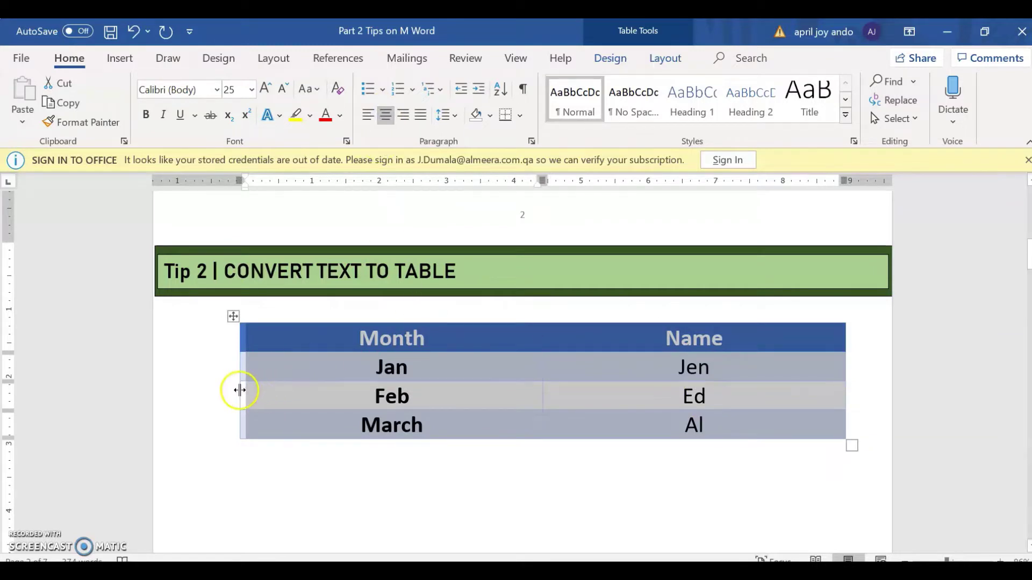
- Drag the table's left and right borders inward to make it narrower
{"action": "left_click_drag", "start_coordinate": [241, 388], "coordinate": [336, 389]}
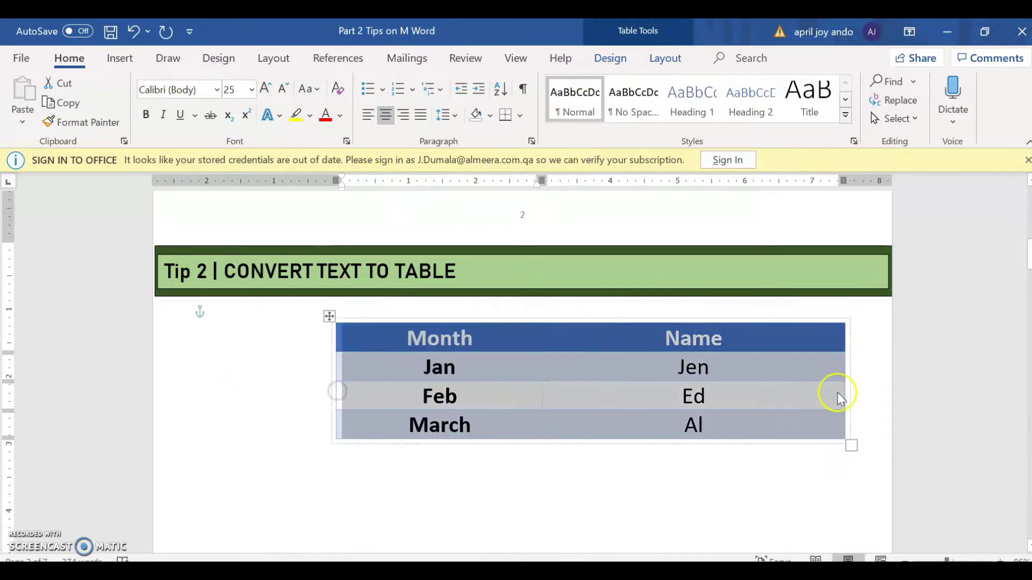
{"action": "left_click_drag", "start_coordinate": [845, 379], "coordinate": [732, 380]}
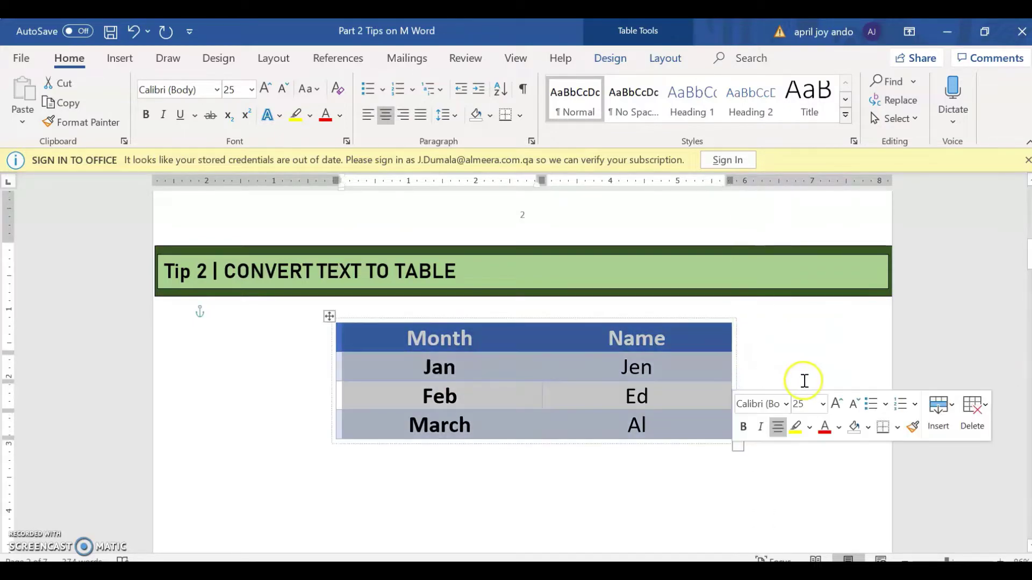
{"action": "left_click", "coordinate": [674, 58]}
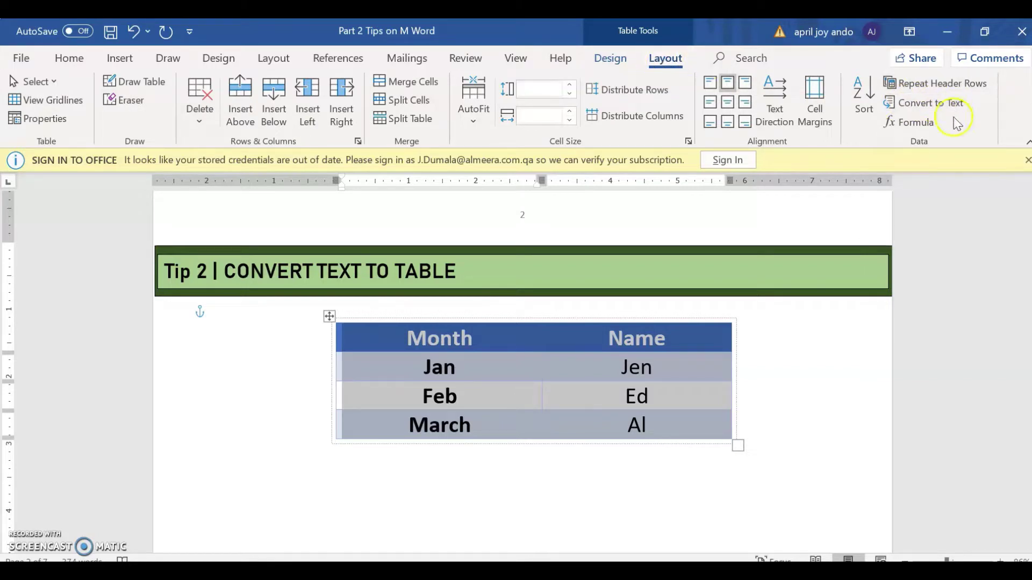
- Convert the Month/Name table back to text separated by commas
{"action": "left_click", "coordinate": [937, 108]}
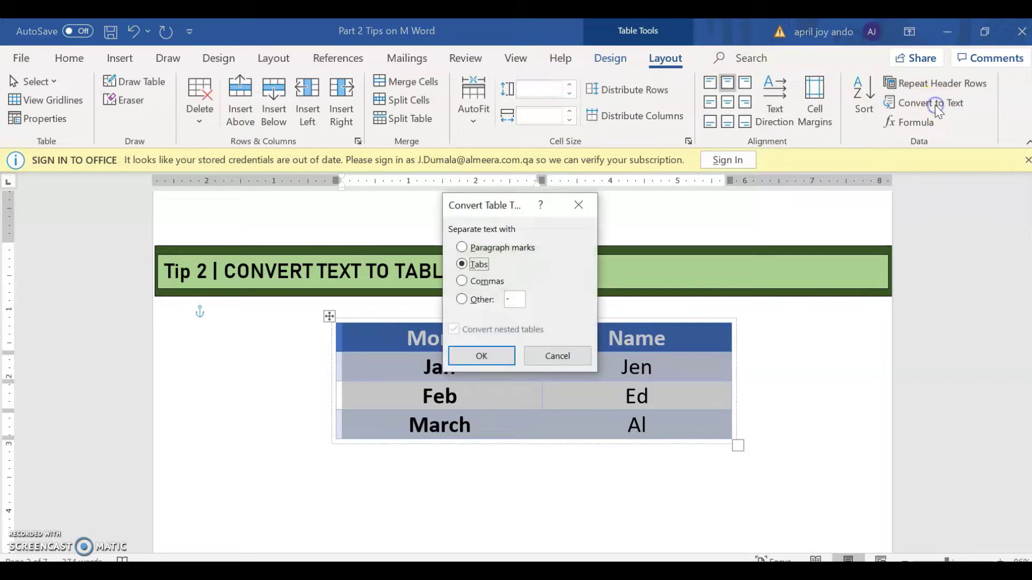
{"action": "left_click", "coordinate": [462, 281]}
{"action": "left_click", "coordinate": [481, 357]}
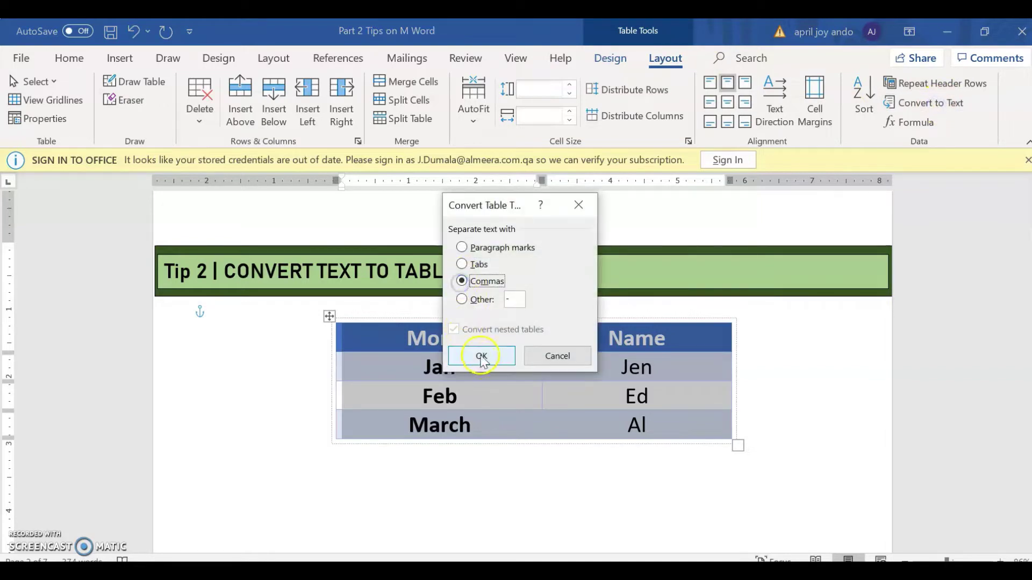
{"action": "left_click", "coordinate": [296, 496]}
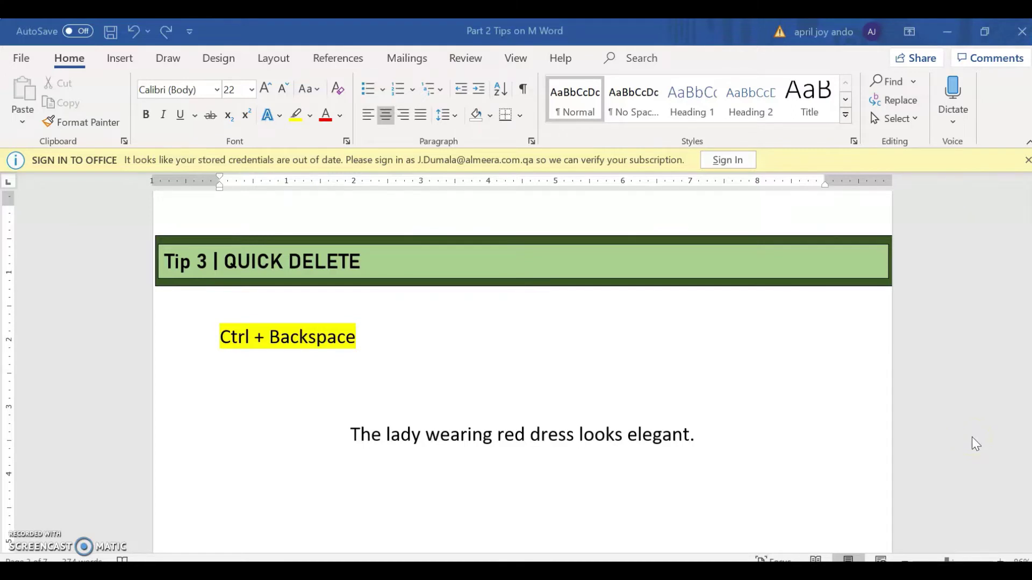
- Delete back from 'elegant.' through 'dress', 'red' and 'wearing' using Backspace and Ctrl+Backspace
{"action": "left_click", "coordinate": [700, 432]}
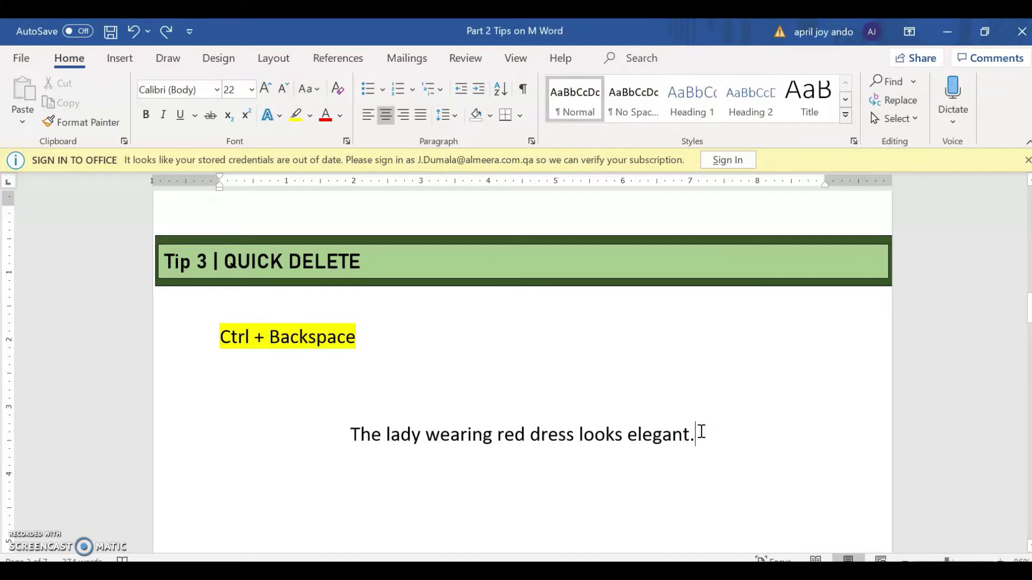
{"action": "key", "text": "BackSpace"}
{"action": "key", "text": "BackSpace"}
{"action": "key", "text": "BackSpace"}
{"action": "key", "text": "BackSpace"}
{"action": "key", "text": "BackSpace"}
{"action": "key", "text": "BackSpace"}
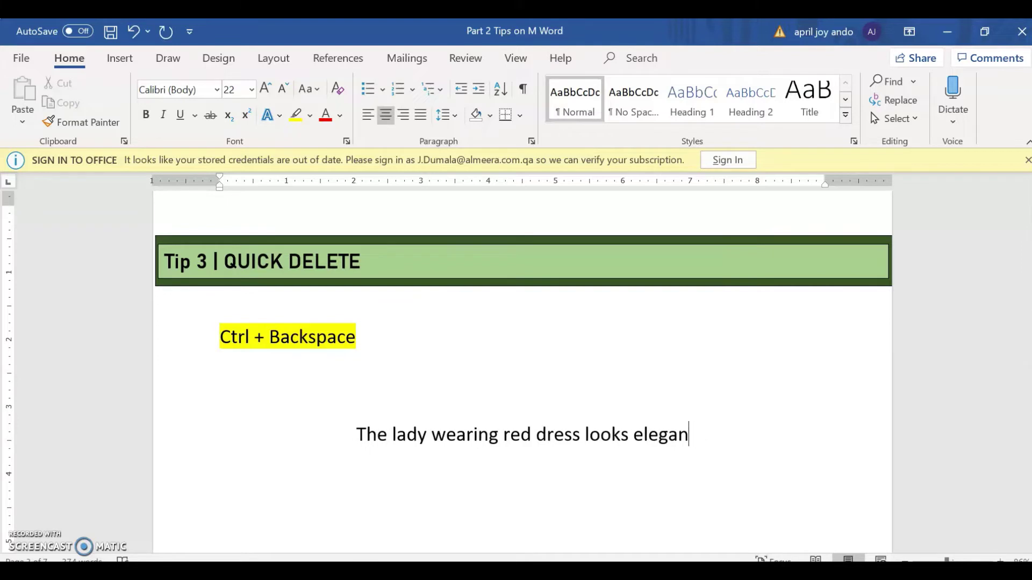
{"action": "key", "text": "BackSpace"}
{"action": "key", "text": "BackSpace"}
{"action": "key", "text": "BackSpace"}
{"action": "key", "text": "BackSpace"}
{"action": "key", "text": "BackSpace"}
{"action": "key", "text": "BackSpace"}
{"action": "key", "text": "BackSpace"}
{"action": "key", "text": "BackSpace"}
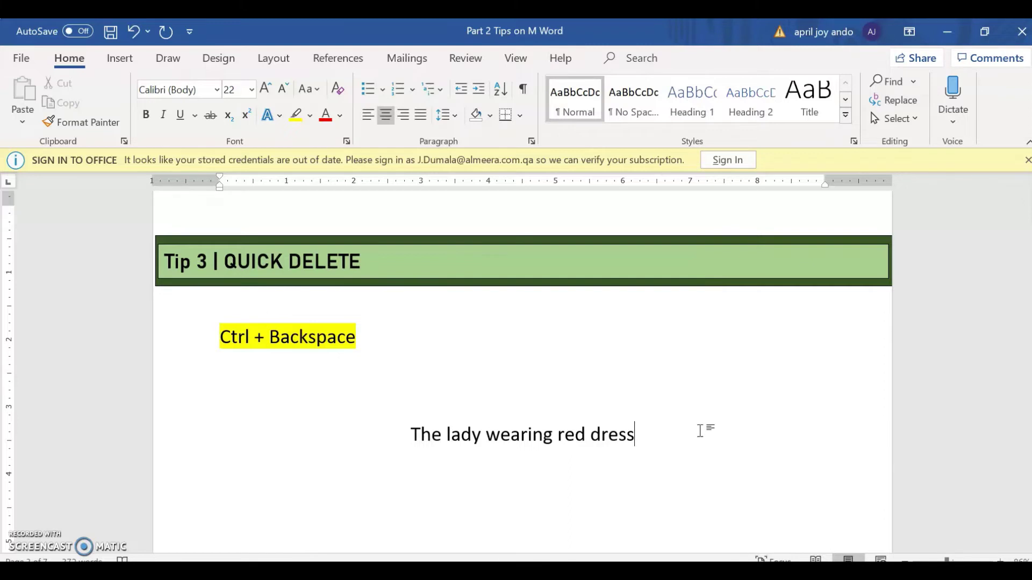
{"action": "key", "text": "ctrl+BackSpace"}
{"action": "key", "text": "ctrl+BackSpace"}
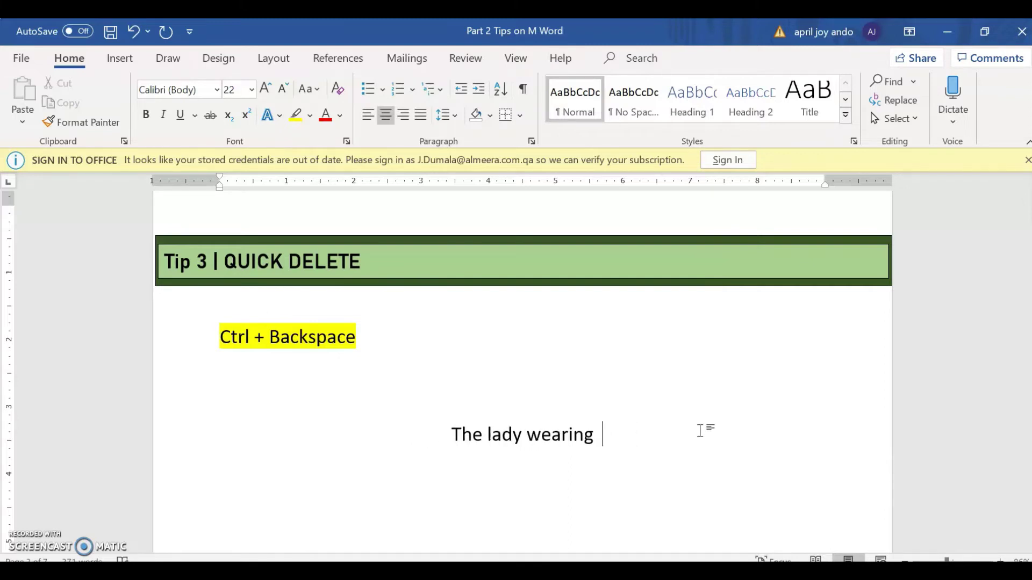
{"action": "key", "text": "ctrl+BackSpace"}
{"action": "key", "text": "ctrl+BackSpace"}
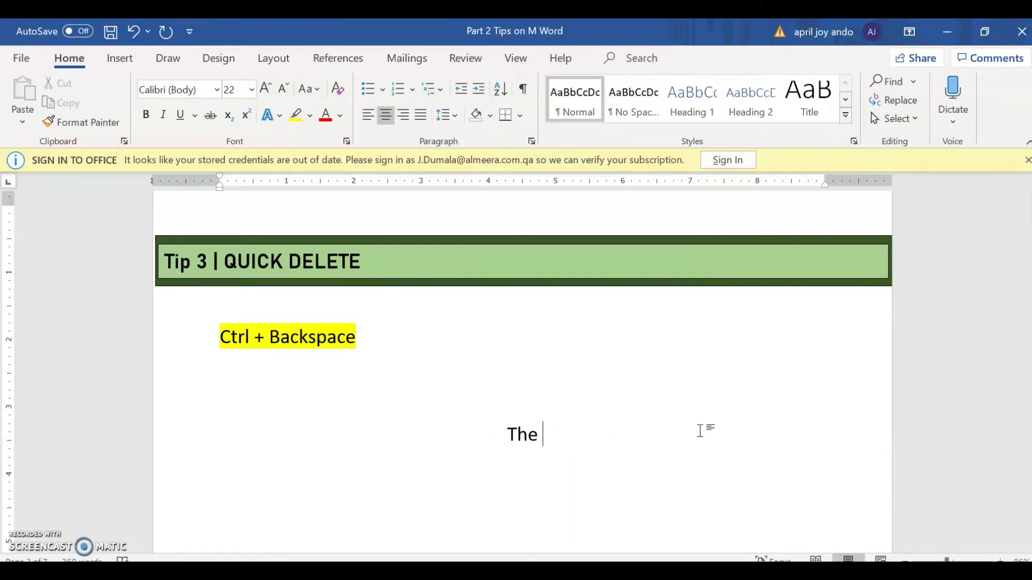
{"action": "key", "text": "ctrl+BackSpace"}
{"action": "left_click", "coordinate": [688, 338]}
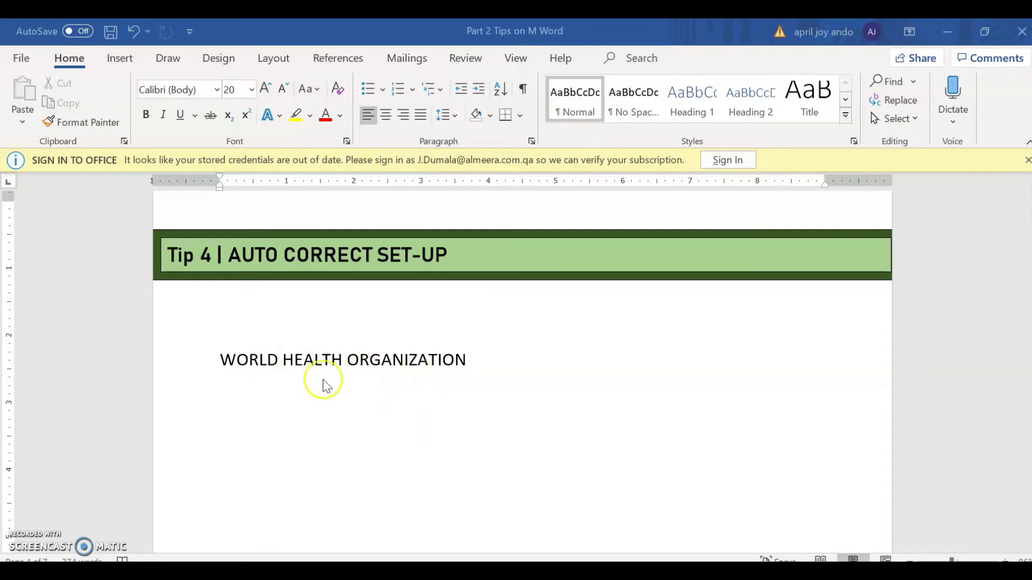
- Add a Proofing AutoCorrect entry replacing WH with WORLD HEALTH ORGANIZATION and save the options
{"action": "left_click", "coordinate": [22, 59]}
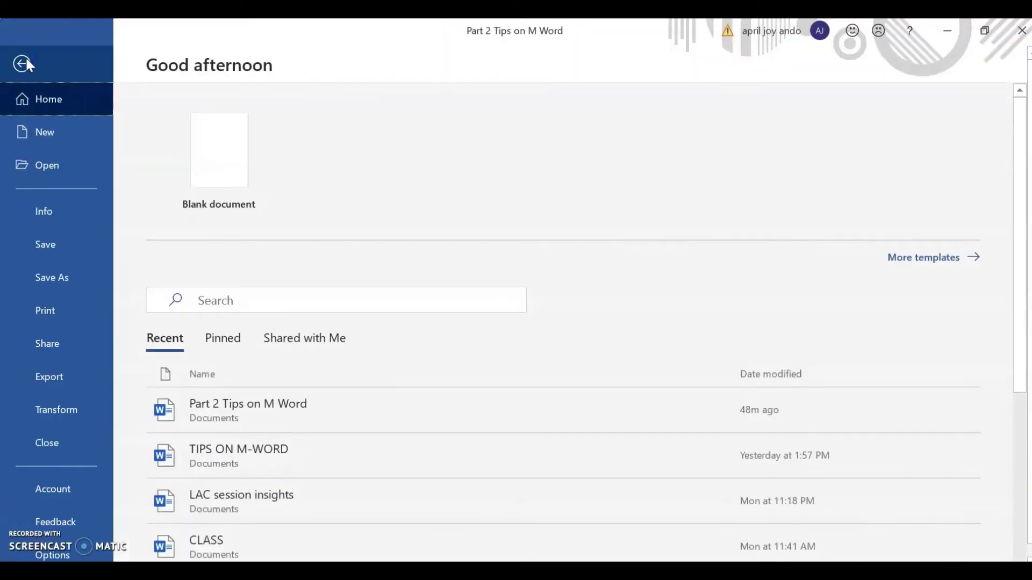
{"action": "left_click", "coordinate": [75, 555]}
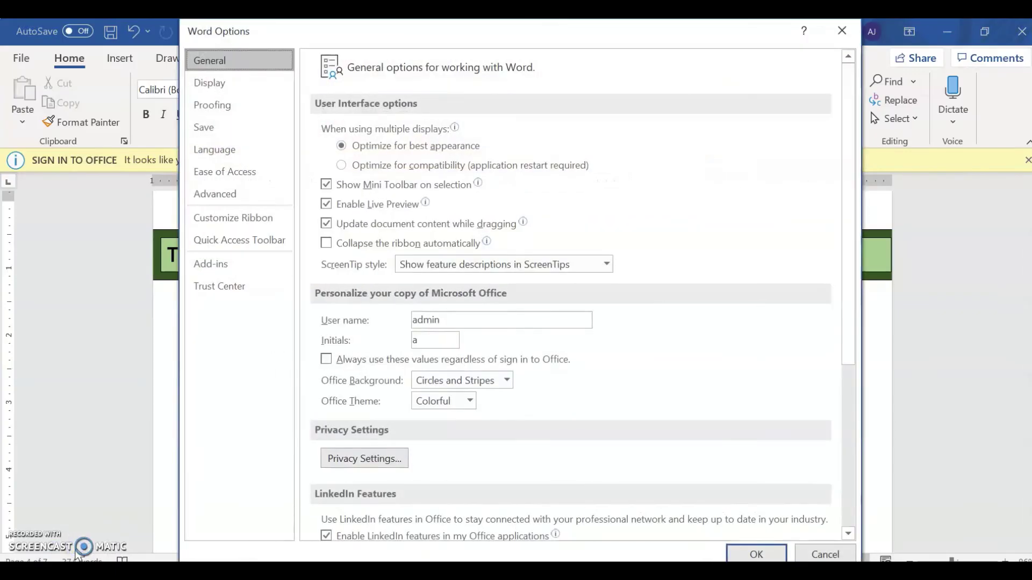
{"action": "left_click", "coordinate": [215, 105]}
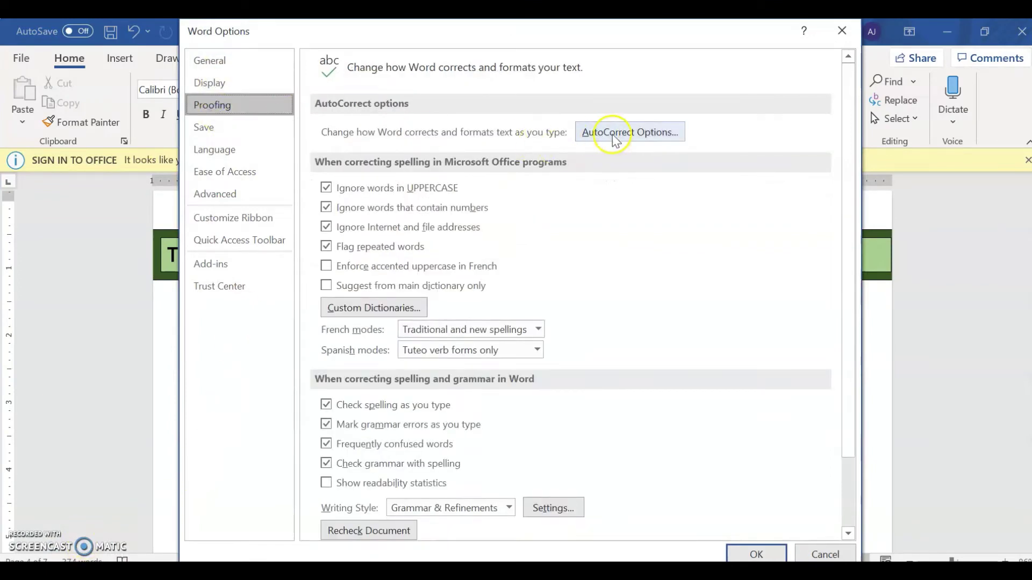
{"action": "left_click", "coordinate": [652, 136]}
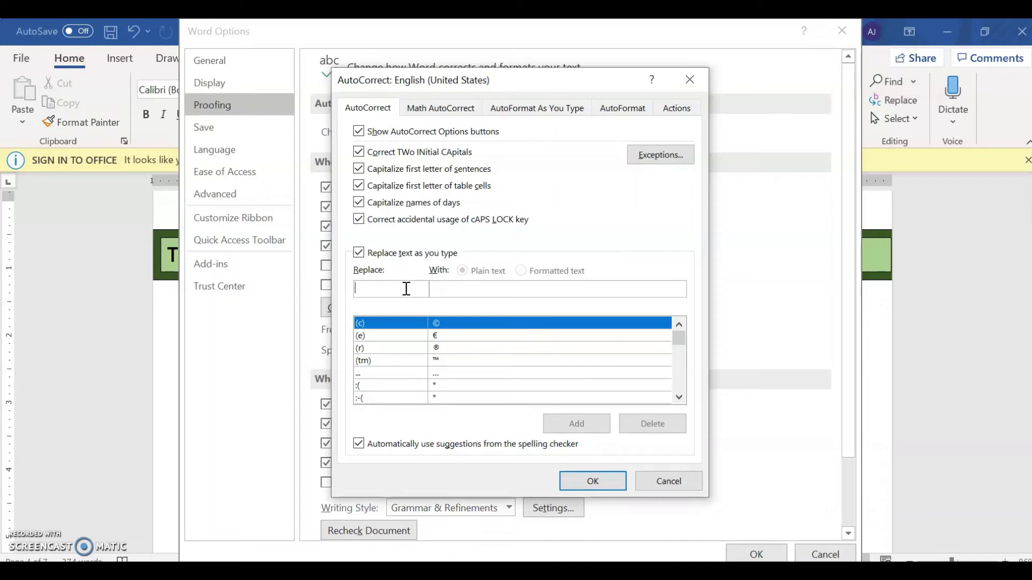
{"action": "type", "text": "WH"}
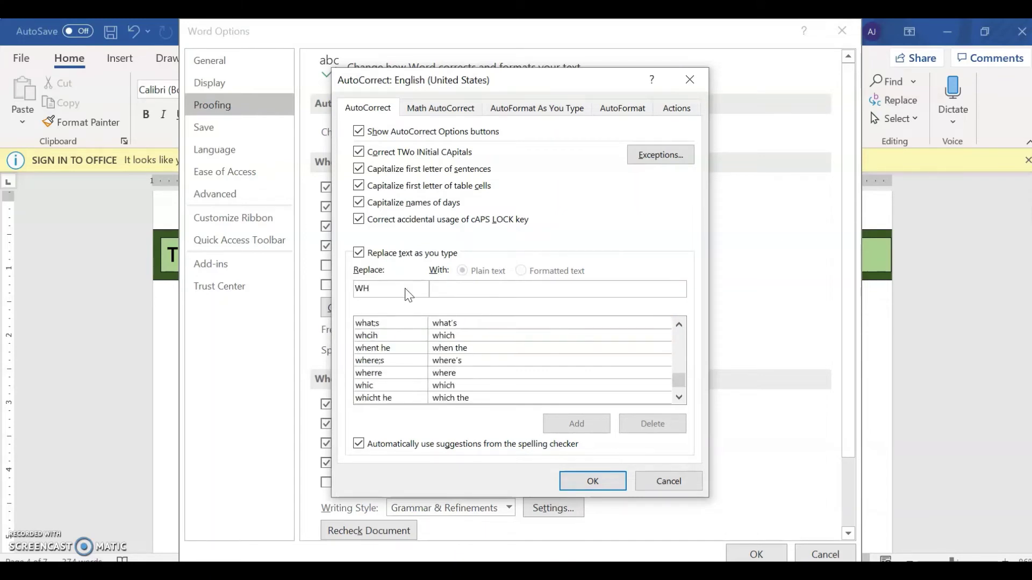
{"action": "left_click", "coordinate": [385, 289]}
{"action": "left_click", "coordinate": [443, 288]}
{"action": "type", "text": "WORLD"}
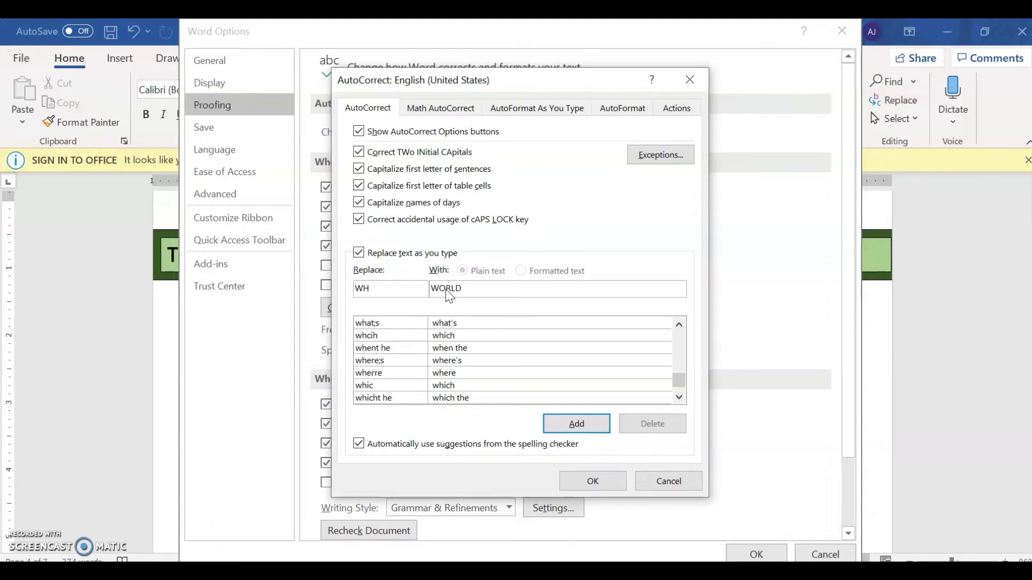
{"action": "type", "text": " HEALTH ORGANIZATION"}
{"action": "left_click", "coordinate": [576, 424]}
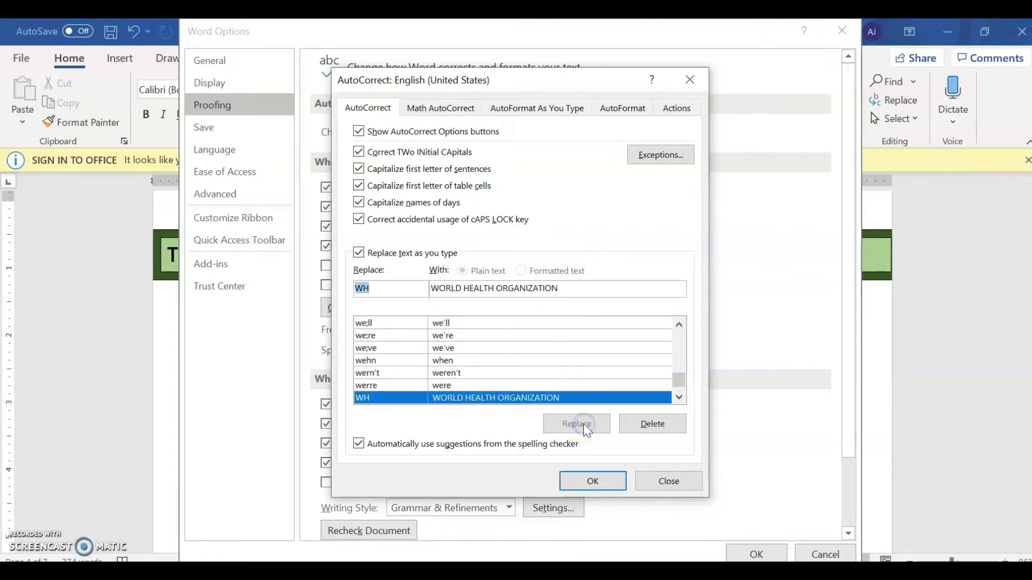
{"action": "left_click", "coordinate": [593, 482]}
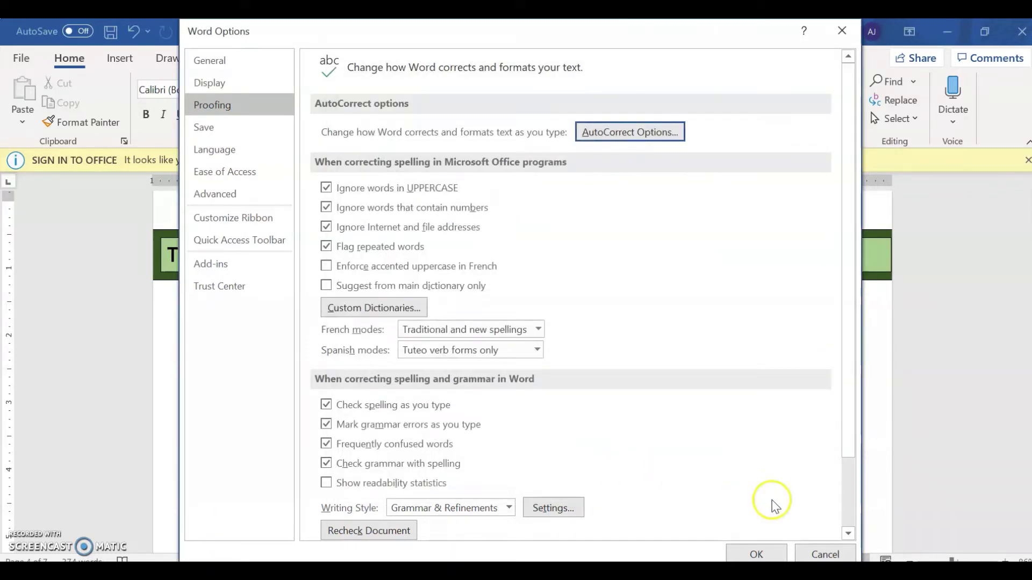
{"action": "left_click", "coordinate": [768, 552]}
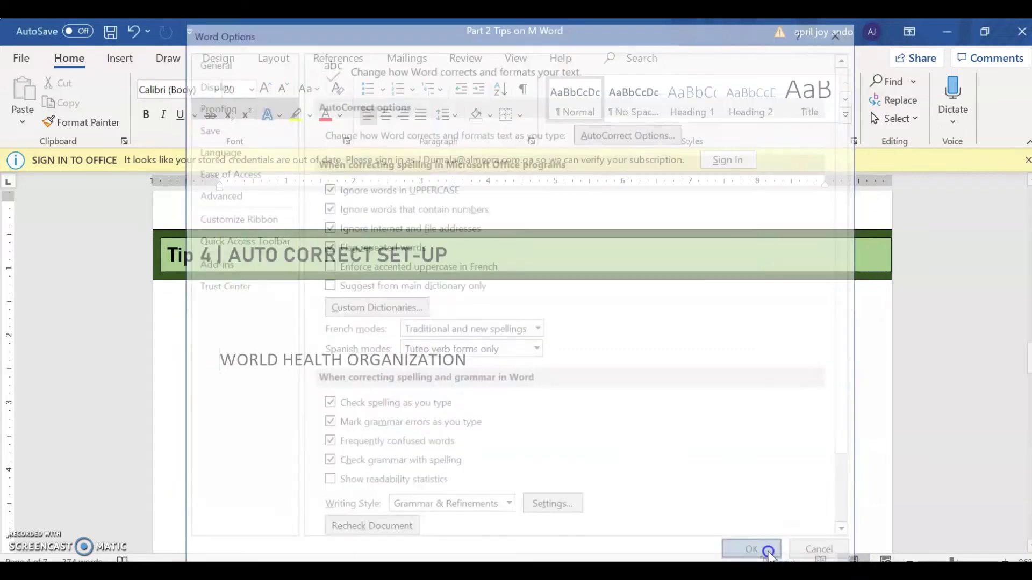
- Type WH on two new lines so each expands into WORLD HEALTH ORGANIZATION
{"action": "left_click", "coordinate": [508, 361]}
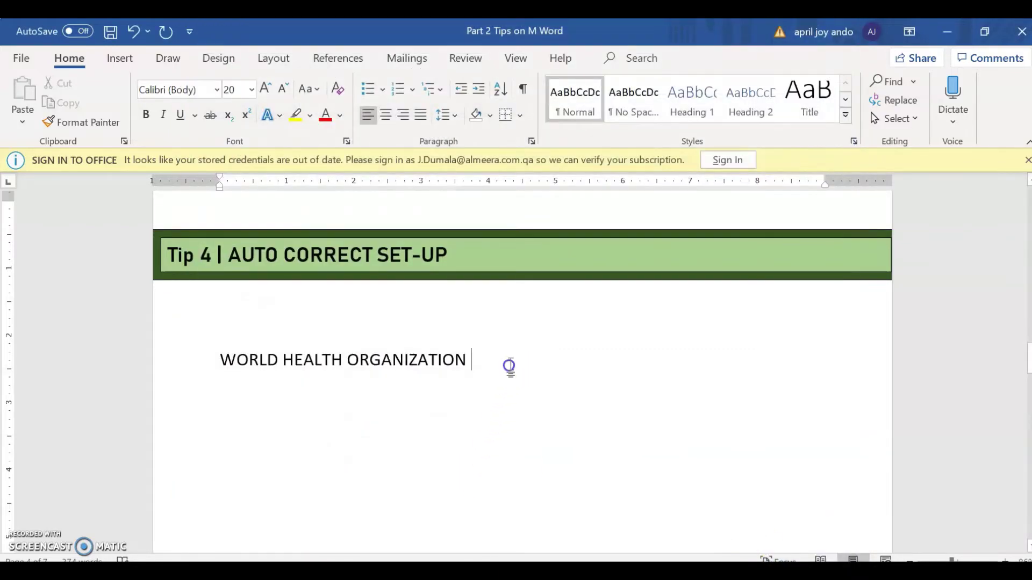
{"action": "key", "text": "Return"}
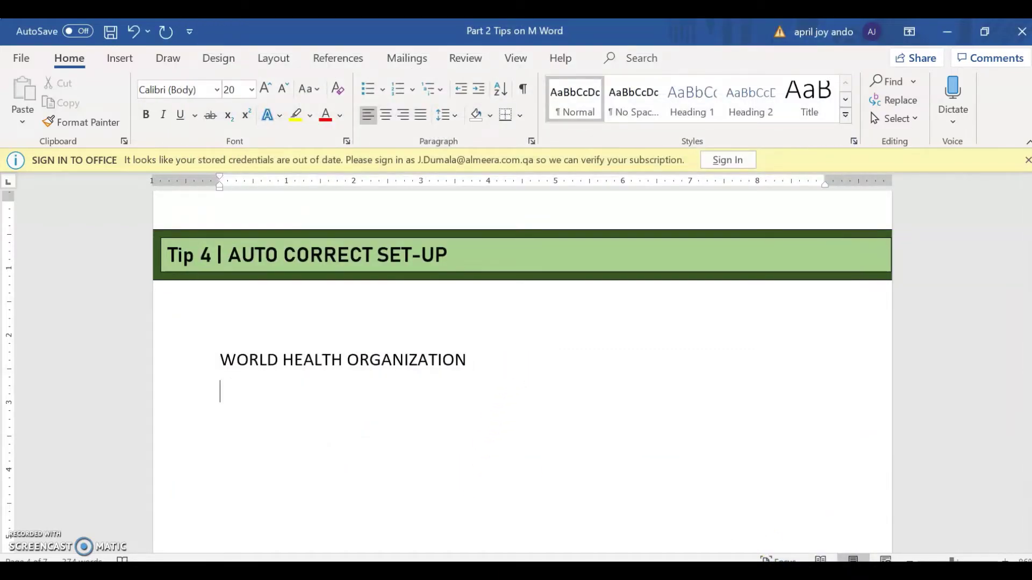
{"action": "type", "text": "WH"}
{"action": "key", "text": "Return"}
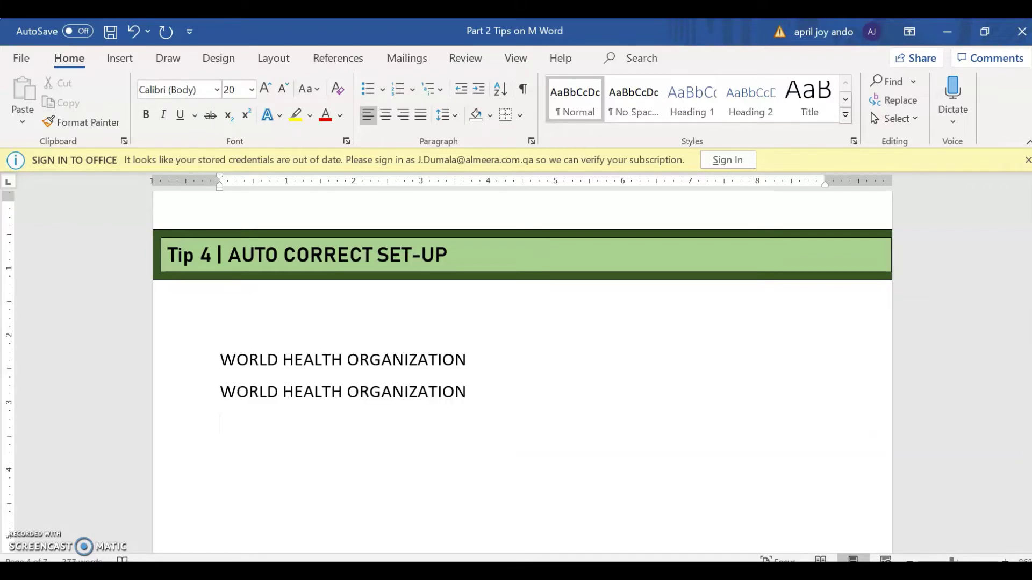
{"action": "type", "text": "WH"}
{"action": "key", "text": "Return"}
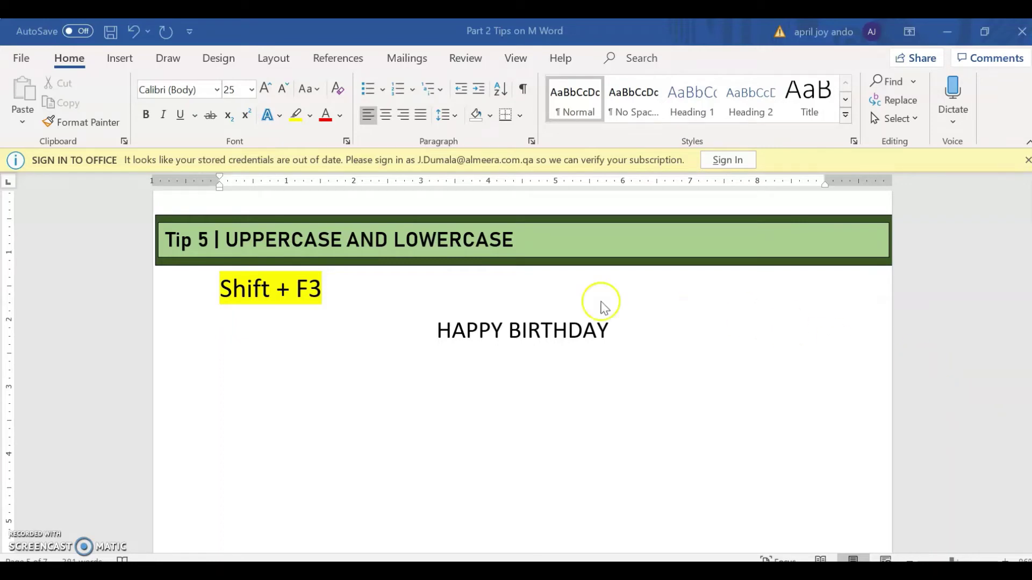
- Cycle HAPPY BIRTHDAY through lowercase and Capitalize Each Word, then back to UPPERCASE with Shift+F3
{"action": "left_click", "coordinate": [319, 90]}
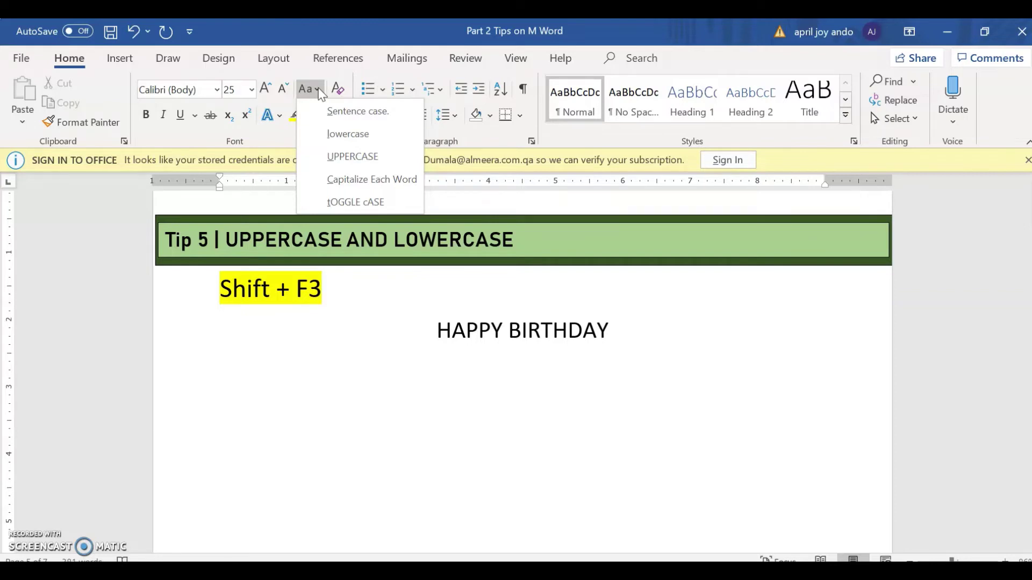
{"action": "left_click", "coordinate": [332, 204]}
{"action": "left_click", "coordinate": [491, 370]}
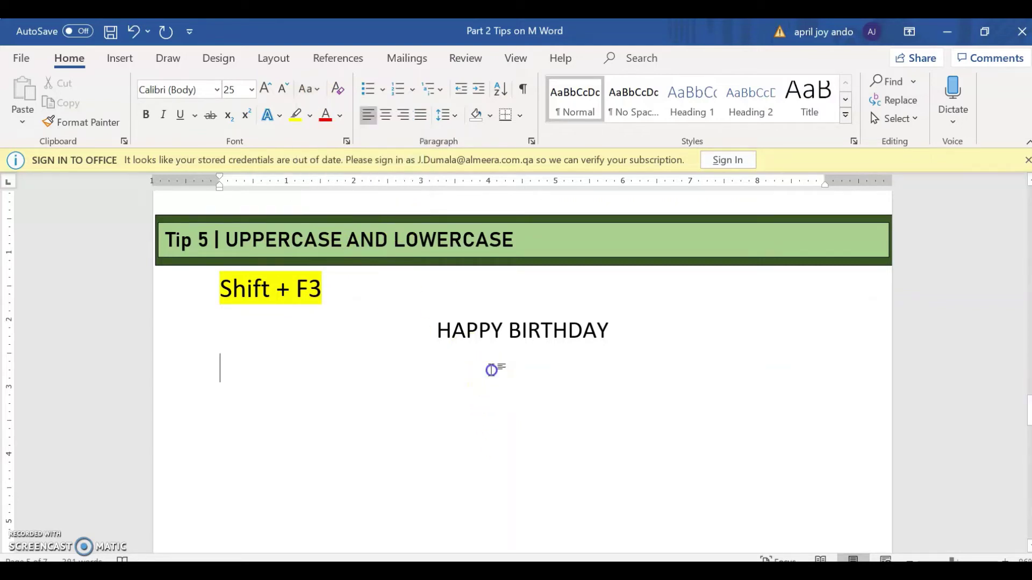
{"action": "left_click", "coordinate": [445, 347]}
{"action": "left_click_drag", "start_coordinate": [453, 328], "coordinate": [603, 331]}
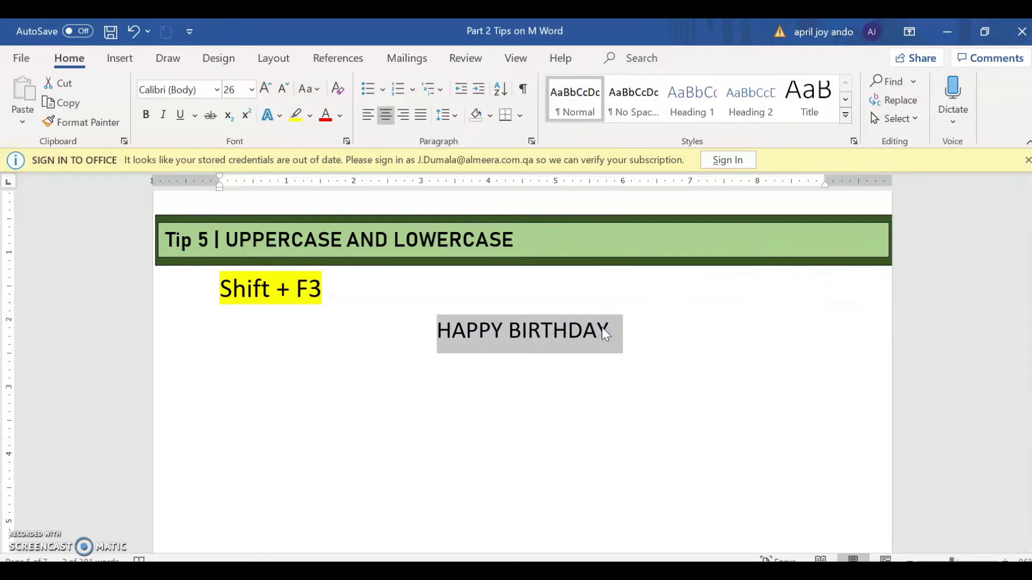
{"action": "key", "text": "shift+F3"}
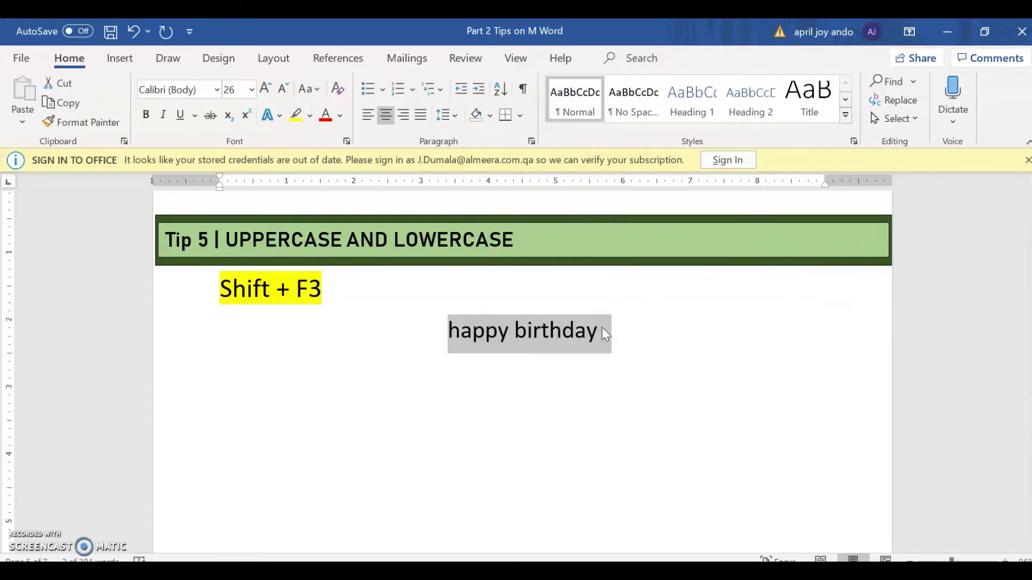
{"action": "key", "text": "shift+F3"}
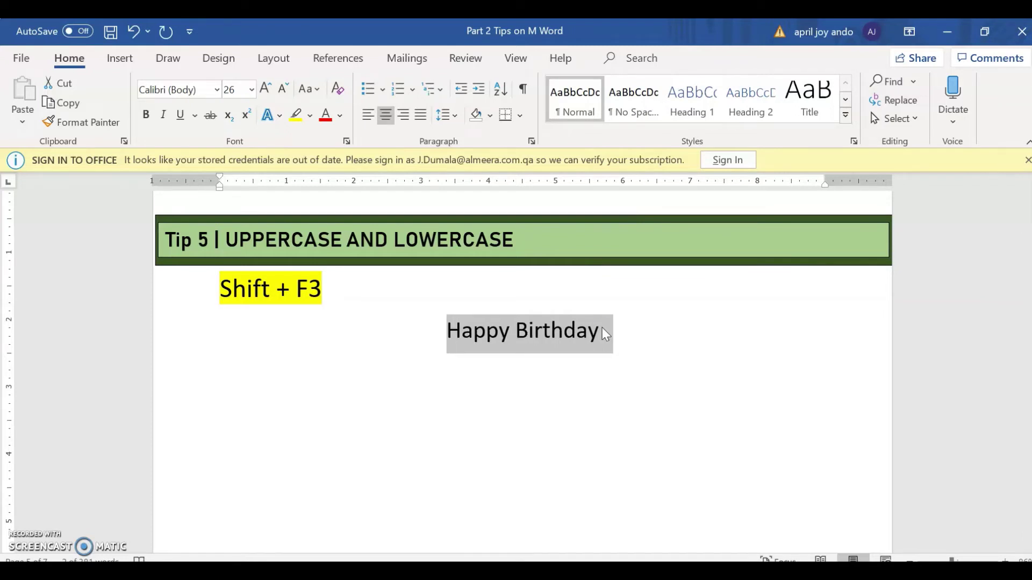
{"action": "key", "text": "shift+F3"}
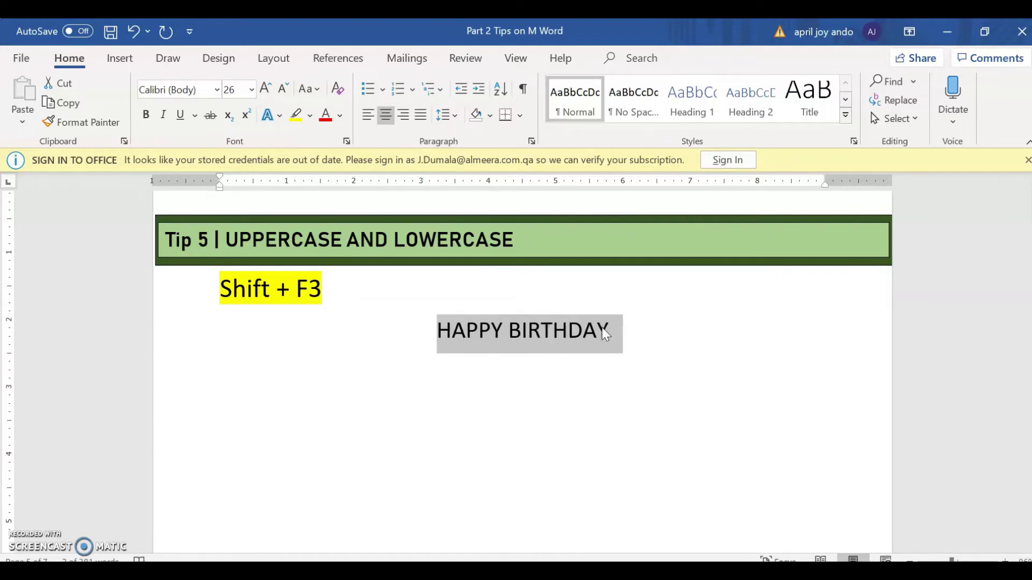
- Hyperlink the line 'Sample Poem (Halimbawa ng Tula)' to the PANDEMYA document
{"action": "left_click", "coordinate": [956, 402]}
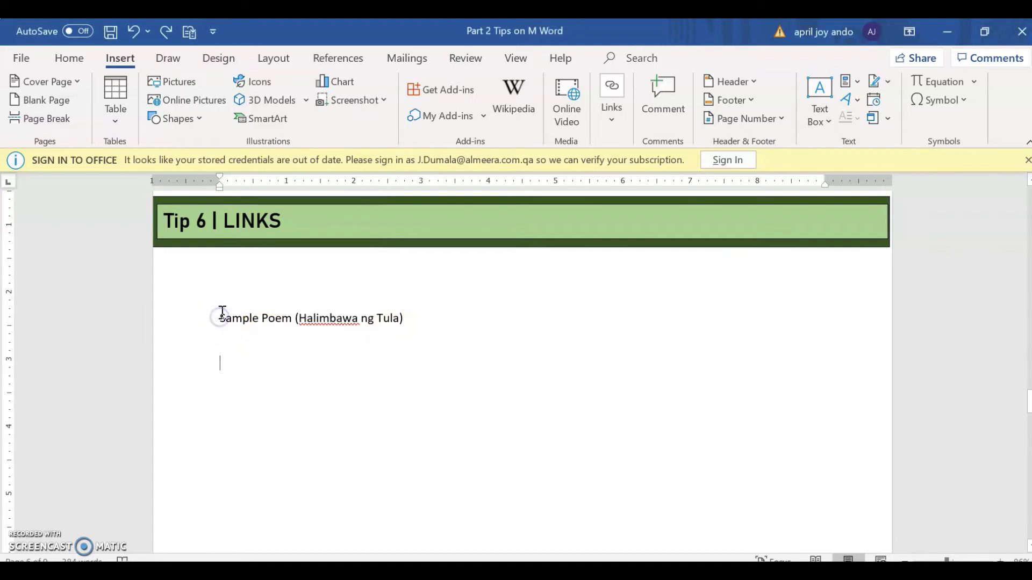
{"action": "left_click_drag", "start_coordinate": [219, 318], "coordinate": [417, 318]}
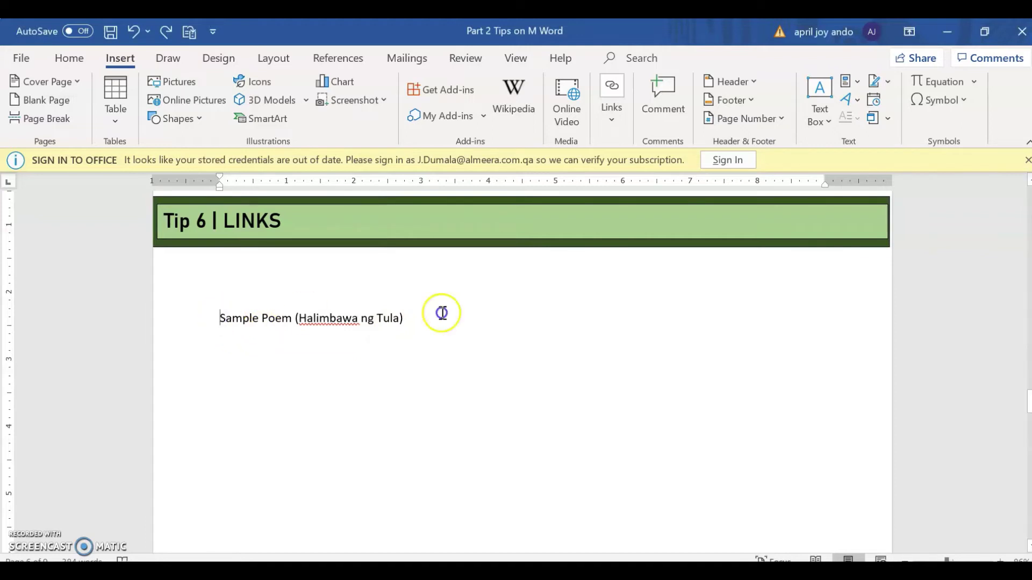
{"action": "left_click", "coordinate": [126, 61]}
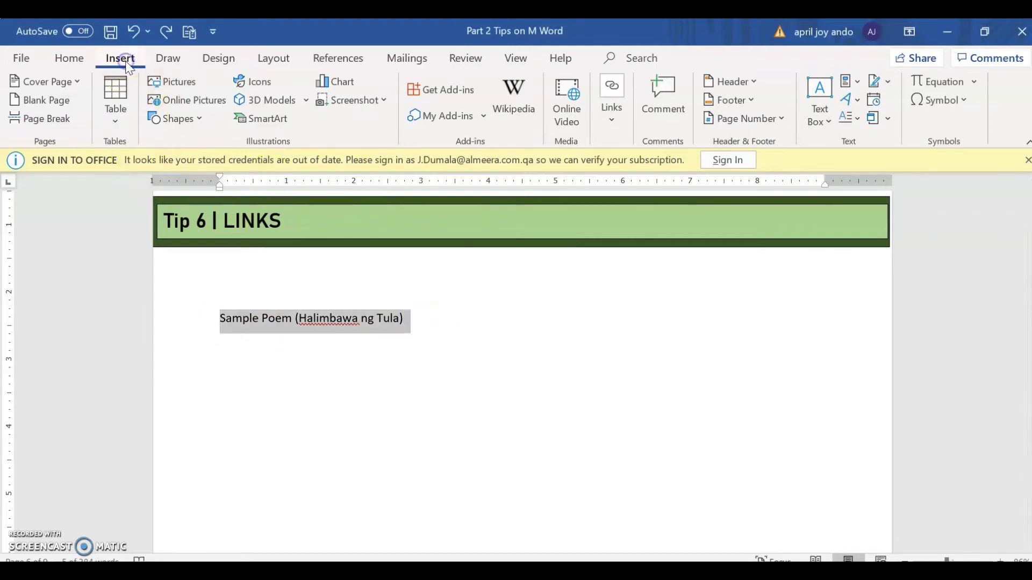
{"action": "left_click", "coordinate": [613, 122]}
{"action": "left_click", "coordinate": [618, 199]}
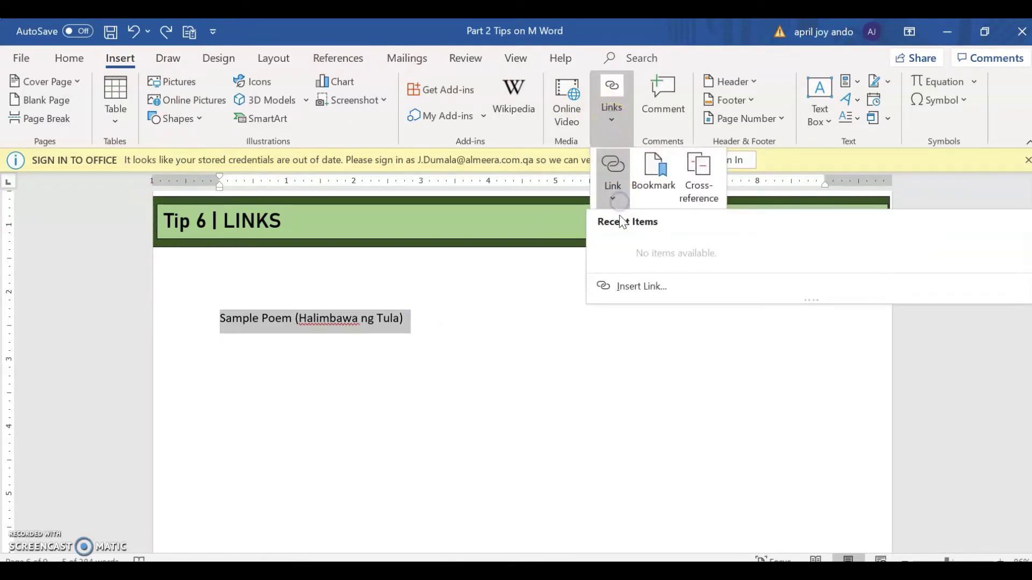
{"action": "left_click", "coordinate": [625, 287]}
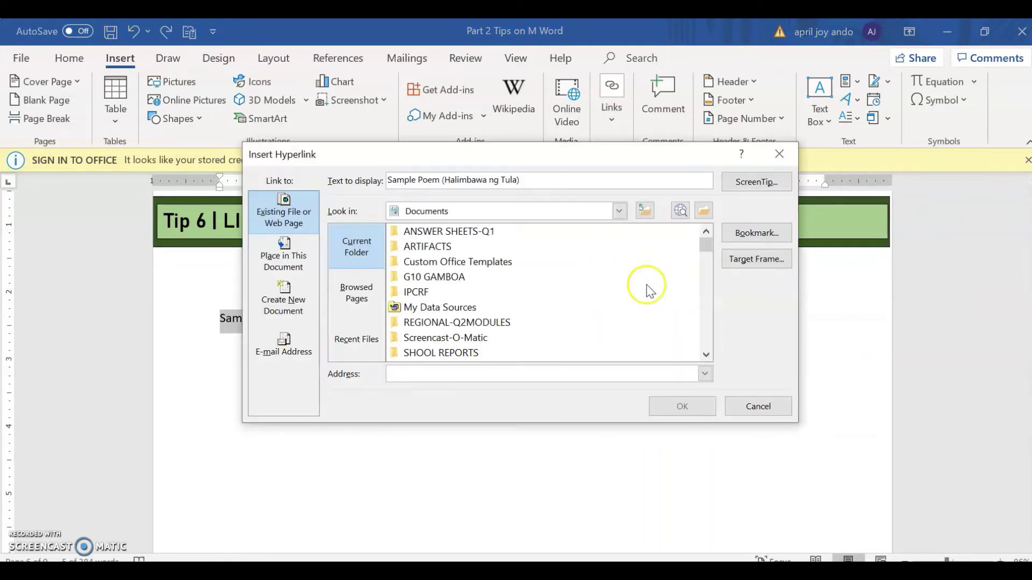
{"action": "scroll", "coordinate": [654, 293], "scroll_direction": "down", "scroll_amount": 10}
{"action": "scroll", "coordinate": [650, 292], "scroll_direction": "down", "scroll_amount": 15}
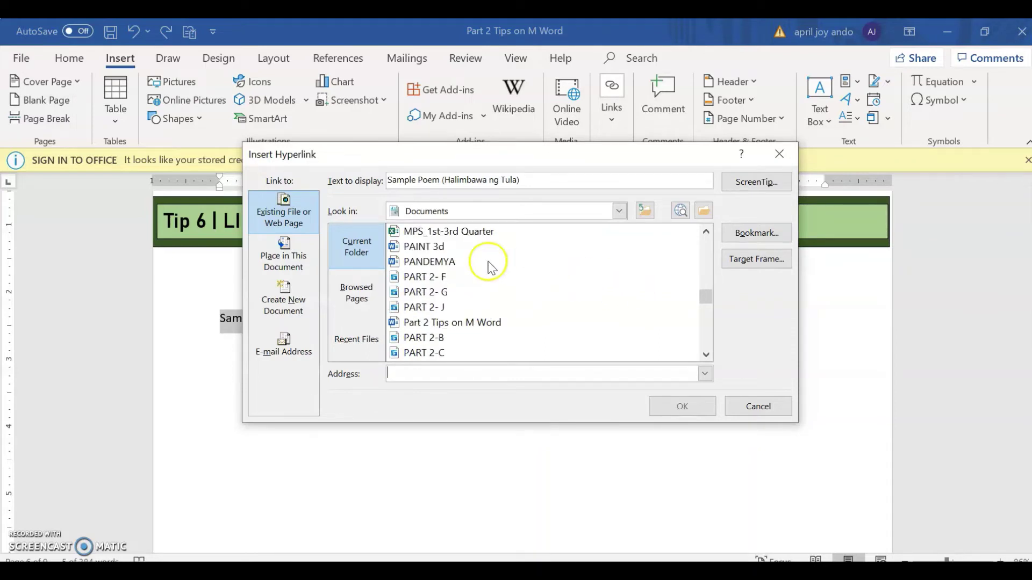
{"action": "left_click", "coordinate": [447, 264]}
{"action": "left_click", "coordinate": [676, 409]}
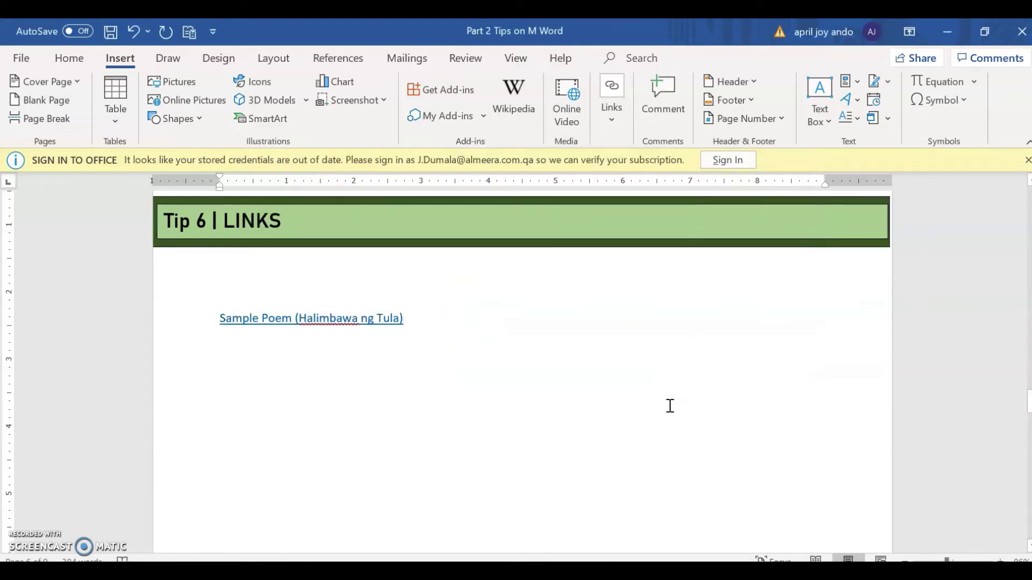
- Follow the poem link to open PANDEMYA, then close it again
{"action": "triple_click", "coordinate": [345, 321]}
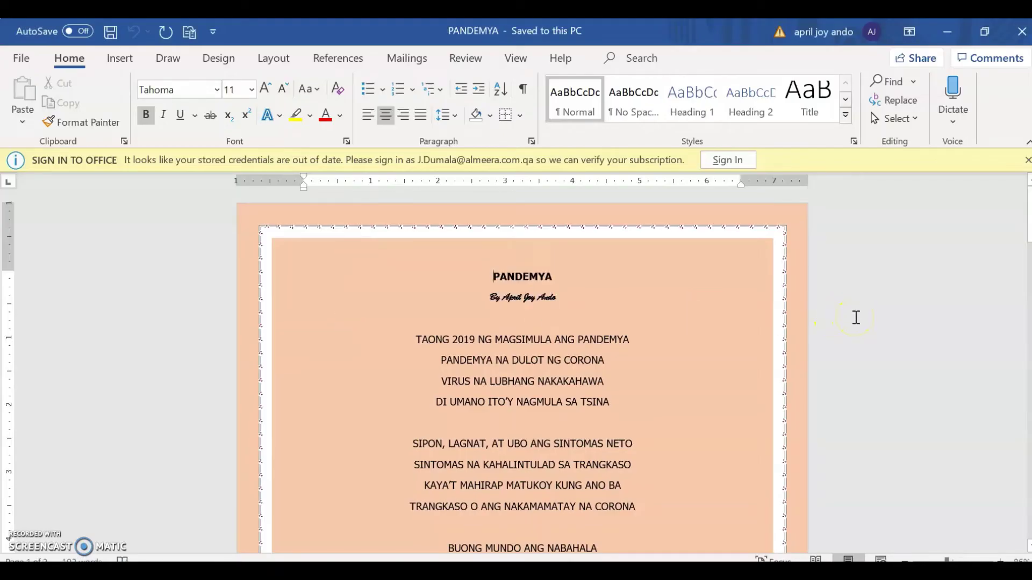
{"action": "scroll", "coordinate": [856, 318], "scroll_direction": "down", "scroll_amount": 7}
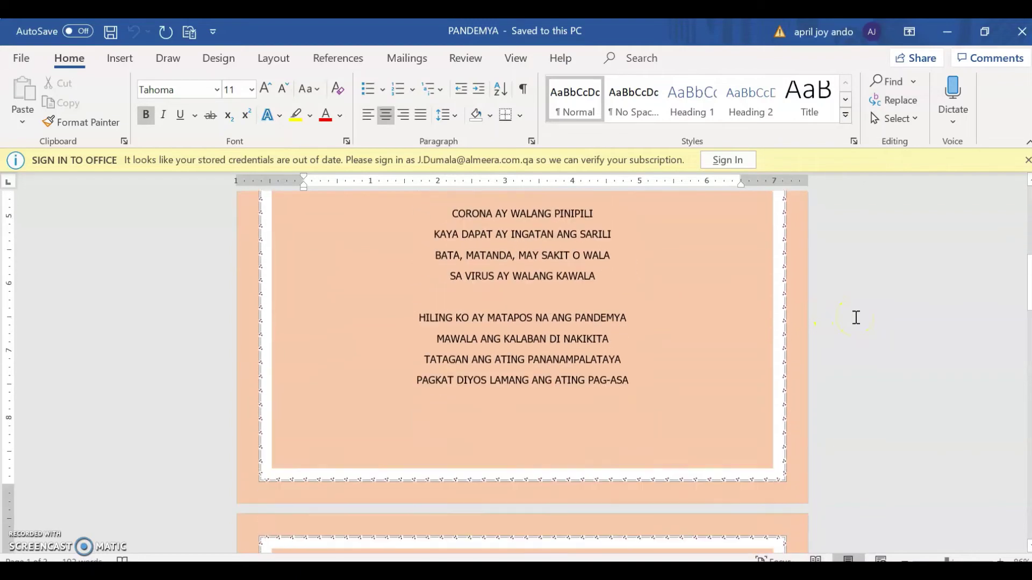
{"action": "scroll", "coordinate": [856, 318], "scroll_direction": "up", "scroll_amount": 7}
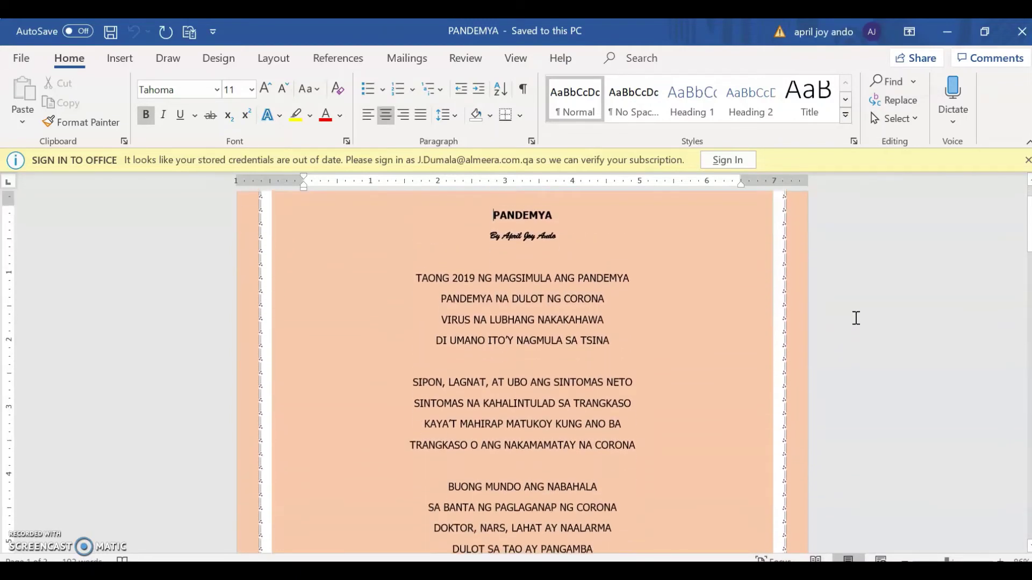
{"action": "left_click", "coordinate": [1020, 34]}
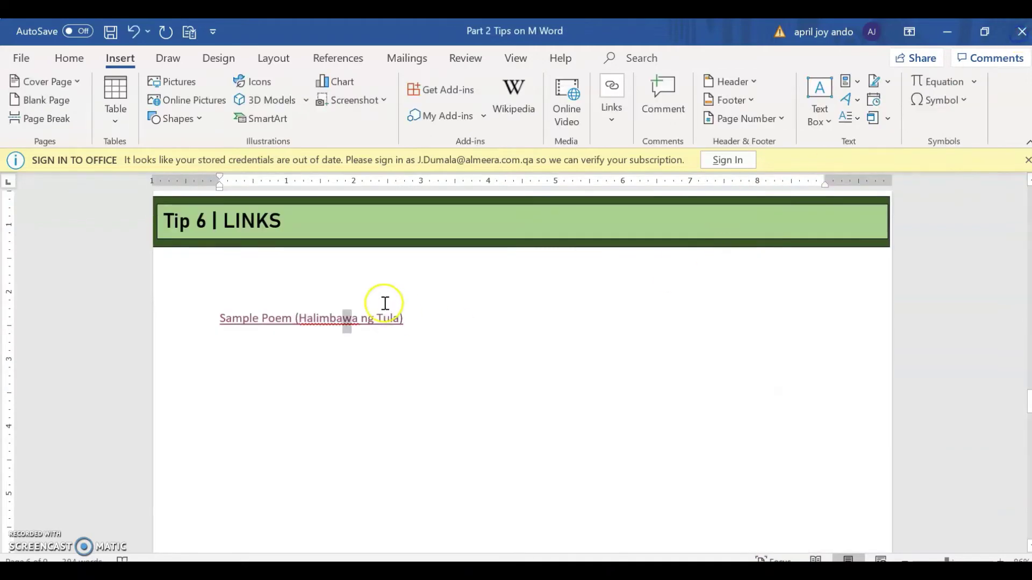
{"action": "left_click", "coordinate": [357, 321]}
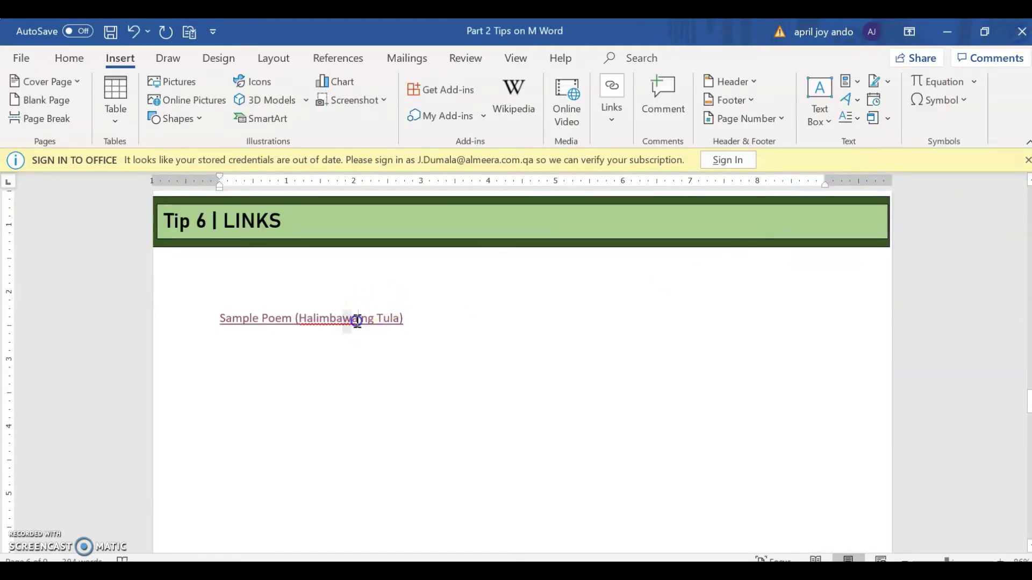
{"action": "left_click", "coordinate": [477, 390]}
{"action": "left_click", "coordinate": [318, 318]}
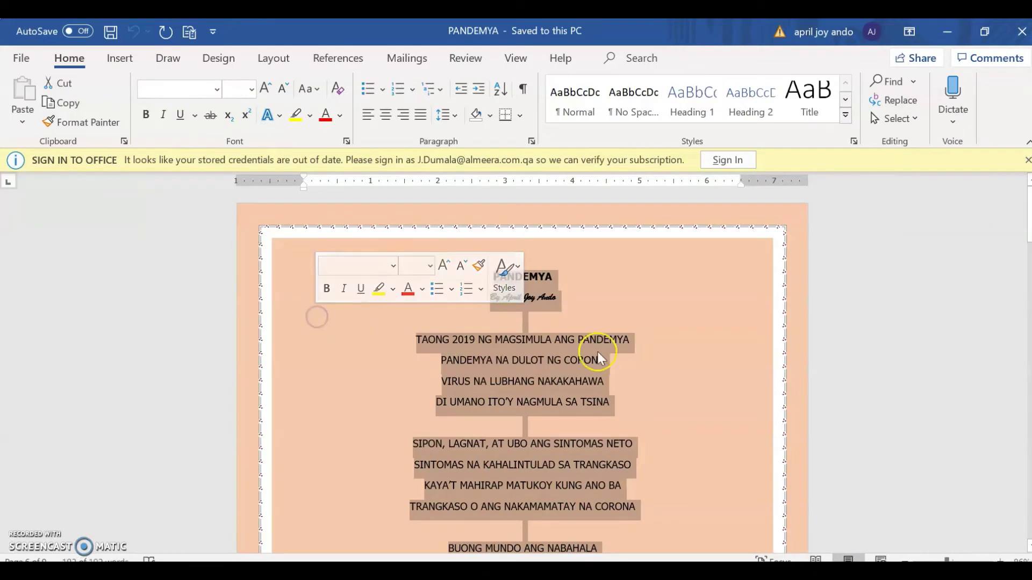
{"action": "left_click", "coordinate": [668, 357]}
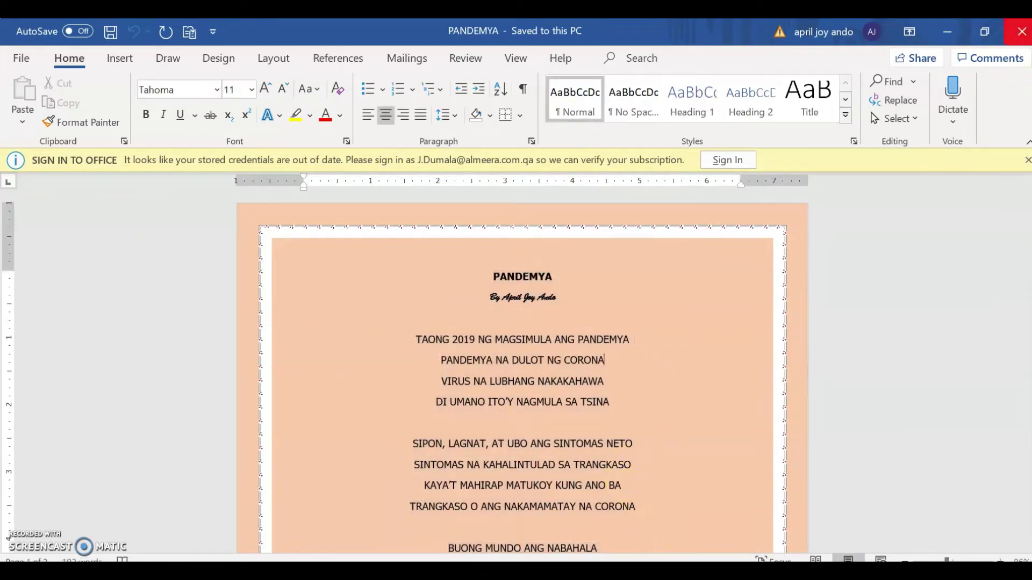
{"action": "left_click", "coordinate": [1023, 33]}
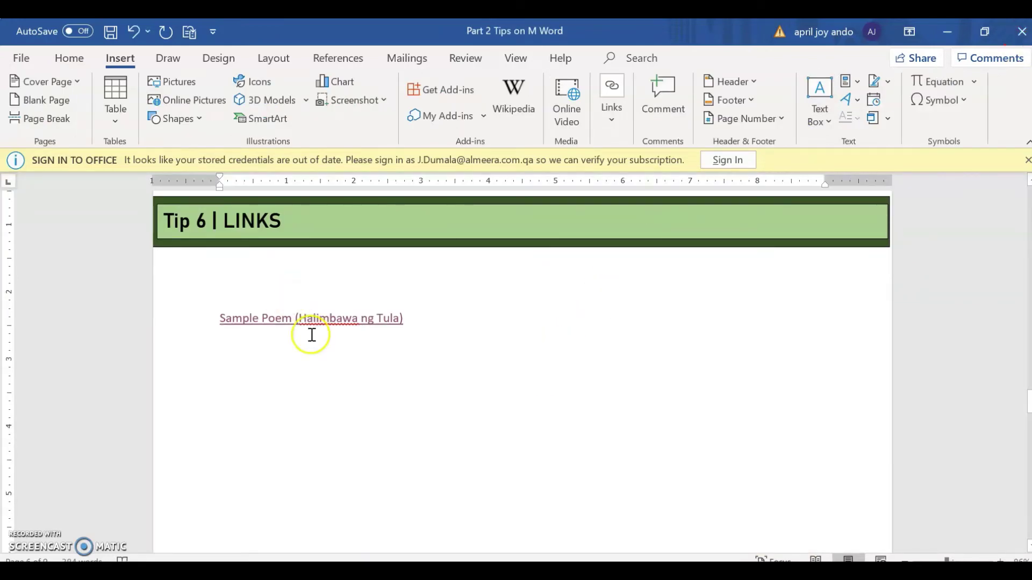
- Remove the hyperlink from the Sample Poem line
{"action": "left_click", "coordinate": [314, 318], "text": "ctrl"}
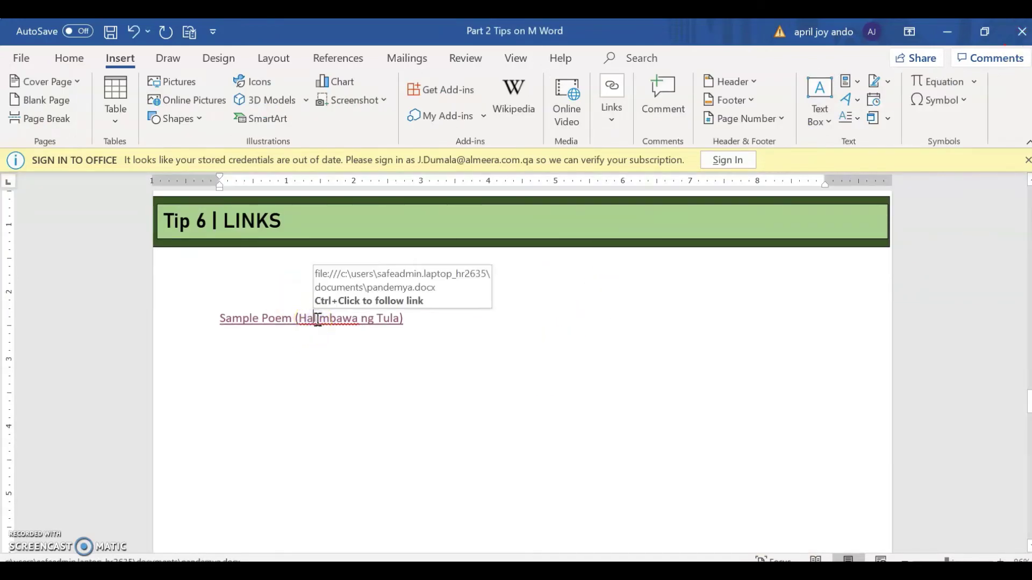
{"action": "right_click", "coordinate": [318, 320]}
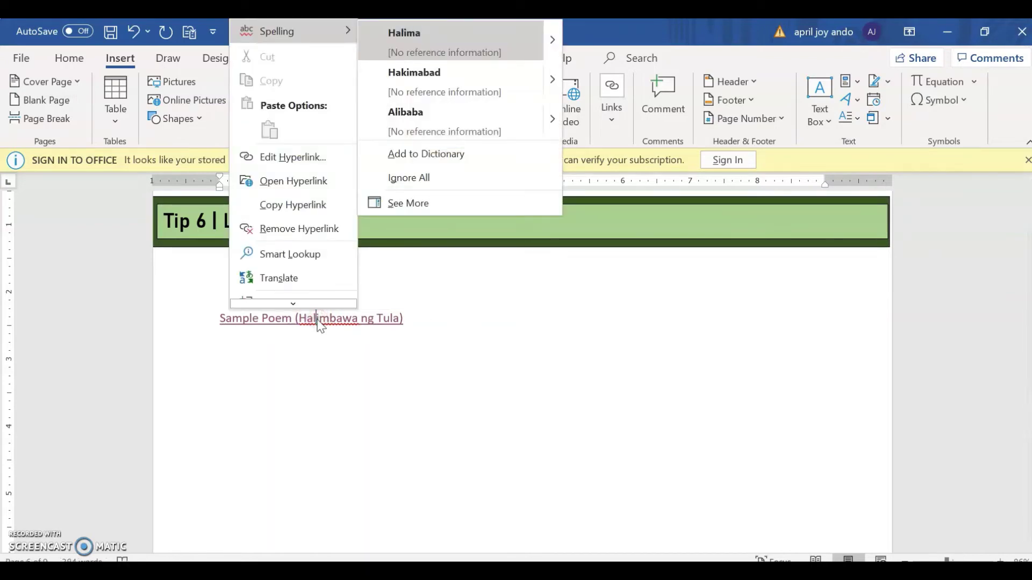
{"action": "left_click", "coordinate": [316, 230]}
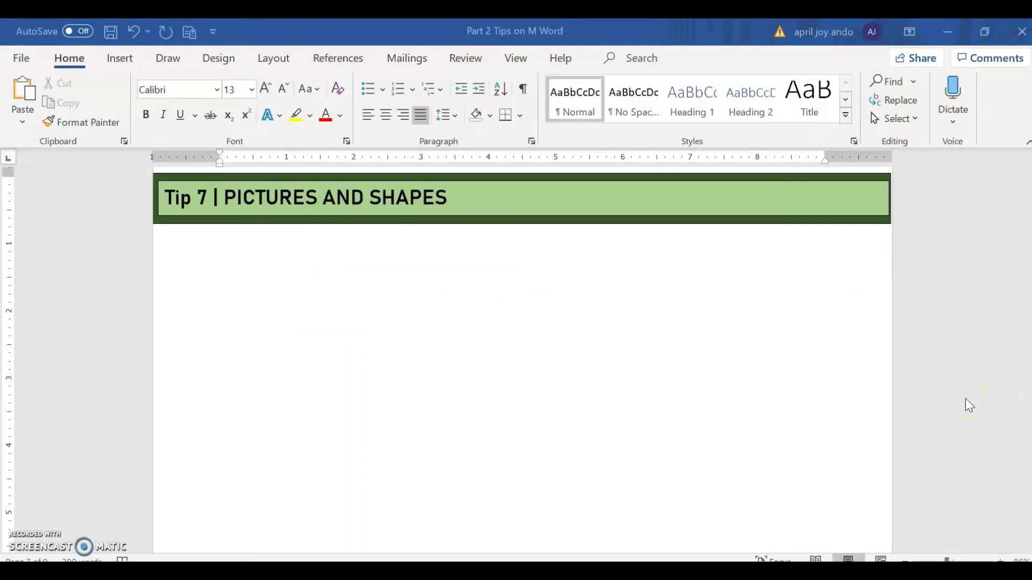
- Insert the Elephant-1920x1200-animal-wallpaper picture from Downloads below the Tip 7 heading
{"action": "left_click", "coordinate": [944, 381]}
{"action": "left_click", "coordinate": [119, 59]}
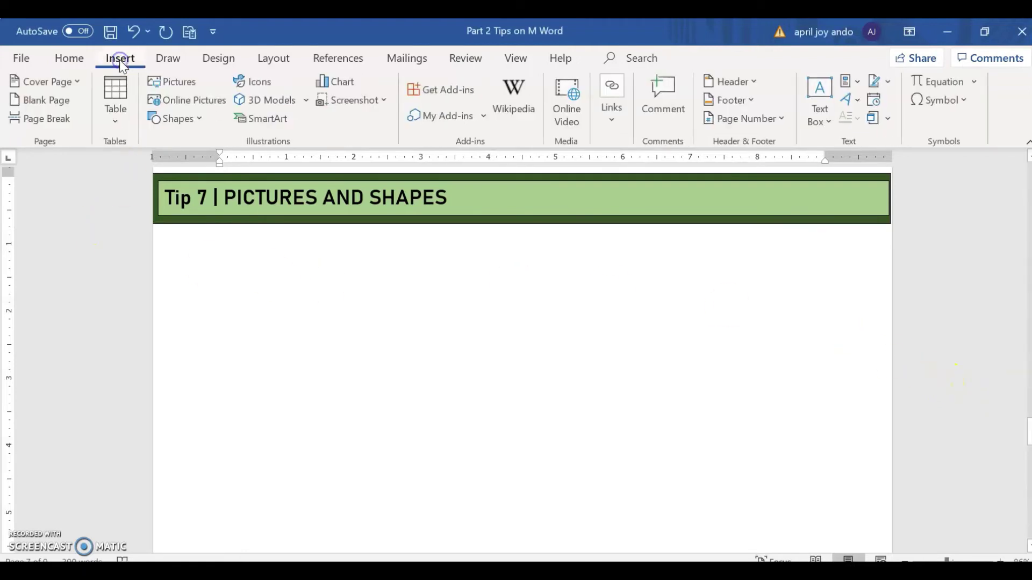
{"action": "left_click", "coordinate": [163, 83]}
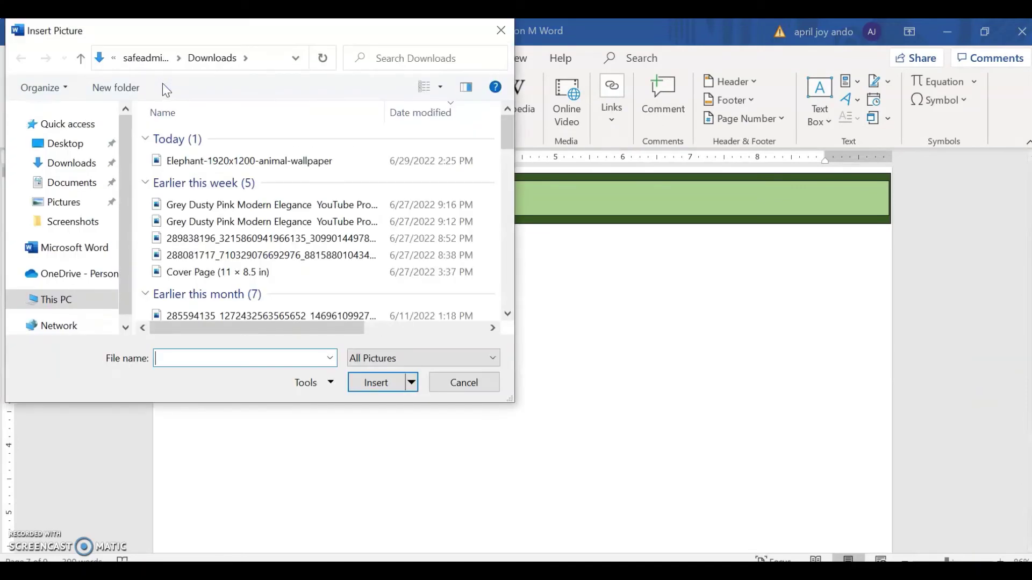
{"action": "left_click", "coordinate": [184, 160]}
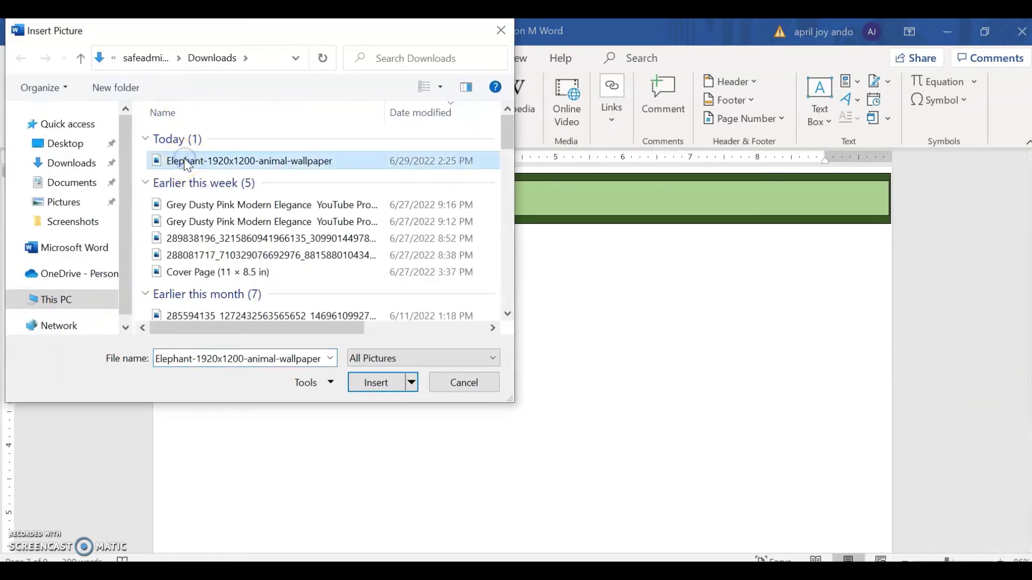
{"action": "left_click", "coordinate": [360, 390]}
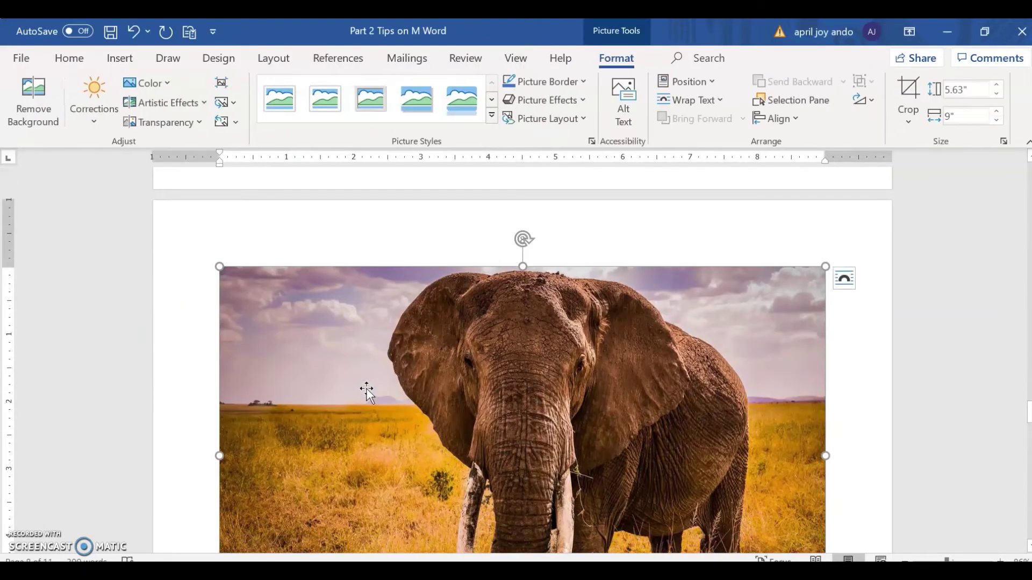
- Shrink the elephant picture to about 60% and crop both sides to roughly 5.05" by 5.32"
{"action": "scroll", "coordinate": [434, 382], "scroll_direction": "down", "scroll_amount": 3}
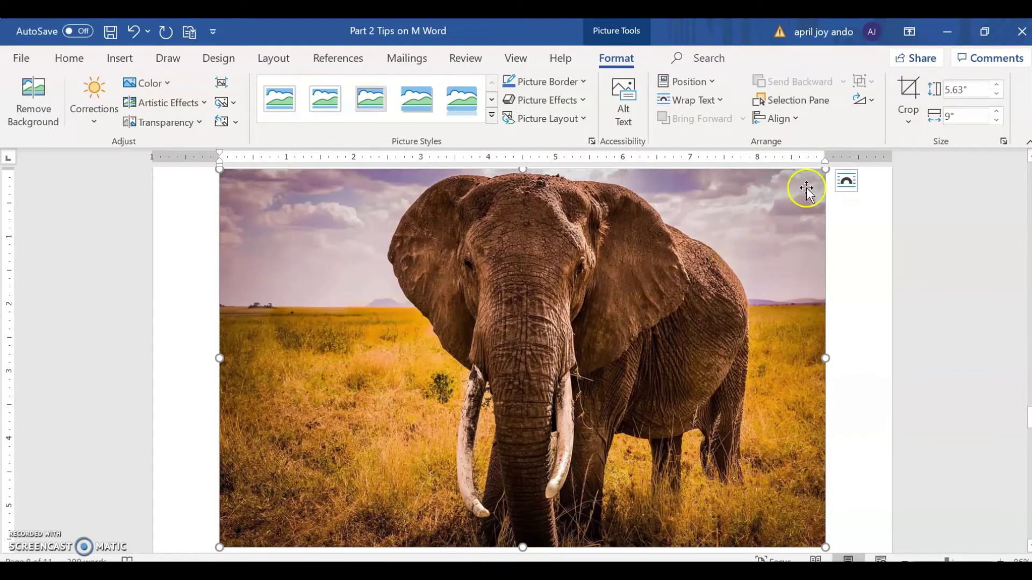
{"action": "left_click_drag", "start_coordinate": [826, 170], "coordinate": [765, 270]}
{"action": "left_click", "coordinate": [907, 96]}
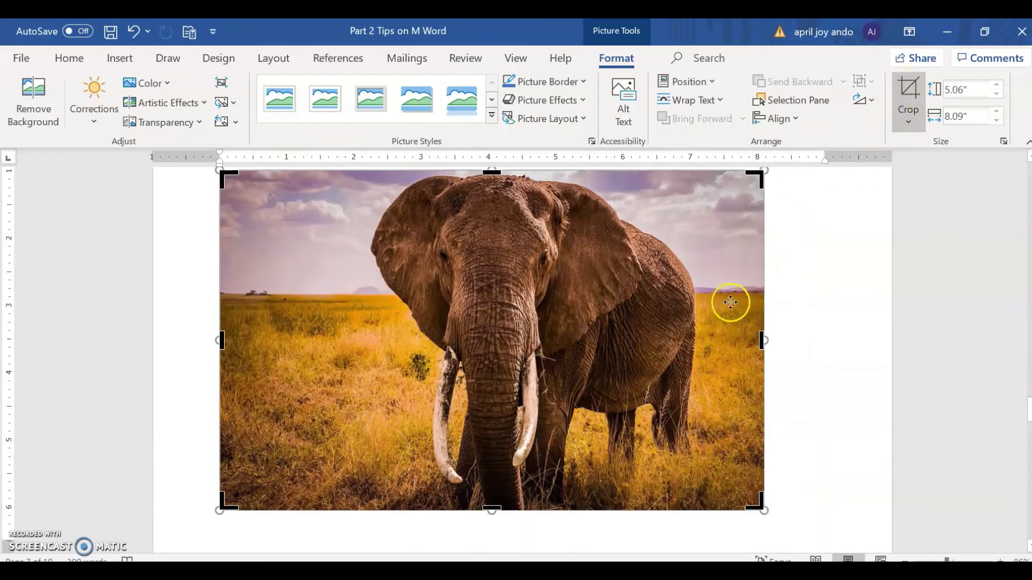
{"action": "left_click_drag", "start_coordinate": [759, 340], "coordinate": [715, 350]}
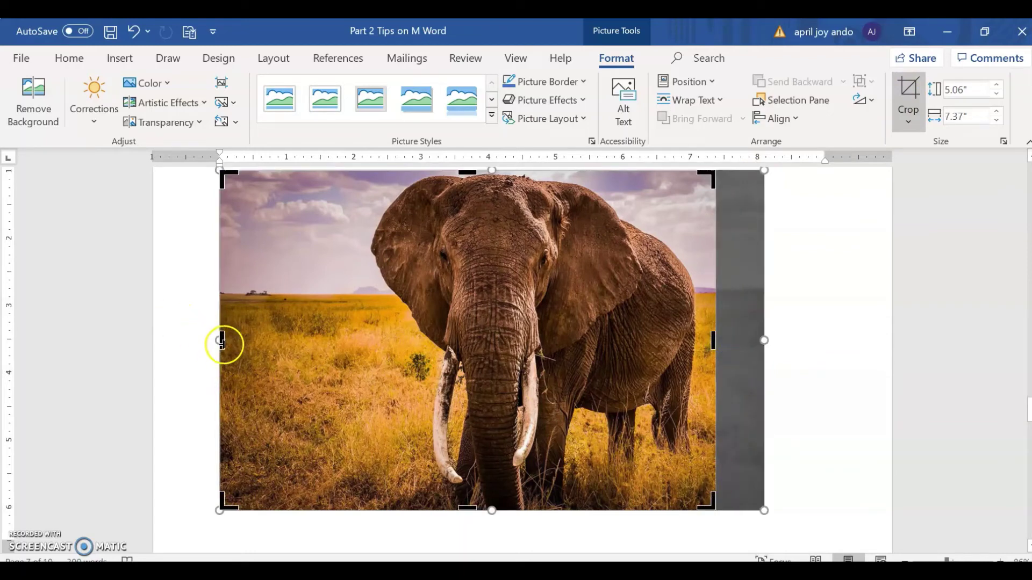
{"action": "left_click_drag", "start_coordinate": [222, 341], "coordinate": [358, 346]}
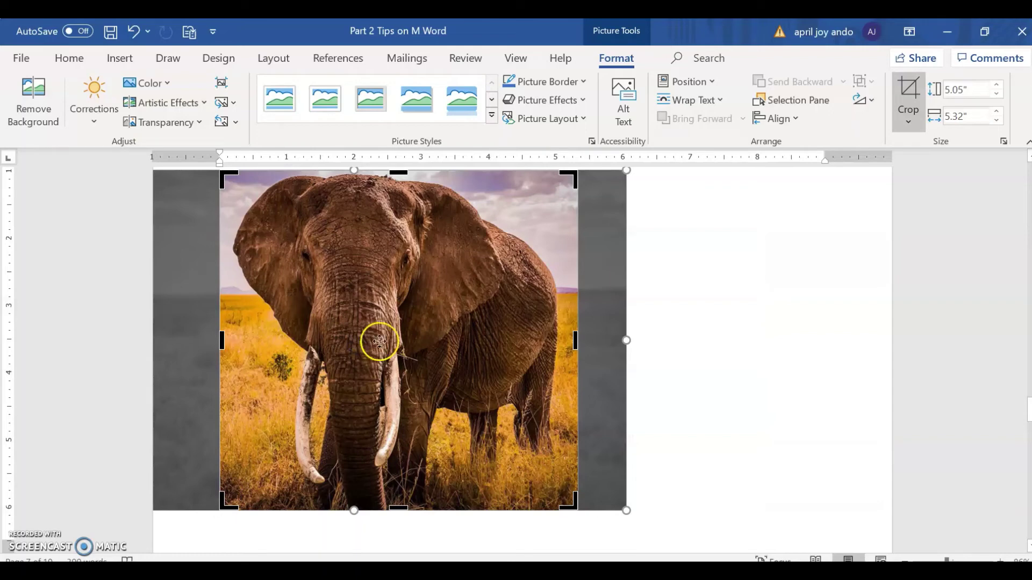
{"action": "left_click", "coordinate": [734, 351]}
{"action": "double_click", "coordinate": [480, 367]}
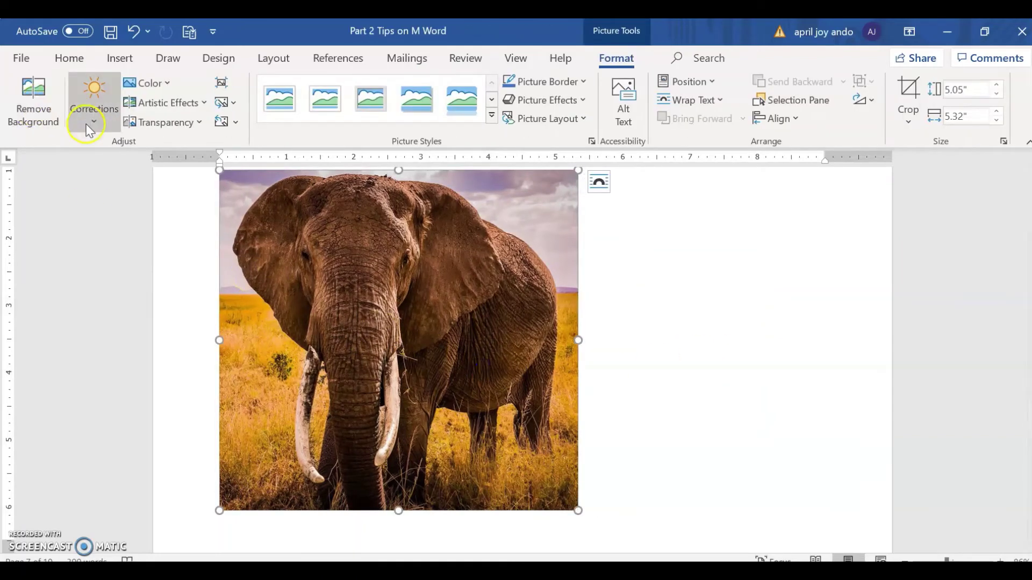
- Browse the Color, Artistic Effects, Transparency and Corrections options without changing the picture
{"action": "left_click", "coordinate": [146, 82]}
{"action": "left_click", "coordinate": [81, 207]}
{"action": "left_click", "coordinate": [189, 102]}
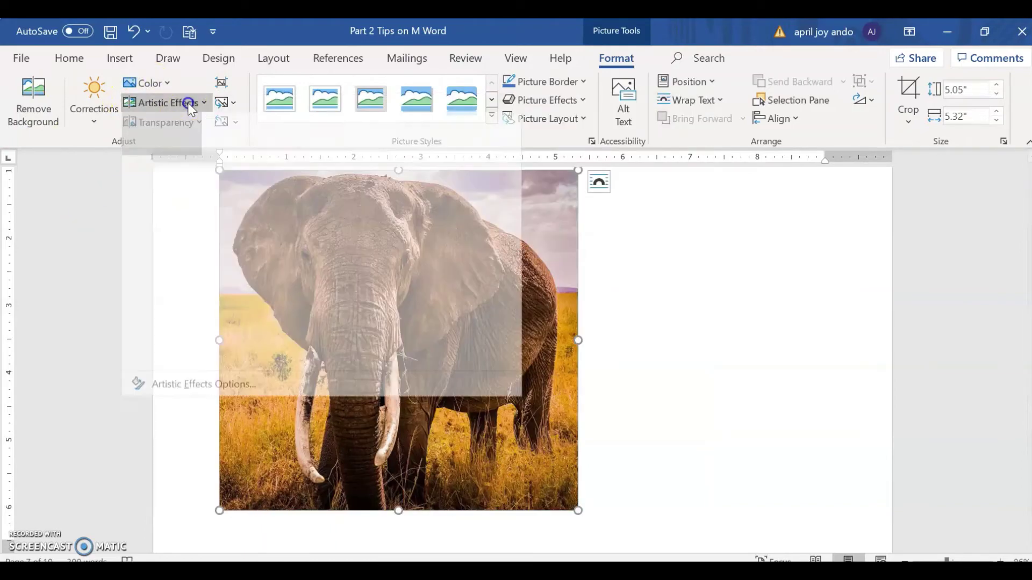
{"action": "left_click", "coordinate": [64, 237]}
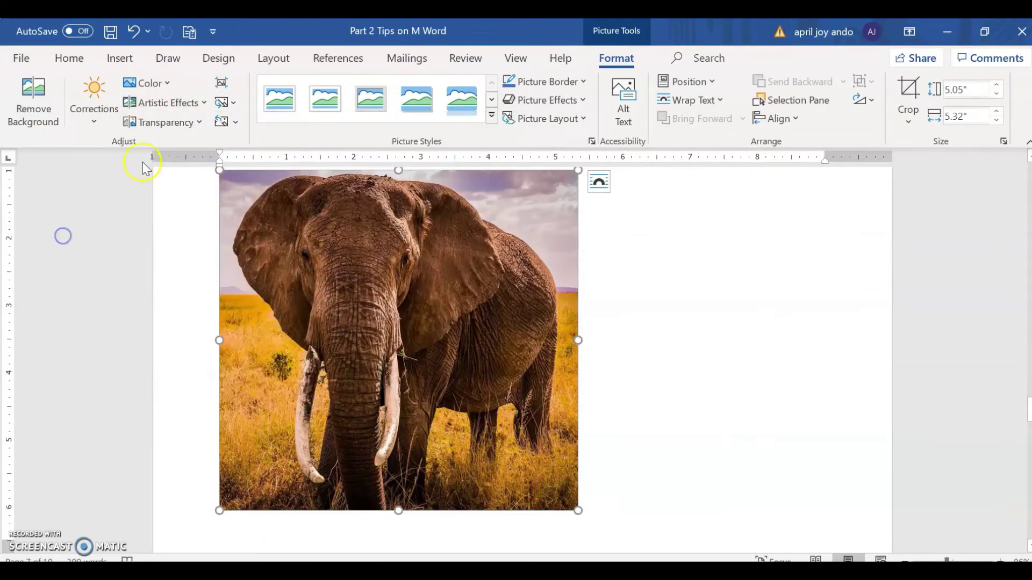
{"action": "left_click", "coordinate": [166, 121]}
{"action": "left_click", "coordinate": [81, 194]}
{"action": "left_click", "coordinate": [94, 99]}
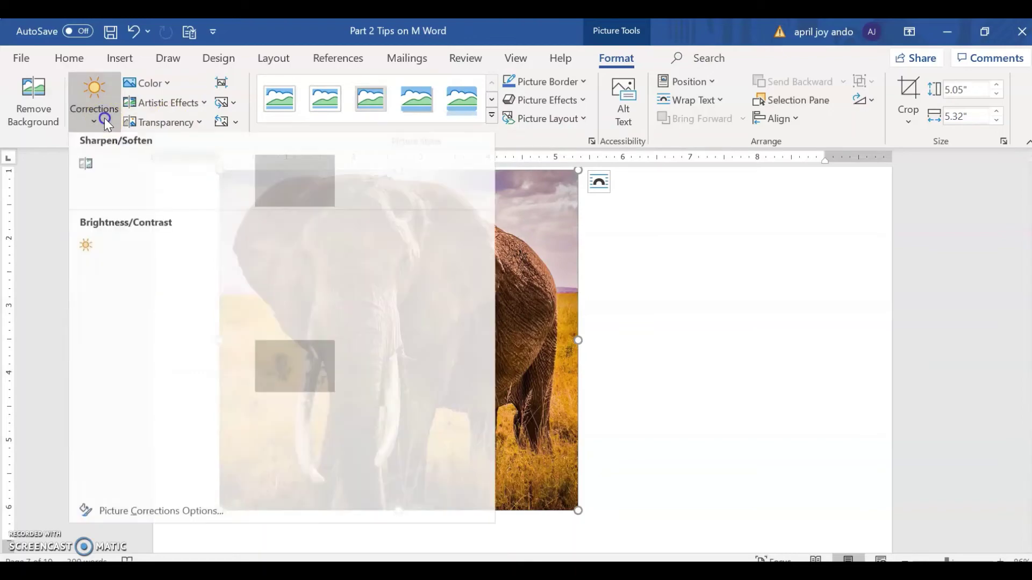
{"action": "left_click", "coordinate": [53, 226]}
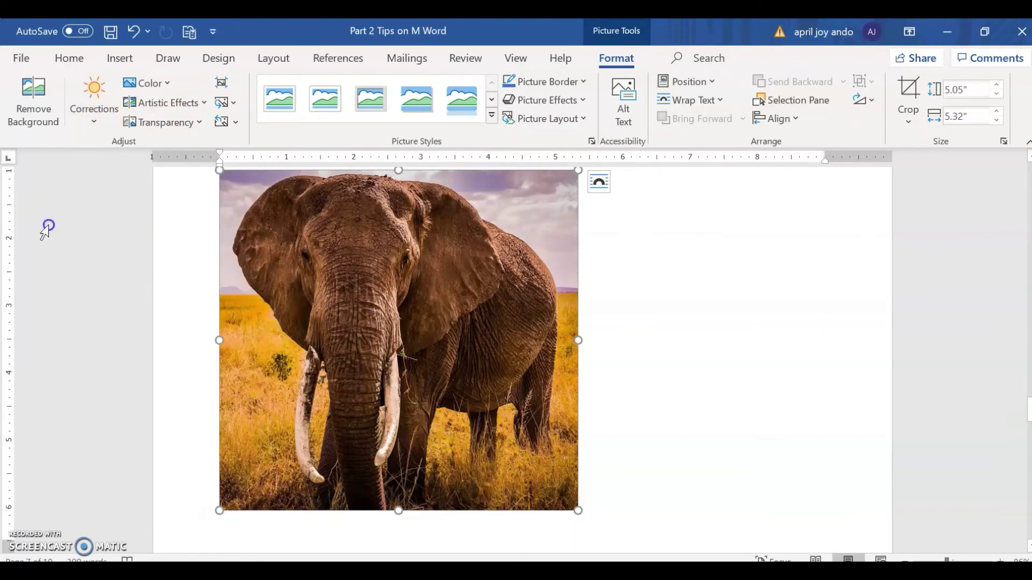
- Position the elephant picture at Top Center and start Remove Background
{"action": "left_click", "coordinate": [705, 82]}
{"action": "left_click", "coordinate": [724, 263]}
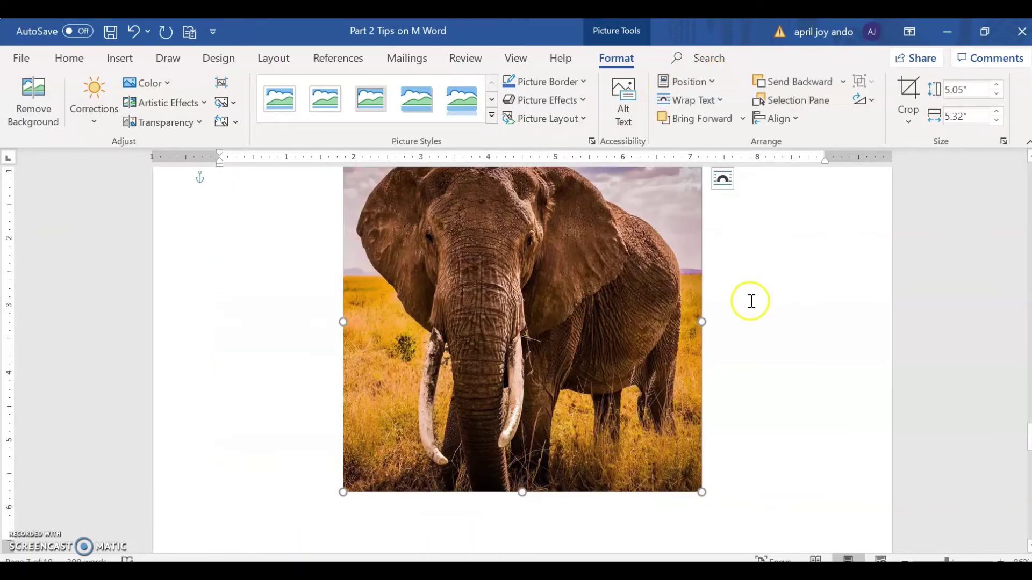
{"action": "scroll", "coordinate": [751, 301], "scroll_direction": "up", "scroll_amount": 1}
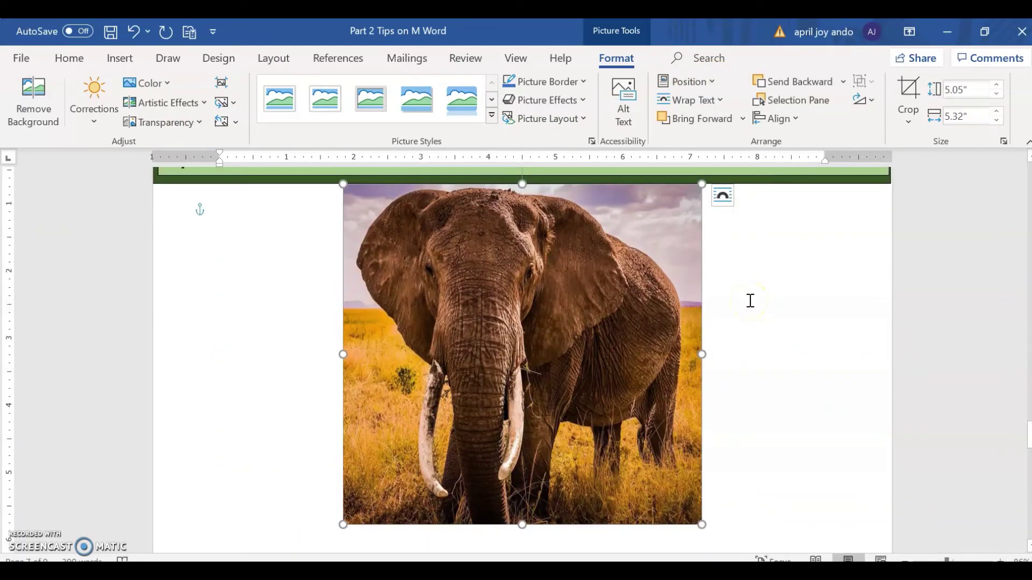
{"action": "left_click", "coordinate": [26, 100]}
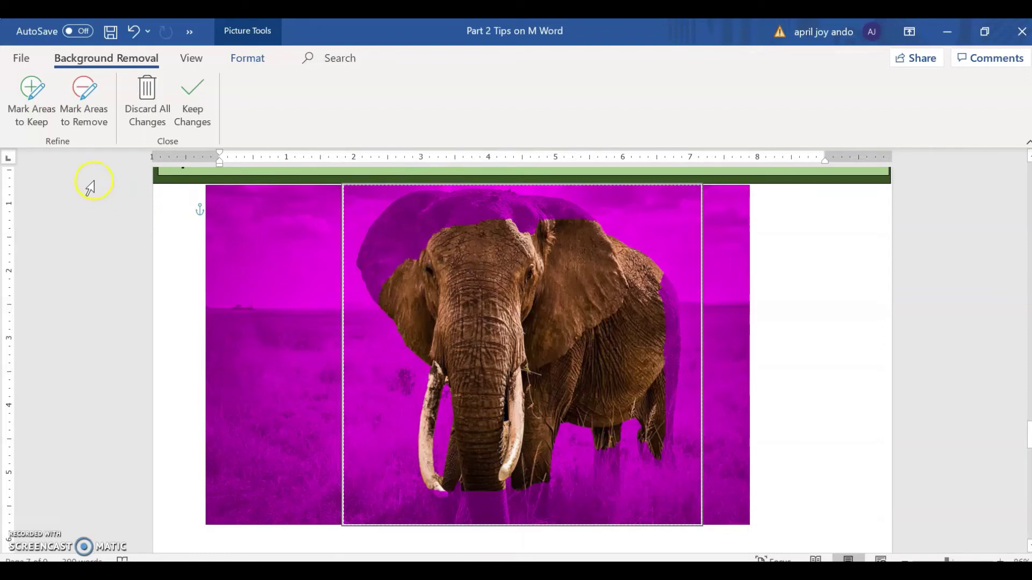
- Mark the elephant's head, ears, tusks, legs and under-trunk area to keep, then apply the removal
{"action": "left_click", "coordinate": [21, 106]}
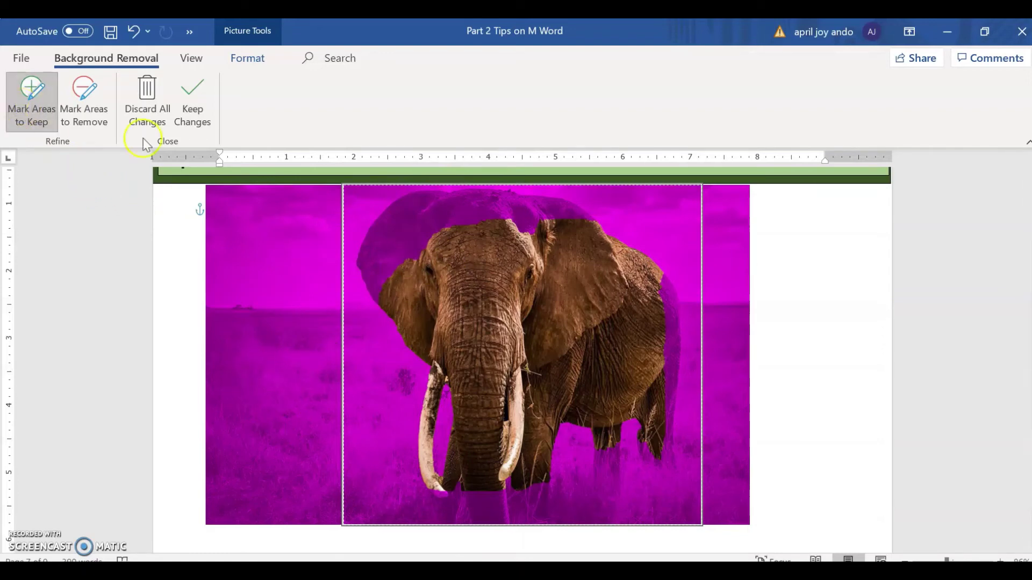
{"action": "mouse_move", "coordinate": [382, 301]}
{"action": "left_mouse_down"}
{"action": "mouse_move", "coordinate": [373, 253]}
{"action": "mouse_move", "coordinate": [426, 207]}
{"action": "mouse_move", "coordinate": [535, 213]}
{"action": "mouse_move", "coordinate": [562, 232]}
{"action": "left_mouse_up"}
{"action": "left_click_drag", "start_coordinate": [367, 281], "coordinate": [368, 246]}
{"action": "left_click_drag", "start_coordinate": [416, 195], "coordinate": [503, 191]}
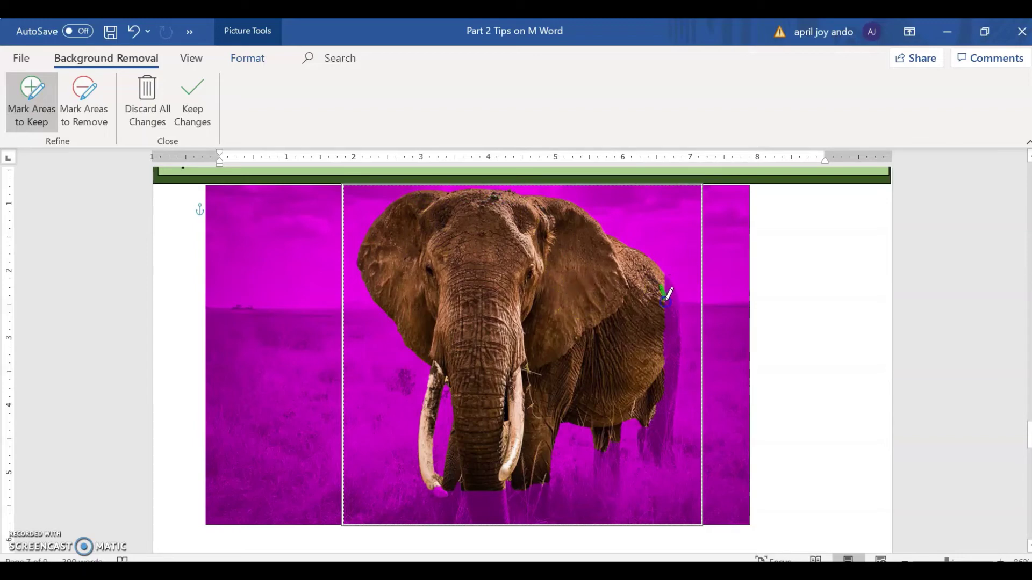
{"action": "left_click_drag", "start_coordinate": [661, 284], "coordinate": [676, 378]}
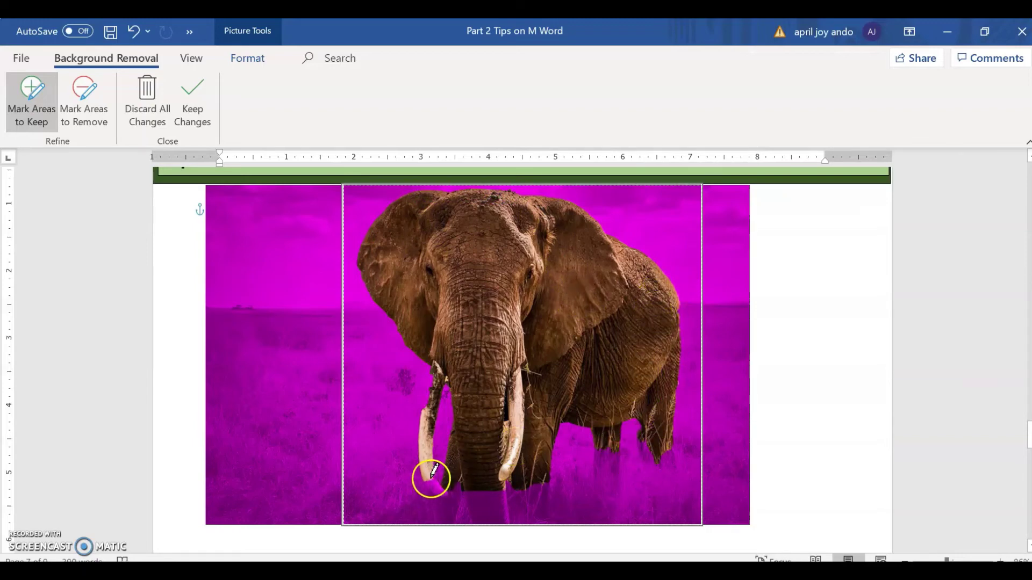
{"action": "left_click_drag", "start_coordinate": [428, 476], "coordinate": [443, 495]}
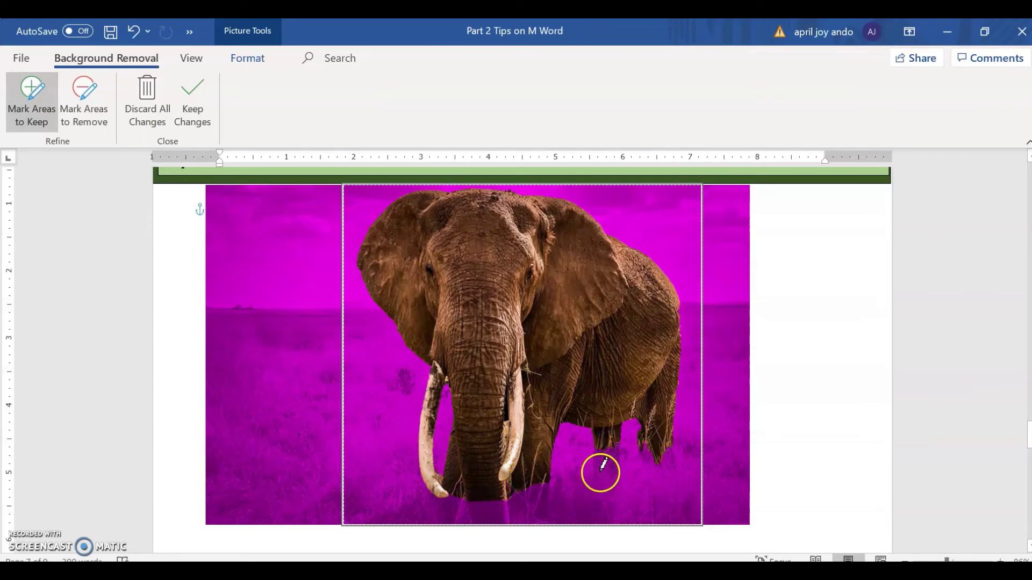
{"action": "mouse_move", "coordinate": [601, 476]}
{"action": "left_mouse_down"}
{"action": "mouse_move", "coordinate": [618, 442]}
{"action": "mouse_move", "coordinate": [602, 426]}
{"action": "mouse_move", "coordinate": [601, 437]}
{"action": "mouse_move", "coordinate": [638, 444]}
{"action": "mouse_move", "coordinate": [654, 430]}
{"action": "mouse_move", "coordinate": [650, 456]}
{"action": "mouse_move", "coordinate": [601, 460]}
{"action": "left_mouse_up"}
{"action": "left_click", "coordinate": [667, 442]}
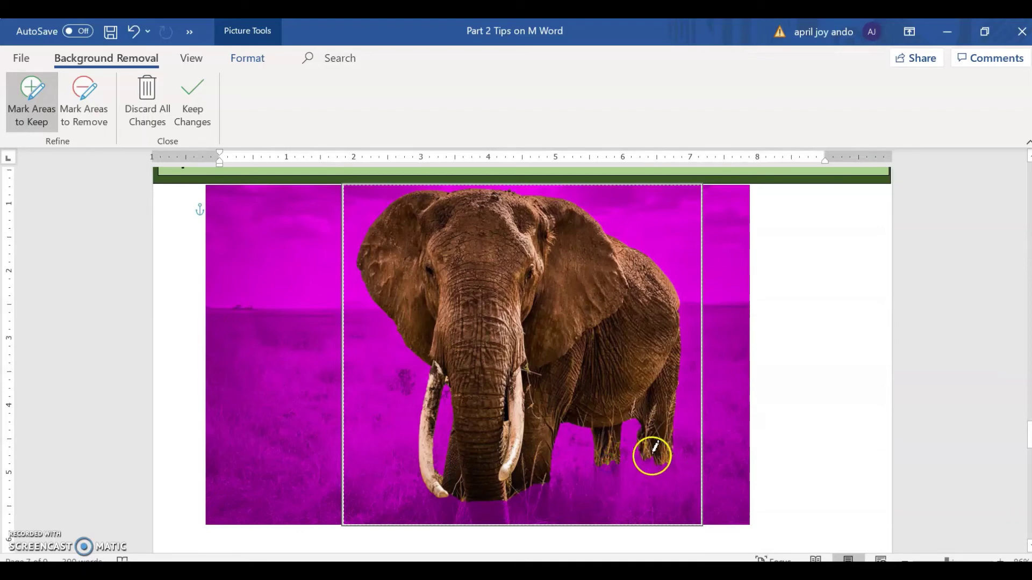
{"action": "left_click_drag", "start_coordinate": [509, 495], "coordinate": [536, 490]}
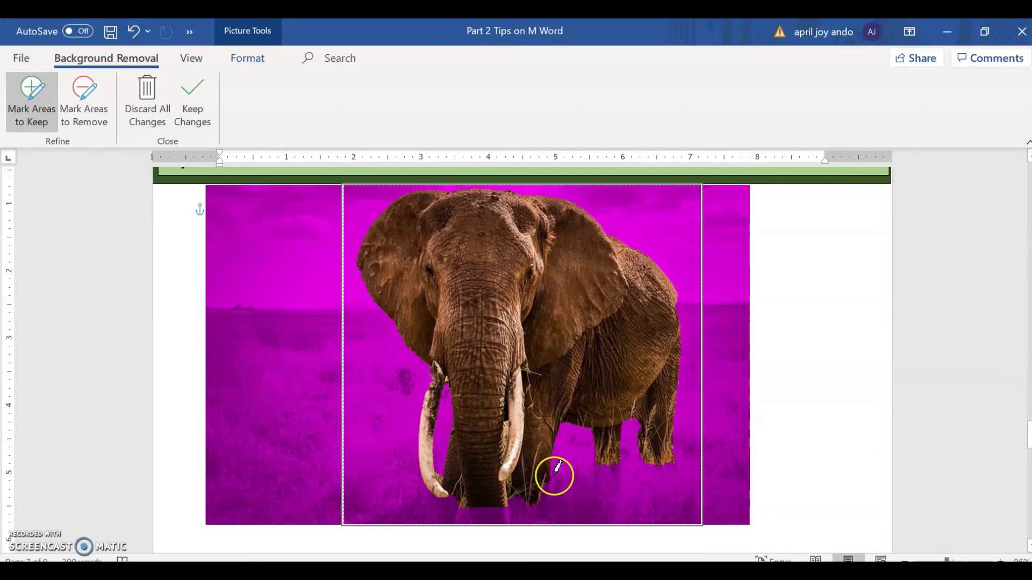
{"action": "left_click_drag", "start_coordinate": [475, 495], "coordinate": [457, 492]}
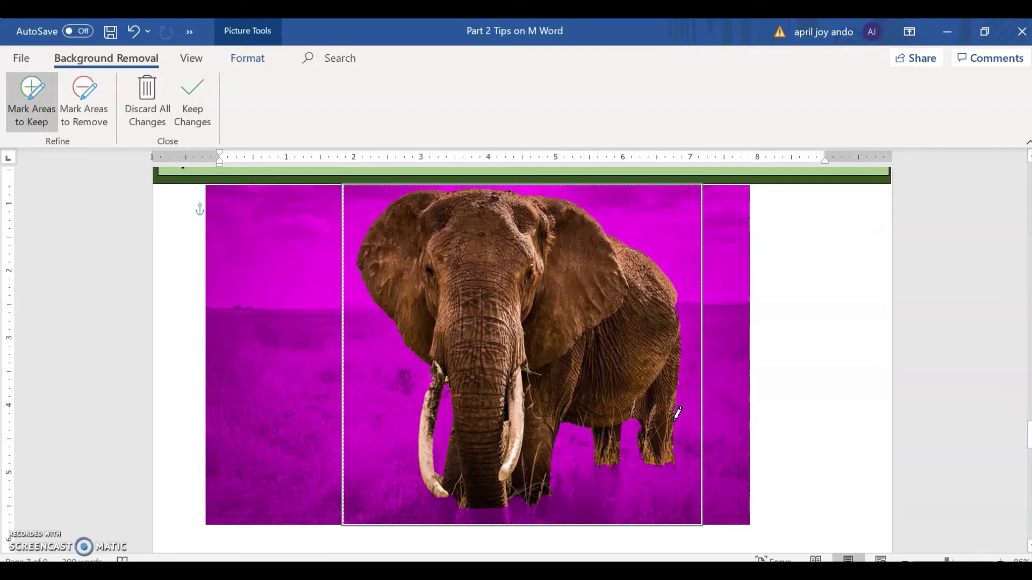
{"action": "left_click", "coordinate": [181, 112]}
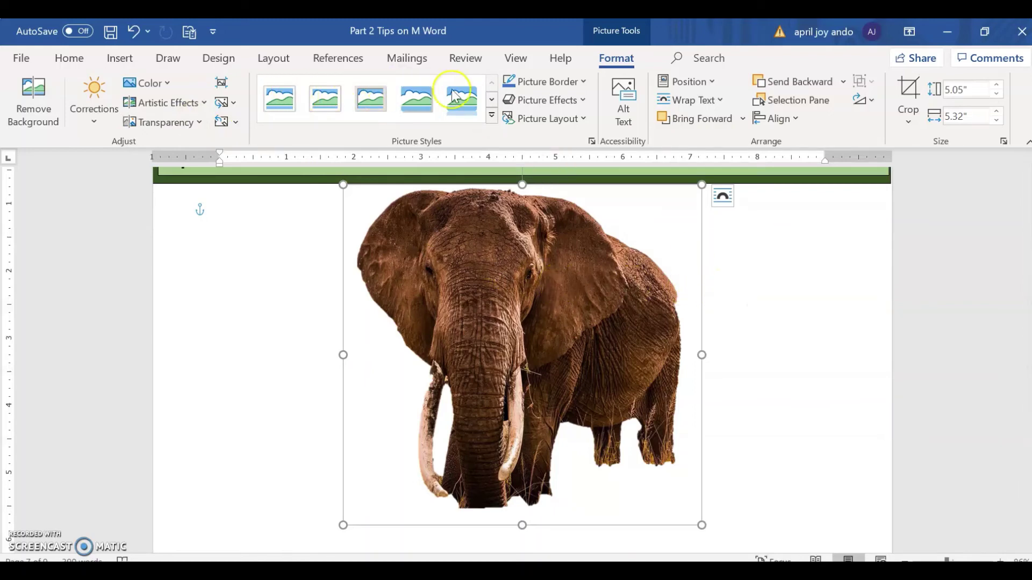
- Scroll the Picture Styles gallery forward and back without applying a style
{"action": "left_click", "coordinate": [491, 99]}
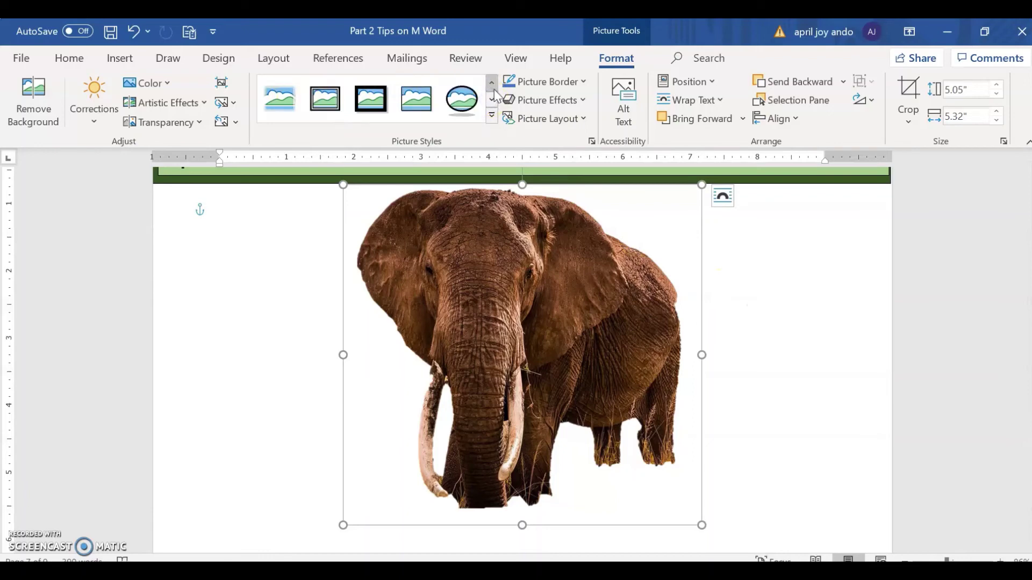
{"action": "left_click", "coordinate": [494, 84]}
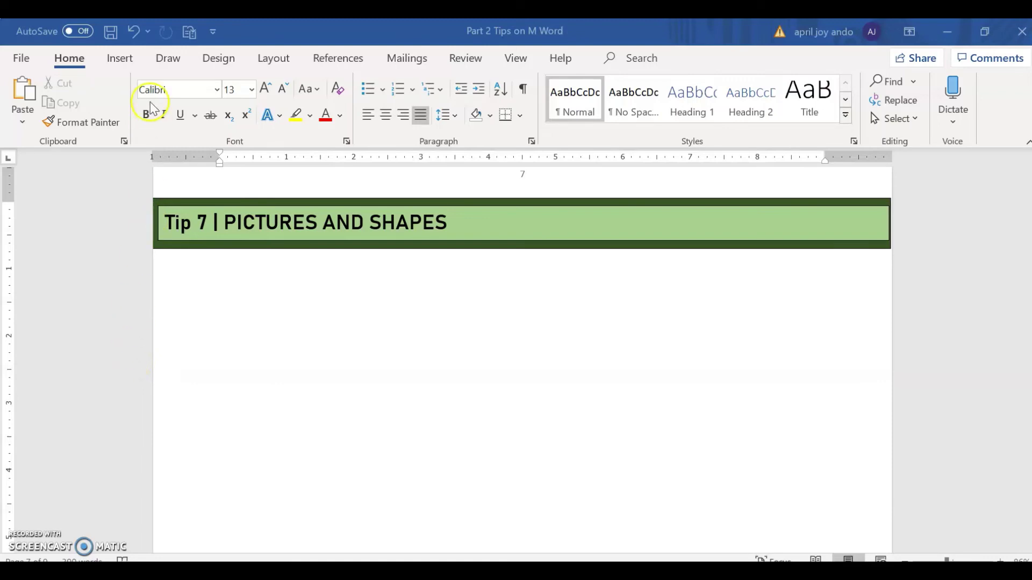
- Draw a heart shape below the Tip 7 heading and fill it red
{"action": "left_click", "coordinate": [120, 58]}
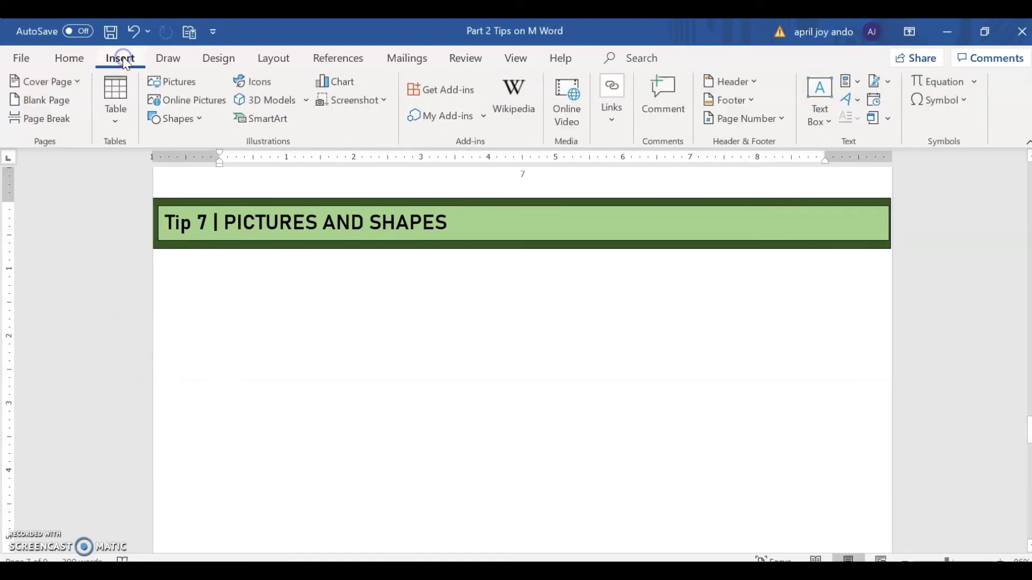
{"action": "left_click", "coordinate": [183, 119]}
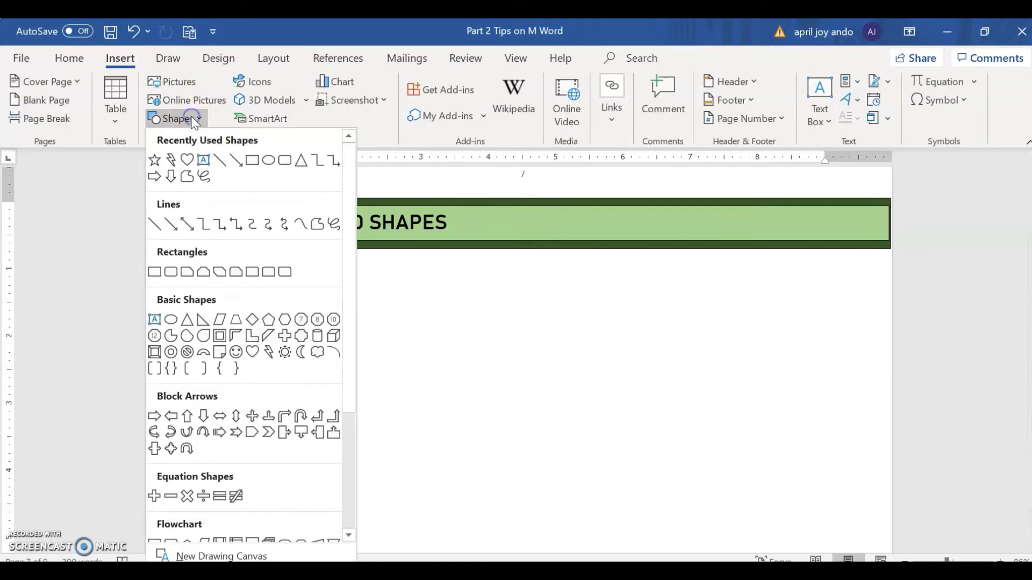
{"action": "left_click", "coordinate": [187, 160]}
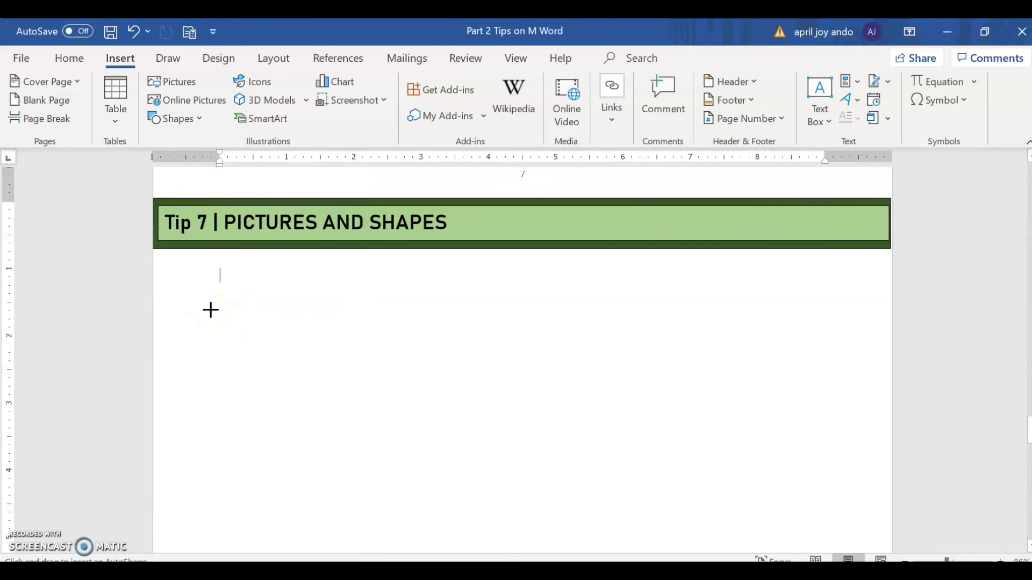
{"action": "left_click_drag", "start_coordinate": [211, 310], "coordinate": [333, 401]}
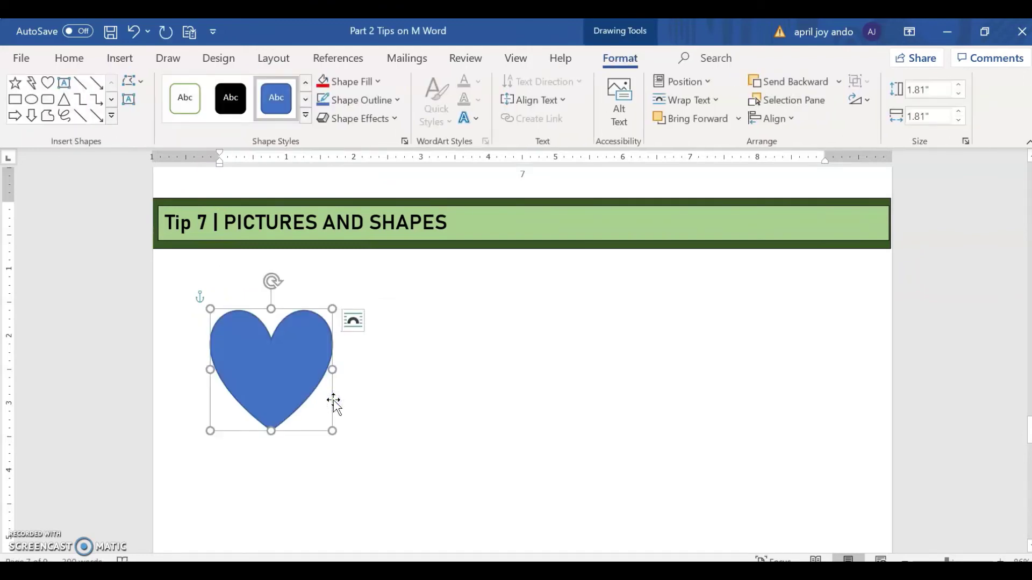
{"action": "left_click", "coordinate": [330, 397]}
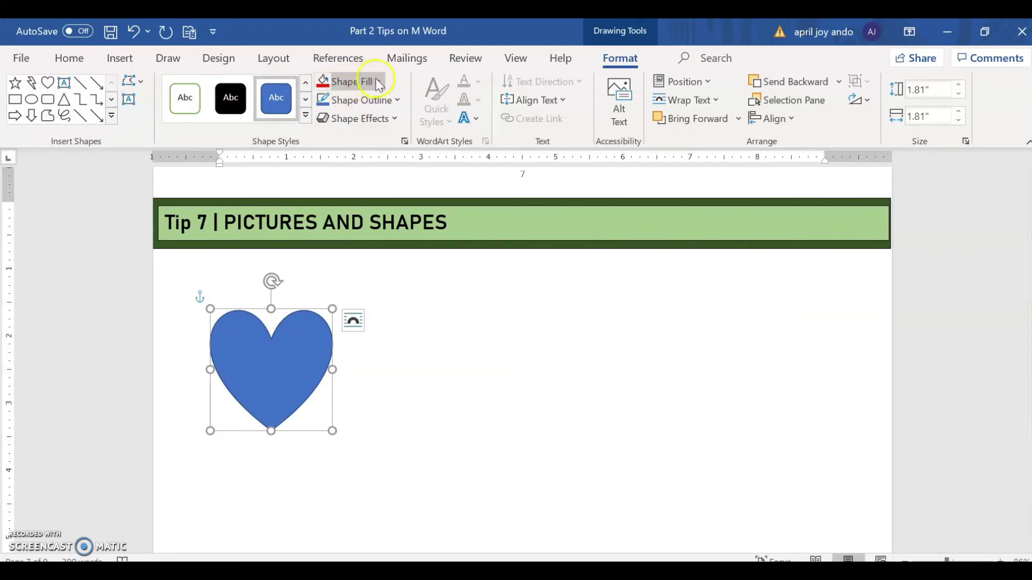
{"action": "left_click", "coordinate": [322, 83]}
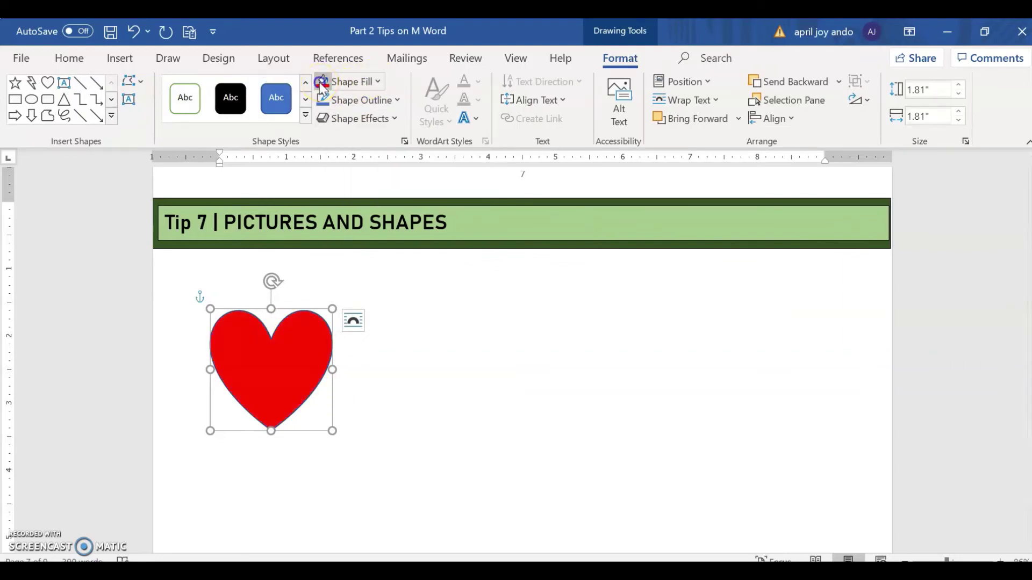
- Give the heart a Half Reflection, 4 pt offset effect
{"action": "left_click", "coordinate": [396, 120]}
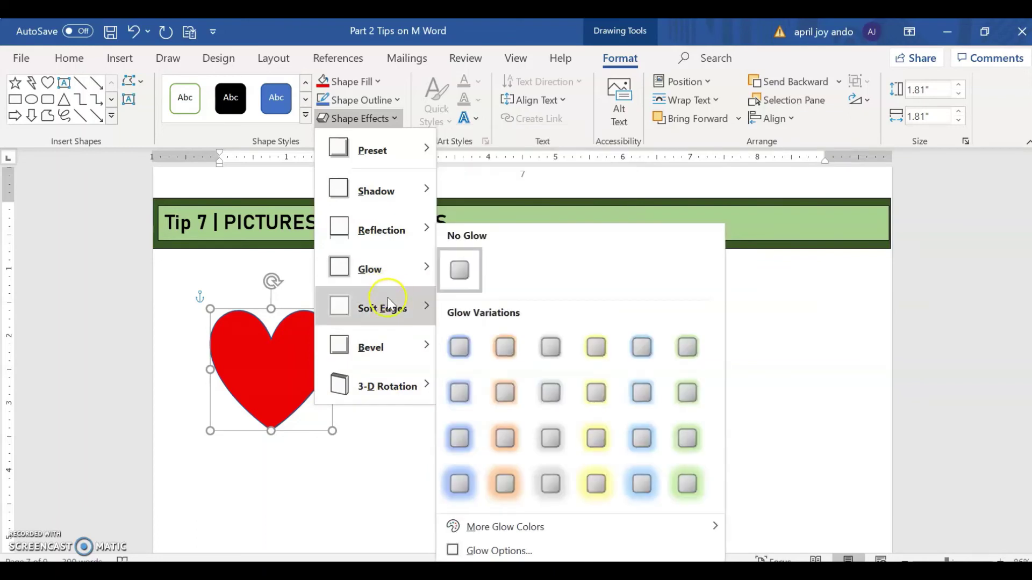
{"action": "mouse_move", "coordinate": [404, 231]}
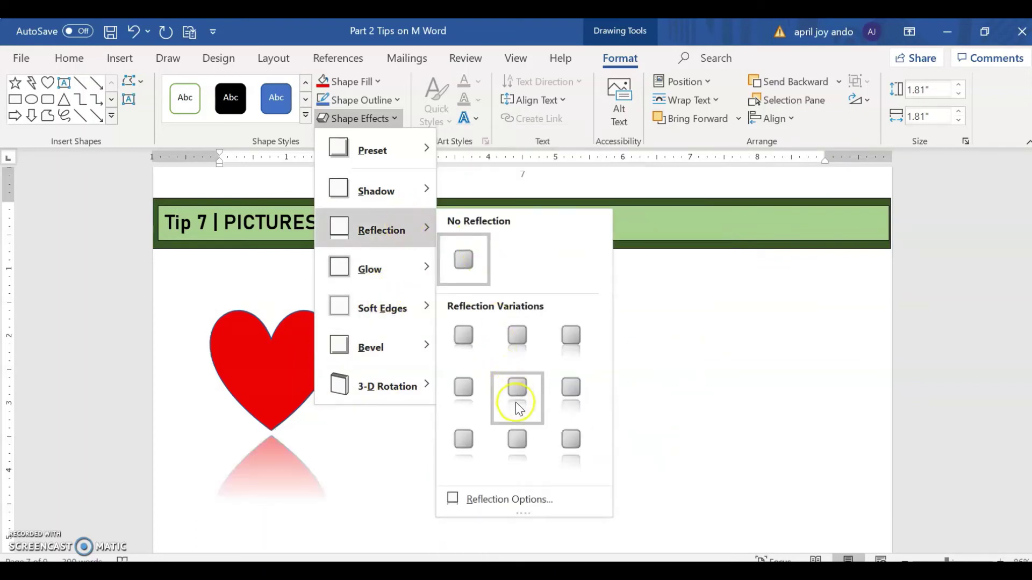
{"action": "left_click", "coordinate": [517, 445]}
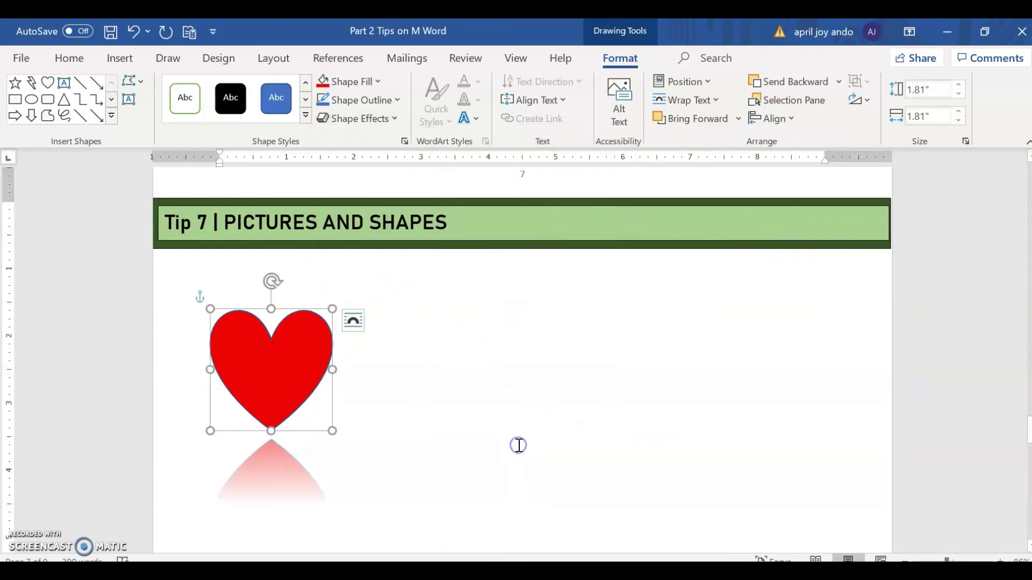
{"action": "left_click", "coordinate": [459, 418]}
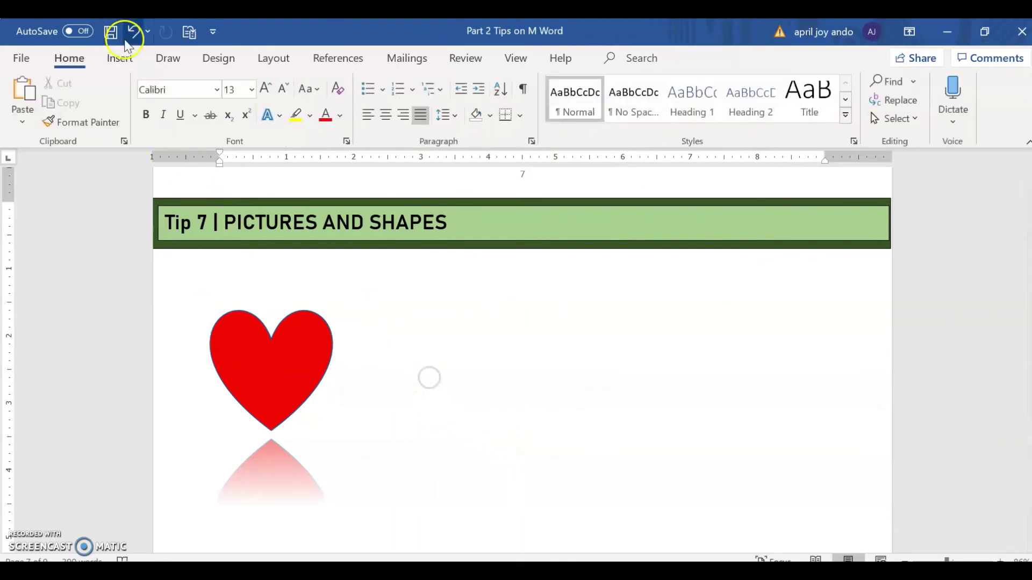
- Draw a star to the right of the heart and fill it light blue
{"action": "left_click", "coordinate": [119, 57]}
{"action": "left_click", "coordinate": [181, 117]}
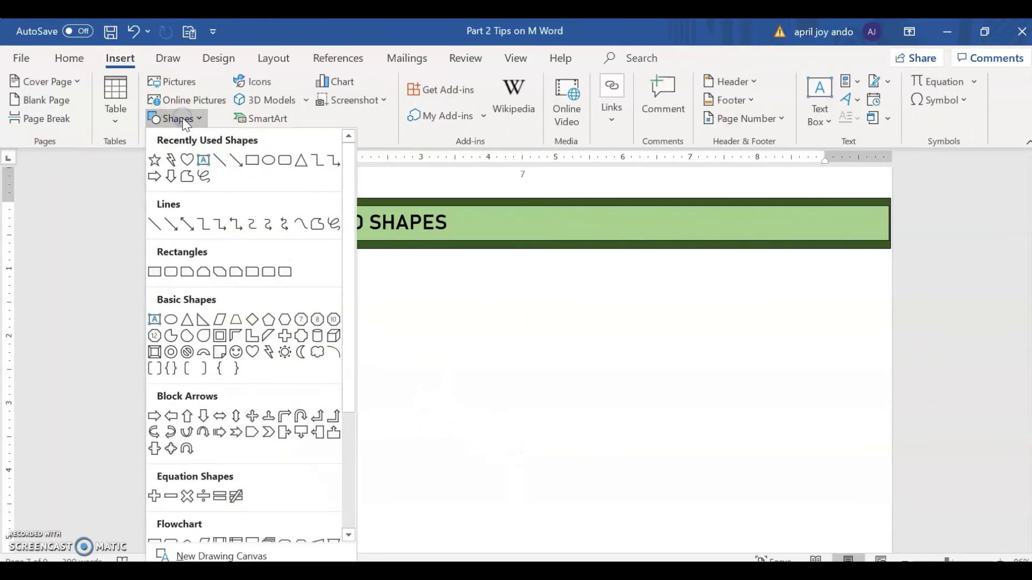
{"action": "left_click", "coordinate": [155, 160]}
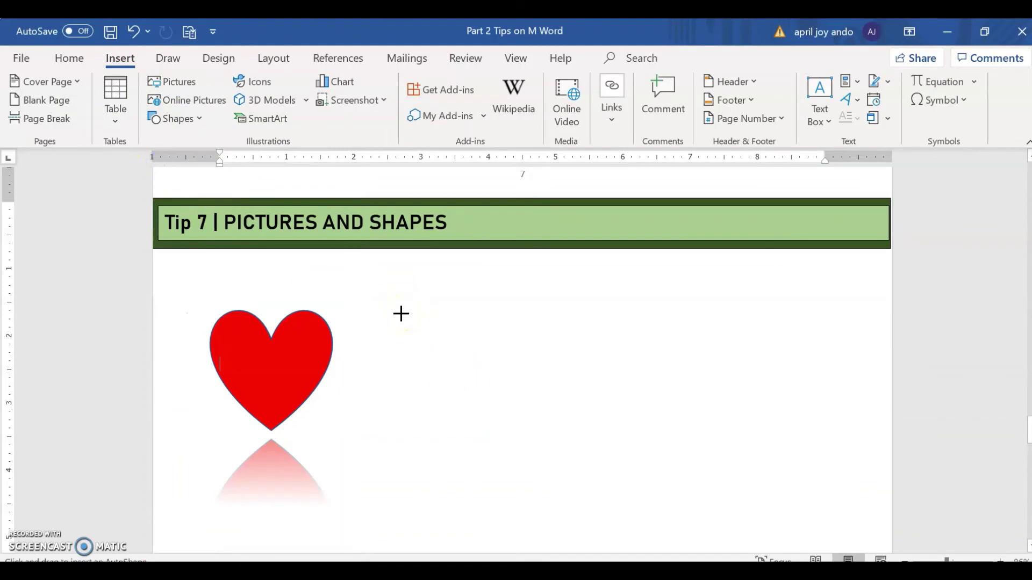
{"action": "left_click_drag", "start_coordinate": [403, 308], "coordinate": [551, 422]}
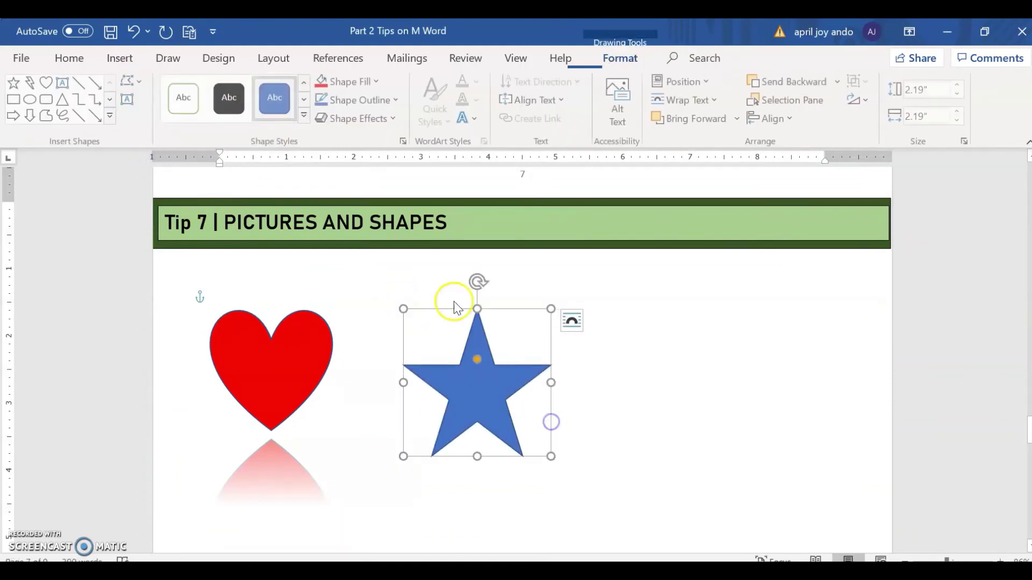
{"action": "left_click", "coordinate": [379, 84]}
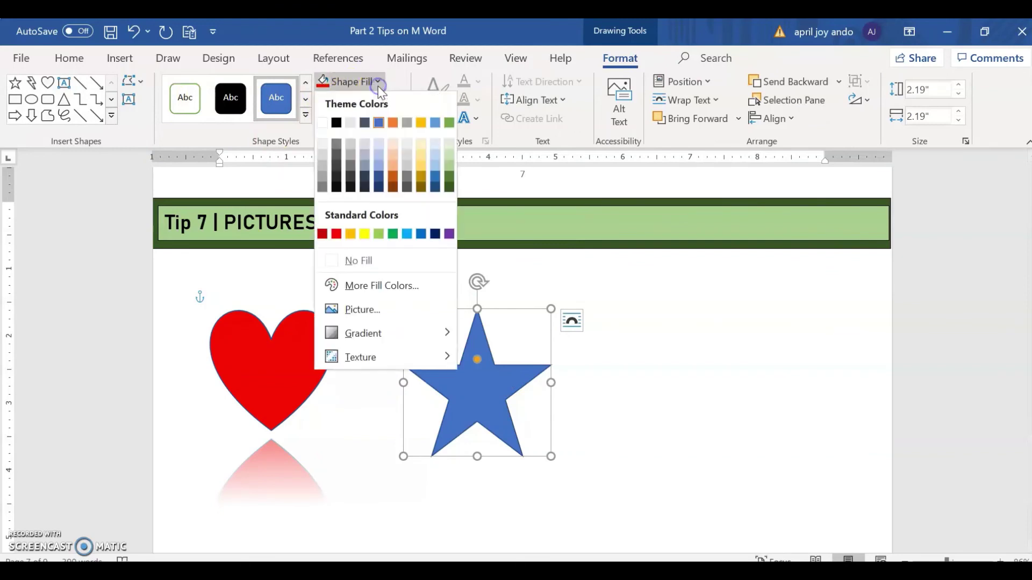
{"action": "left_click", "coordinate": [408, 233]}
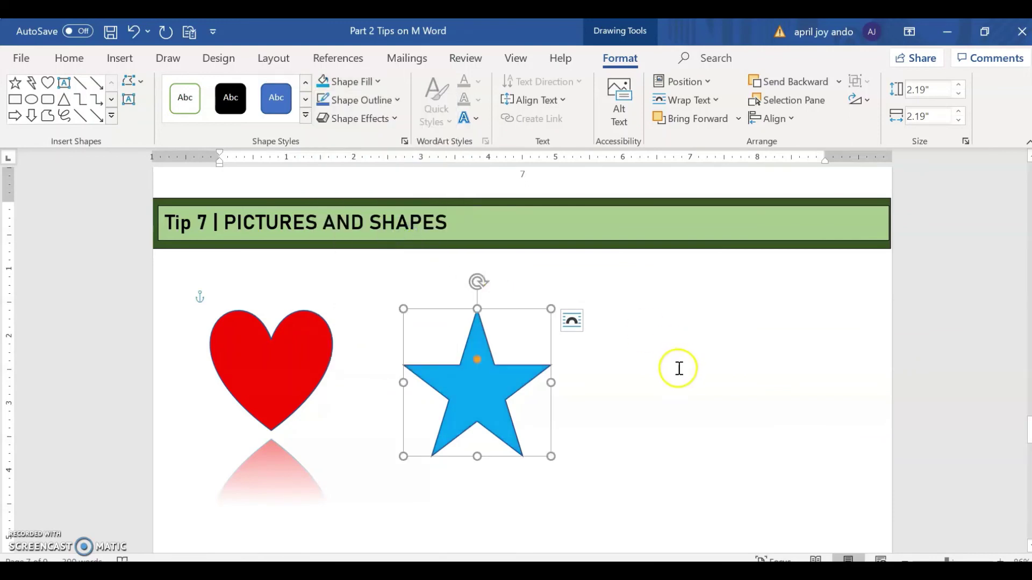
- Apply the Half Reflection, 4 pt offset effect to the star
{"action": "left_click", "coordinate": [358, 118]}
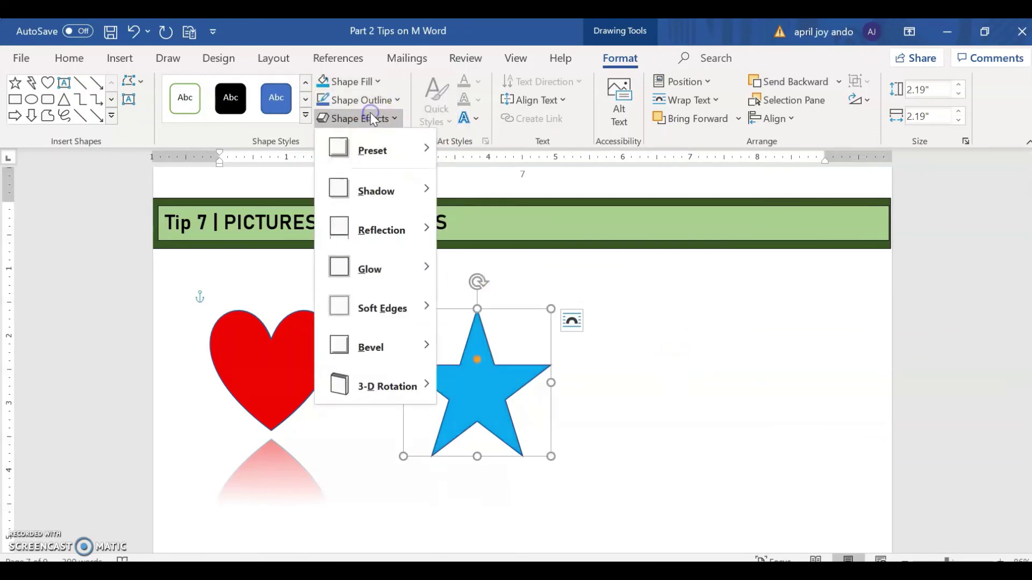
{"action": "mouse_move", "coordinate": [415, 227]}
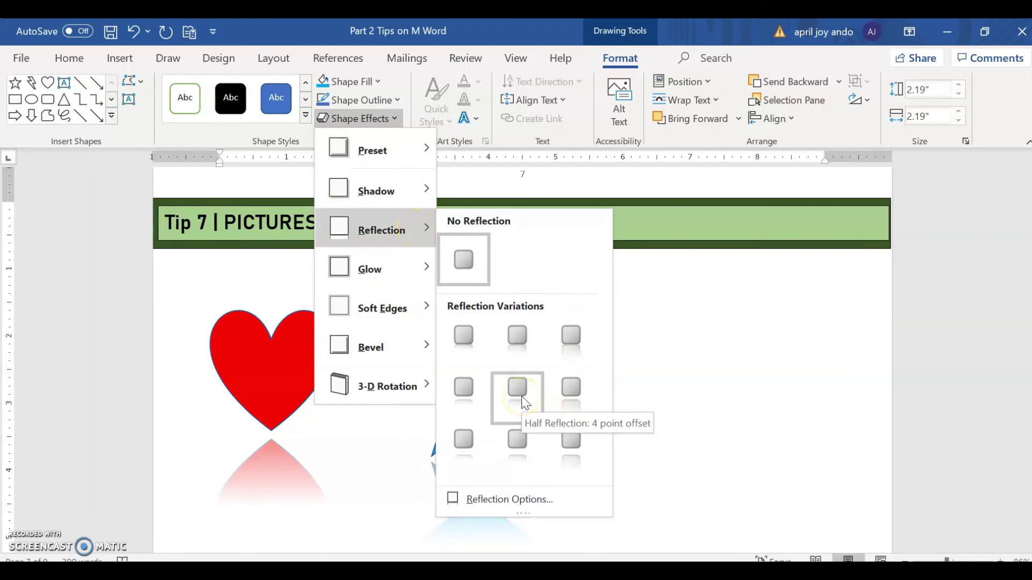
{"action": "left_click", "coordinate": [517, 451]}
{"action": "left_click", "coordinate": [689, 400]}
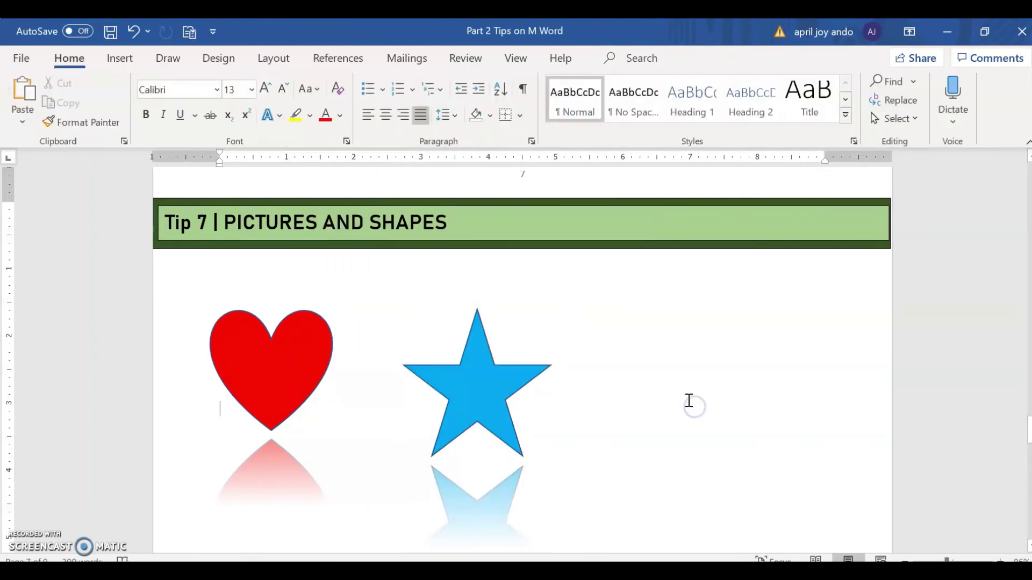
{"action": "scroll", "coordinate": [689, 400], "scroll_direction": "down", "scroll_amount": 1}
- Draw an oval circle to the right of the star and fill it yellow
{"action": "left_click", "coordinate": [119, 57]}
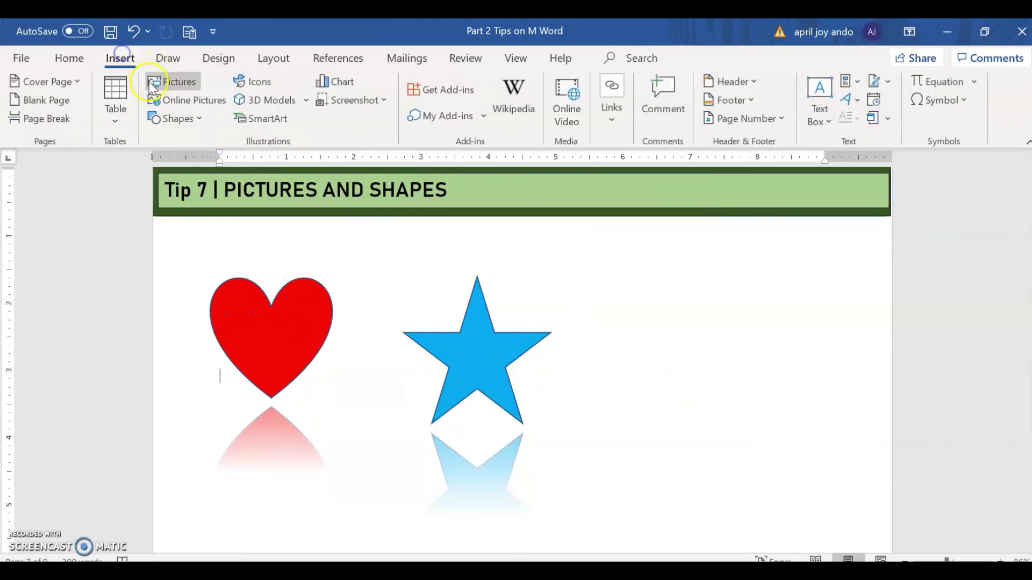
{"action": "left_click", "coordinate": [189, 125]}
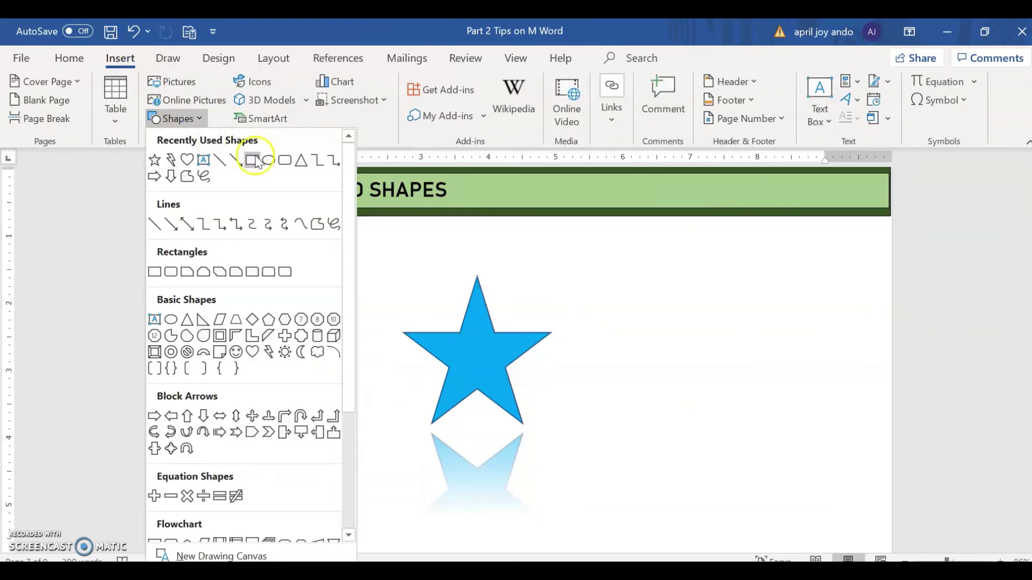
{"action": "left_click", "coordinate": [267, 161]}
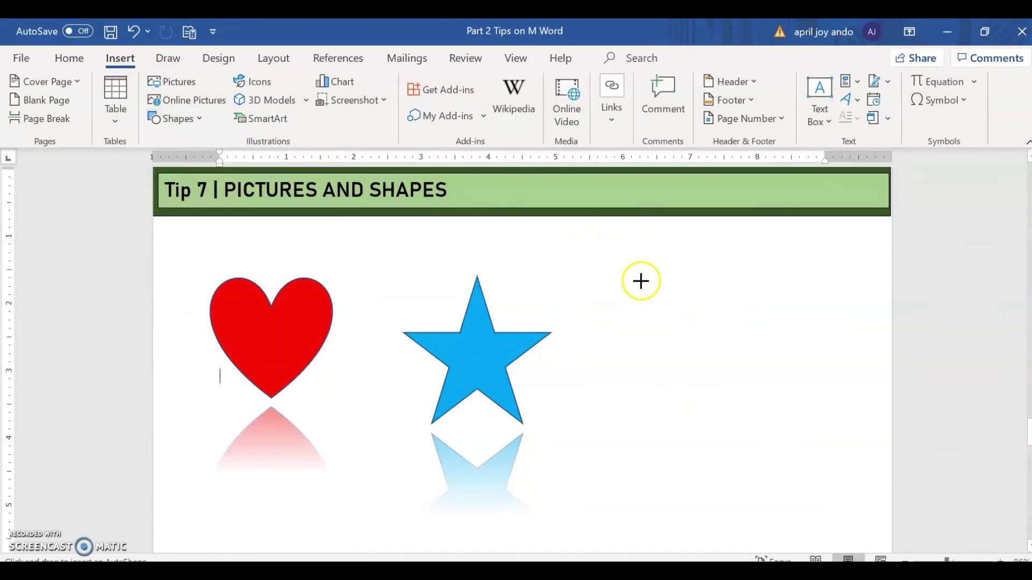
{"action": "left_click_drag", "start_coordinate": [632, 271], "coordinate": [752, 391]}
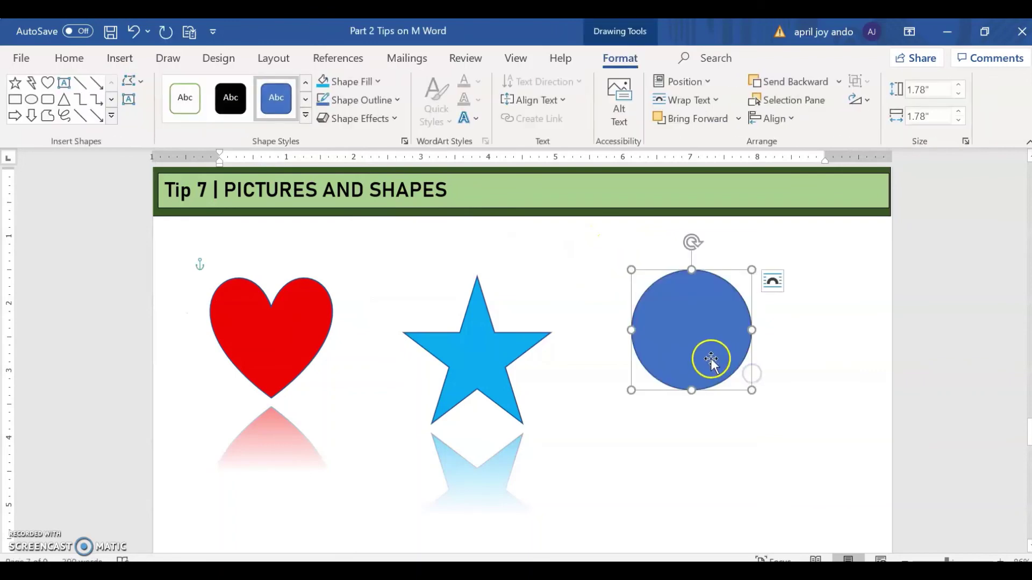
{"action": "left_click", "coordinate": [369, 82]}
{"action": "left_click", "coordinate": [365, 235]}
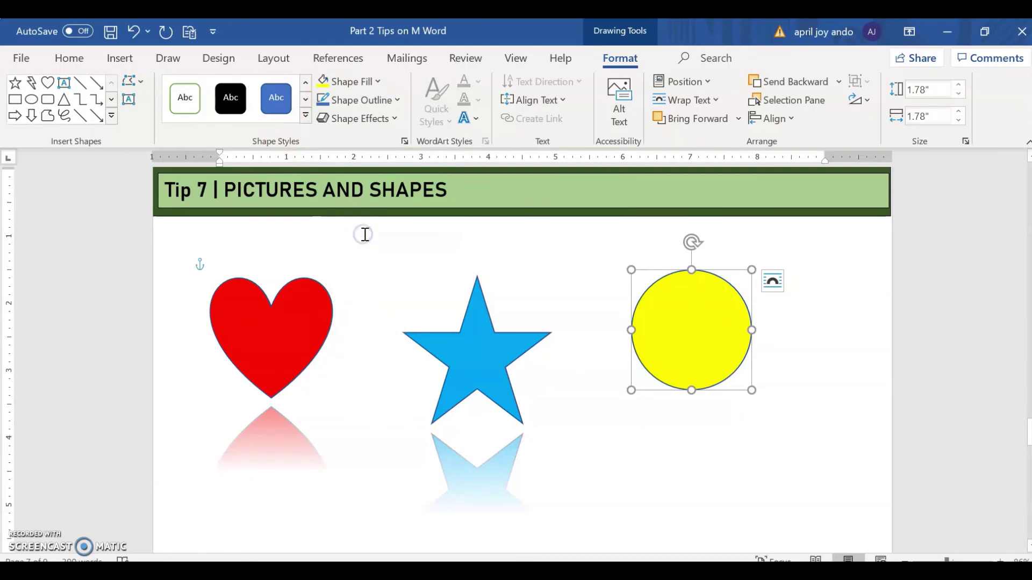
- Give the yellow circle a Half Reflection, then nudge the circle and star slightly
{"action": "left_click", "coordinate": [386, 115]}
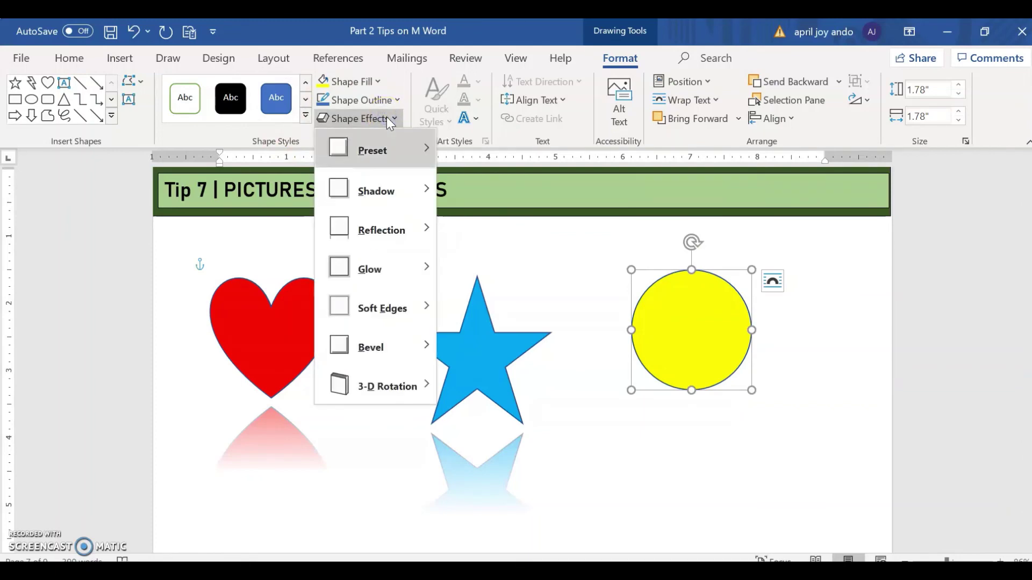
{"action": "mouse_move", "coordinate": [403, 231]}
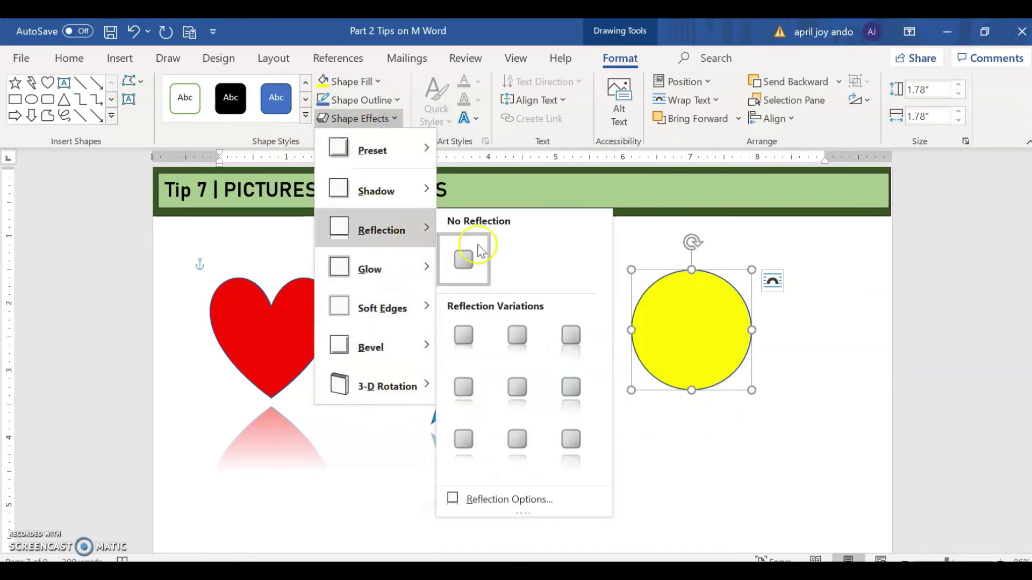
{"action": "left_click", "coordinate": [518, 444]}
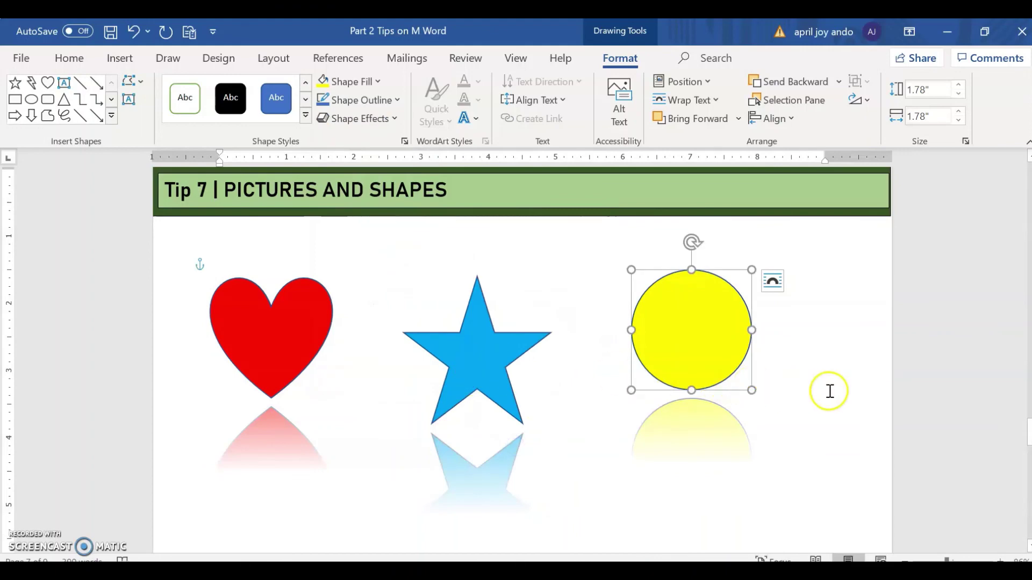
{"action": "left_click_drag", "start_coordinate": [696, 334], "coordinate": [699, 339]}
{"action": "left_click_drag", "start_coordinate": [486, 318], "coordinate": [504, 322]}
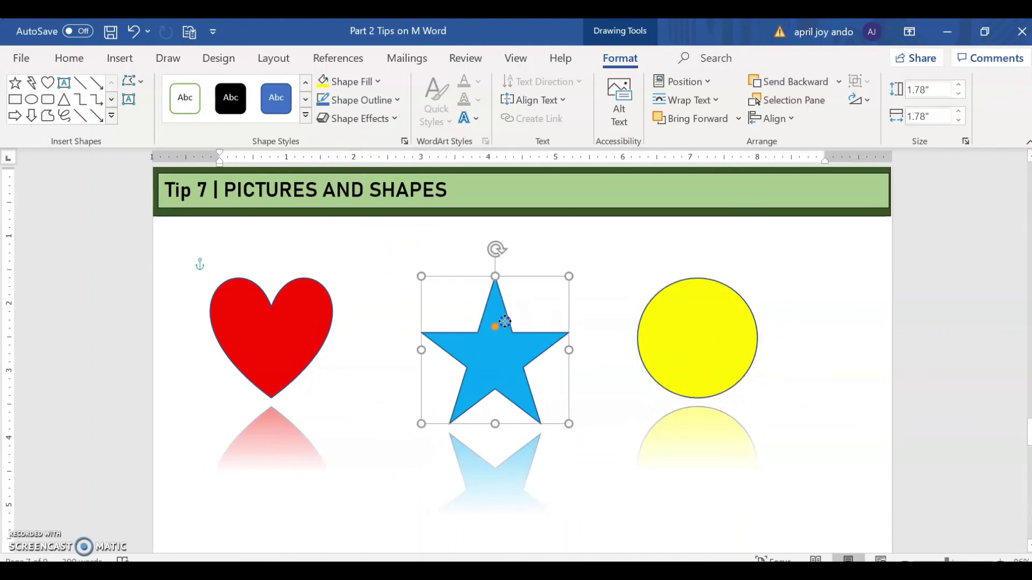
- Drag the star and yellow circle so they sit level with the heart, evenly spaced
{"action": "left_click", "coordinate": [766, 369]}
{"action": "scroll", "coordinate": [789, 370], "scroll_direction": "down", "scroll_amount": 1}
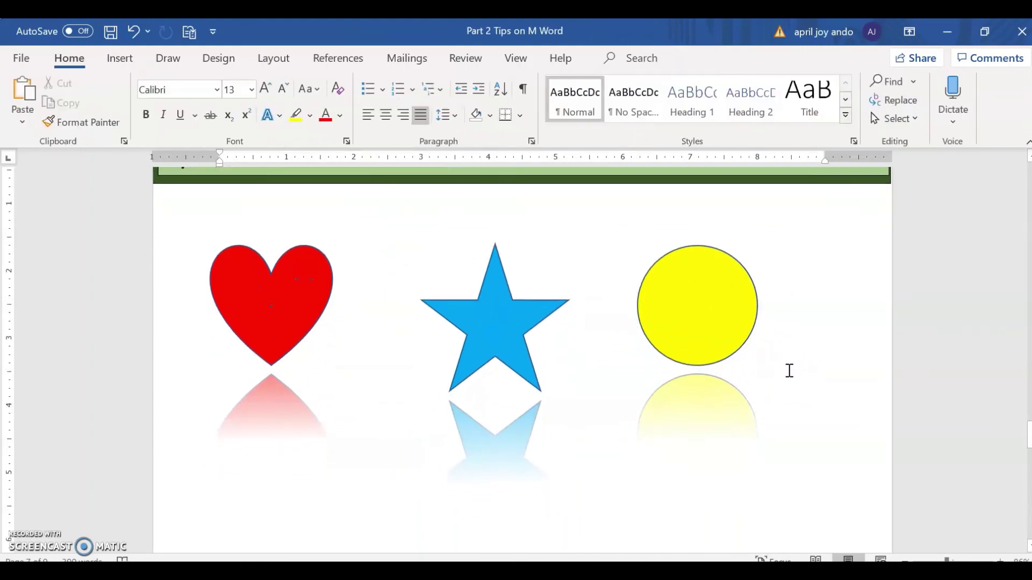
{"action": "left_click_drag", "start_coordinate": [696, 345], "coordinate": [706, 361]}
{"action": "left_click_drag", "start_coordinate": [701, 323], "coordinate": [785, 279]}
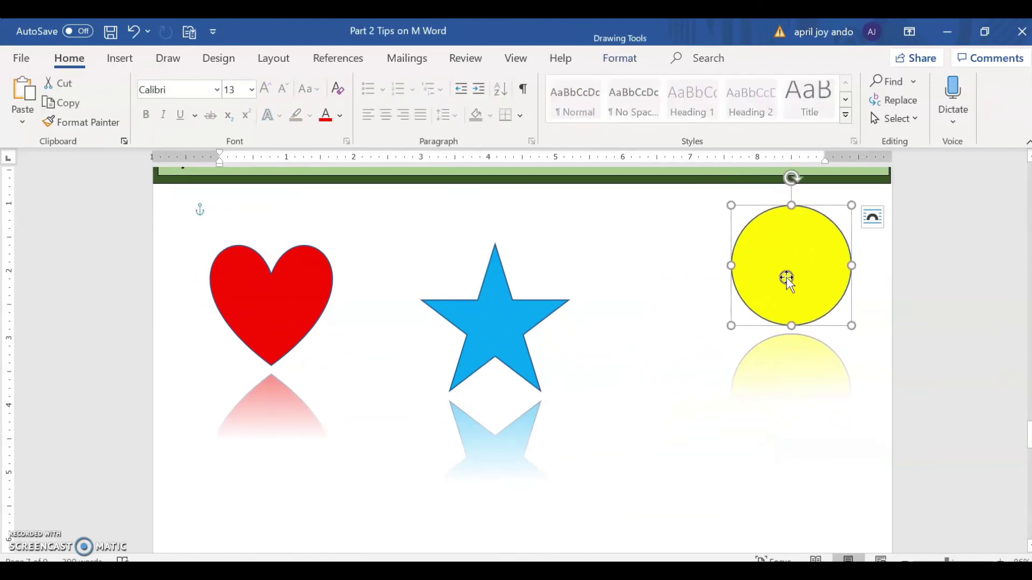
{"action": "left_click_drag", "start_coordinate": [505, 348], "coordinate": [513, 339]}
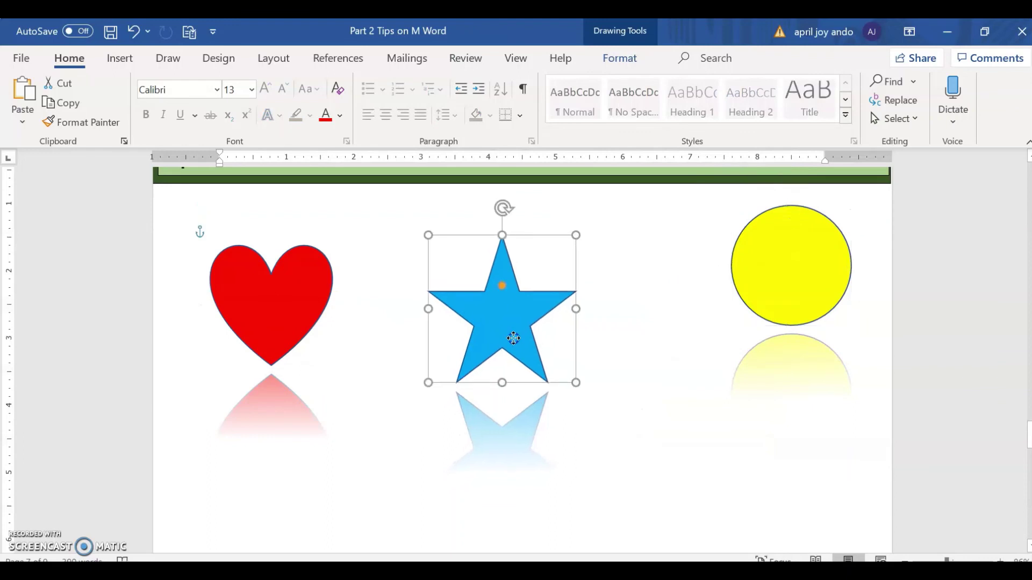
{"action": "left_click_drag", "start_coordinate": [778, 303], "coordinate": [716, 335]}
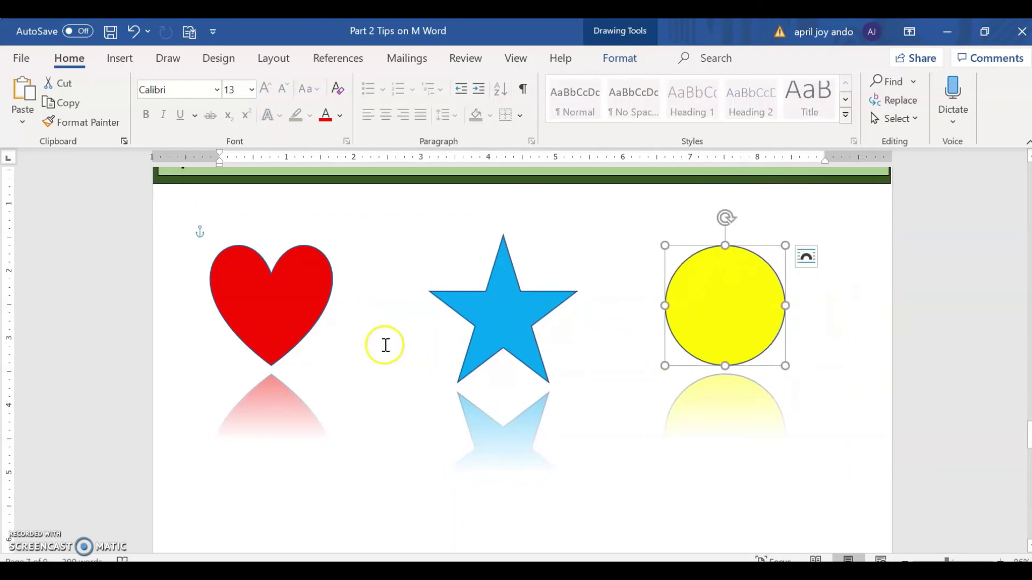
{"action": "left_click", "coordinate": [824, 380]}
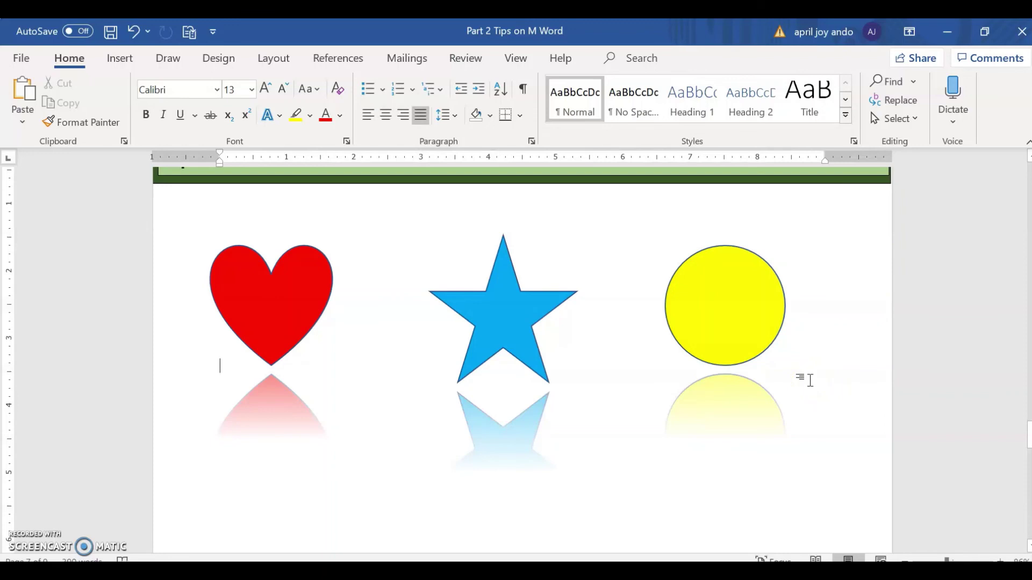
- Group the heart, star and circle into one 8.54" by 2.19" object and drag it lower
{"action": "left_click", "coordinate": [266, 298]}
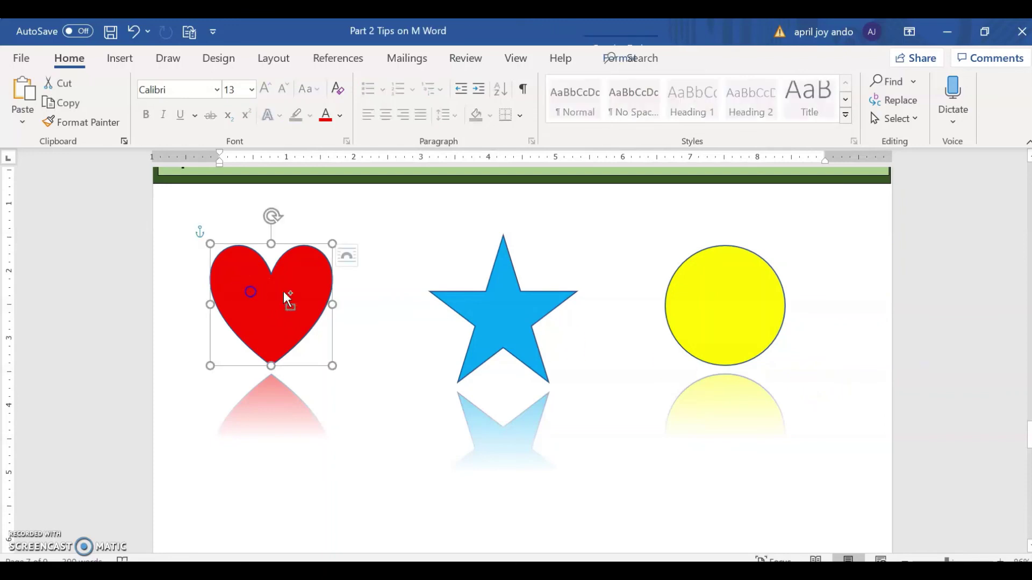
{"action": "left_click", "coordinate": [539, 324], "text": "shift"}
{"action": "left_click", "coordinate": [717, 317], "text": "shift"}
{"action": "left_click", "coordinate": [619, 58]}
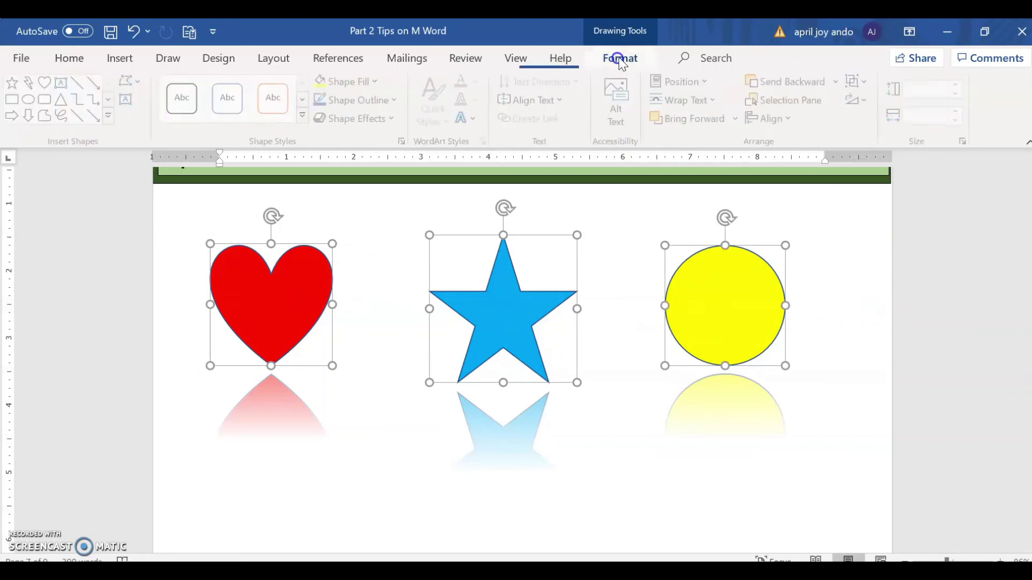
{"action": "left_click", "coordinate": [866, 80]}
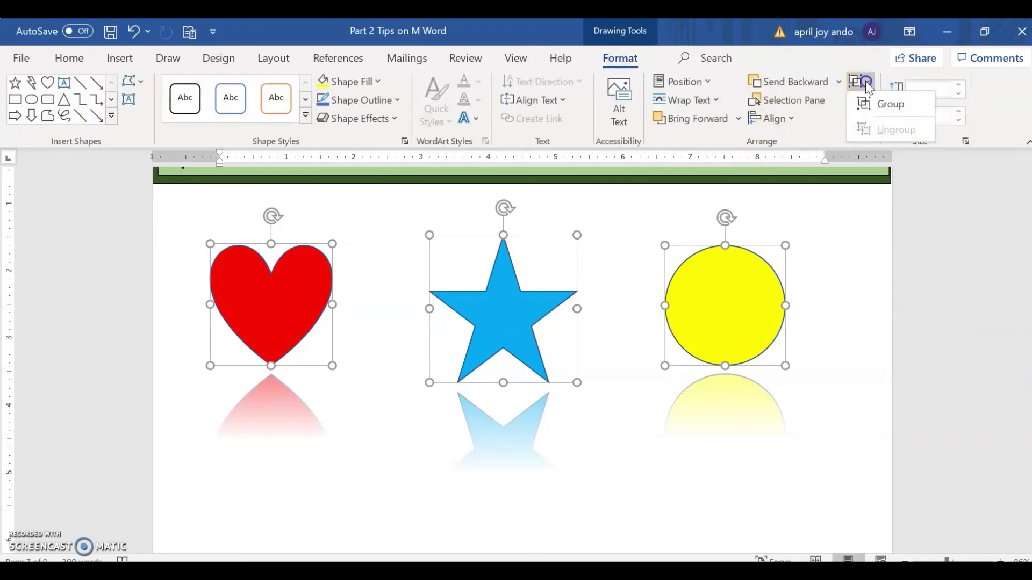
{"action": "left_click", "coordinate": [881, 105]}
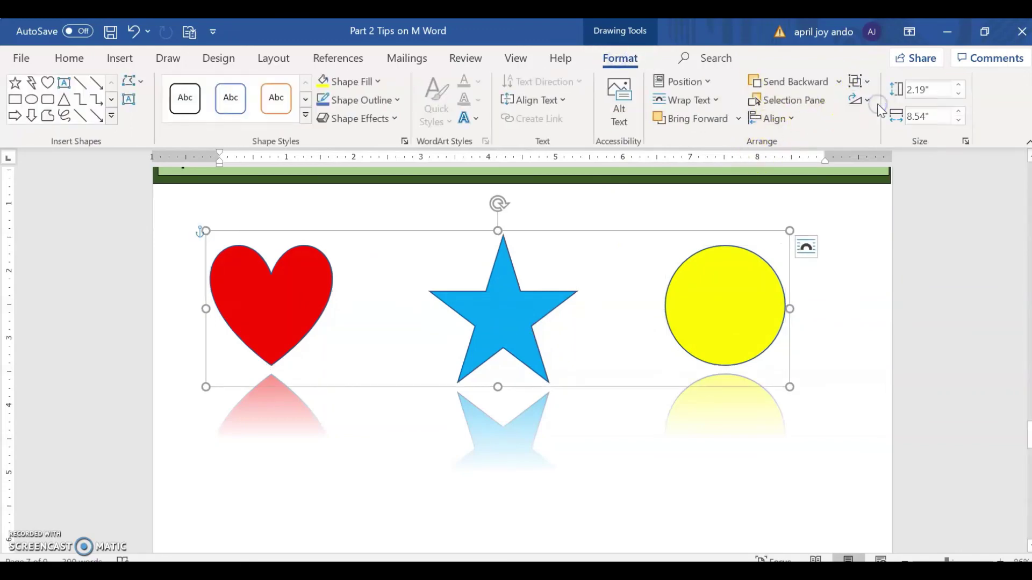
{"action": "left_click_drag", "start_coordinate": [671, 227], "coordinate": [695, 237]}
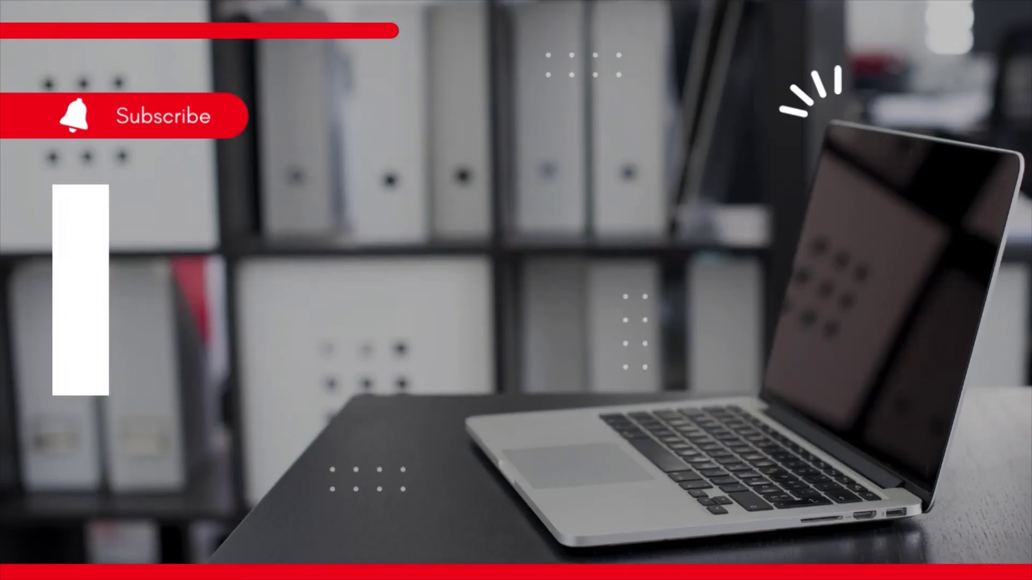